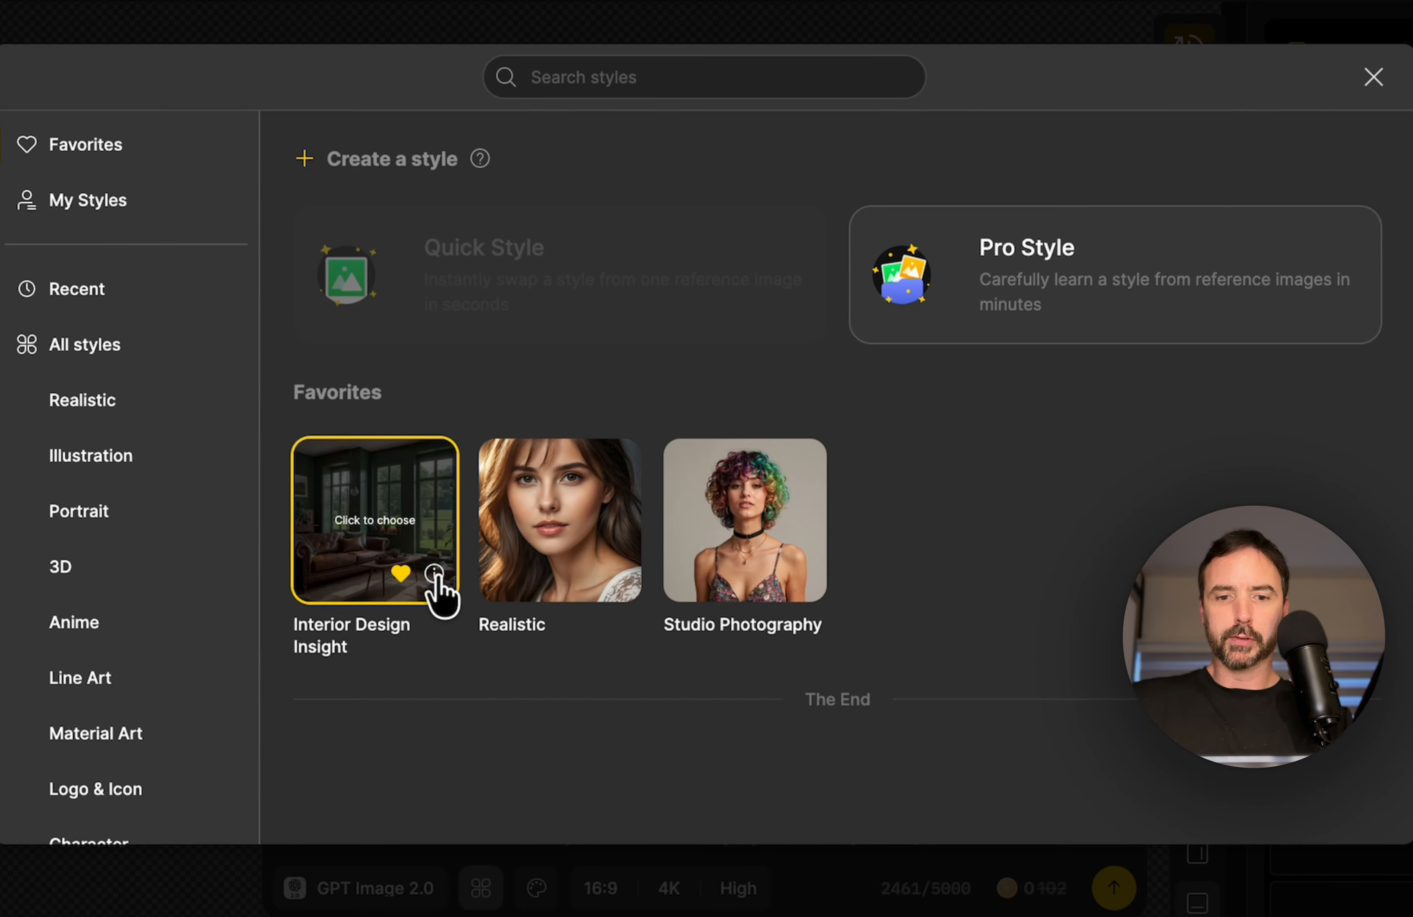
- Review the details of the Interior Design Insight favorite style and choose it for the image generation
{"action": "left_click", "coordinate": [434, 573]}
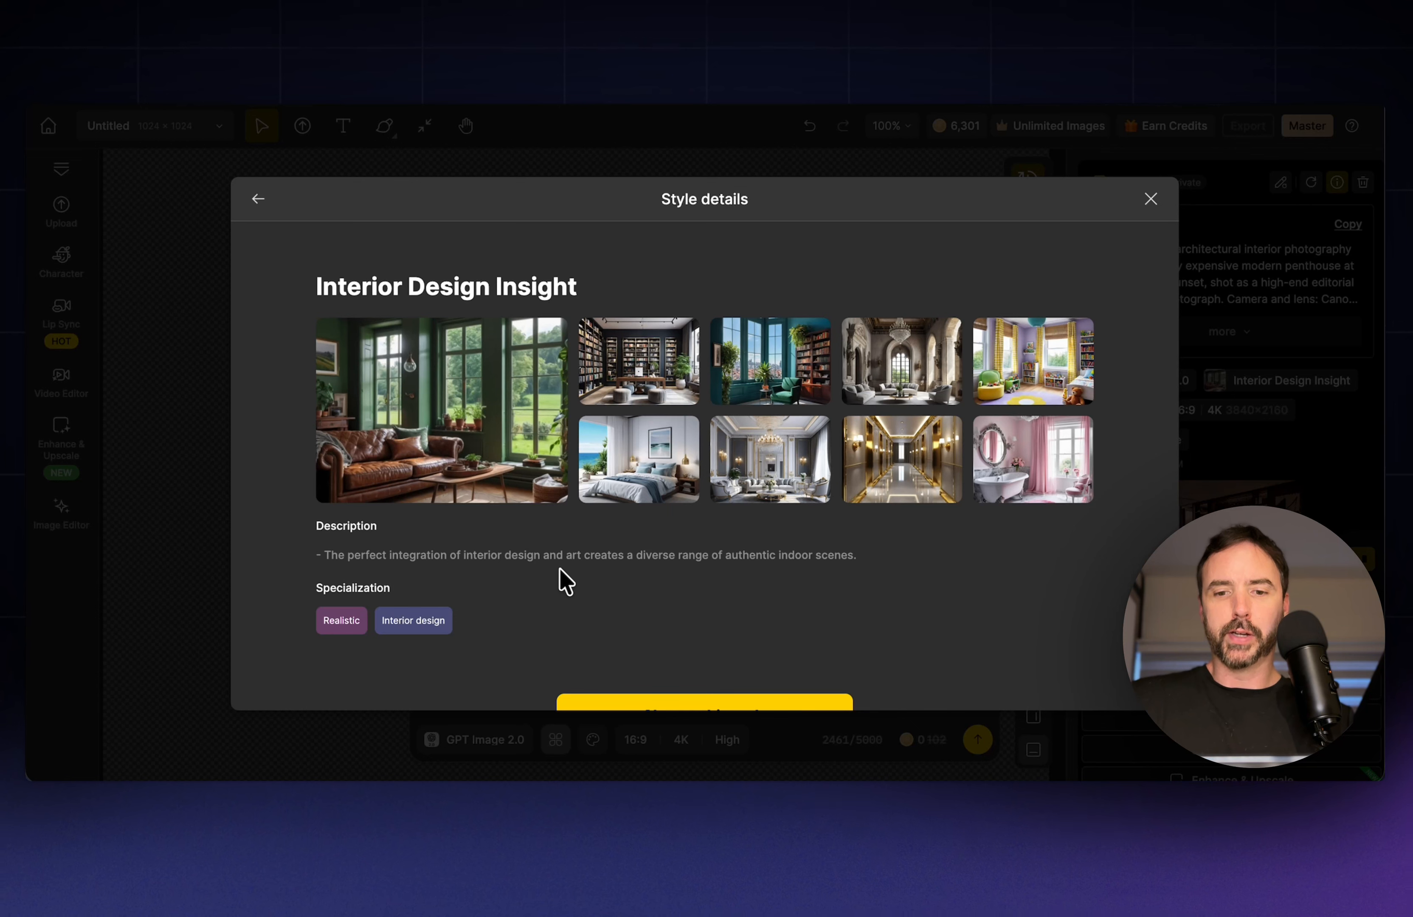
{"action": "scroll", "coordinate": [569, 581], "scroll_direction": "down", "scroll_amount": 2}
{"action": "scroll", "coordinate": [569, 581], "scroll_direction": "up", "scroll_amount": 2}
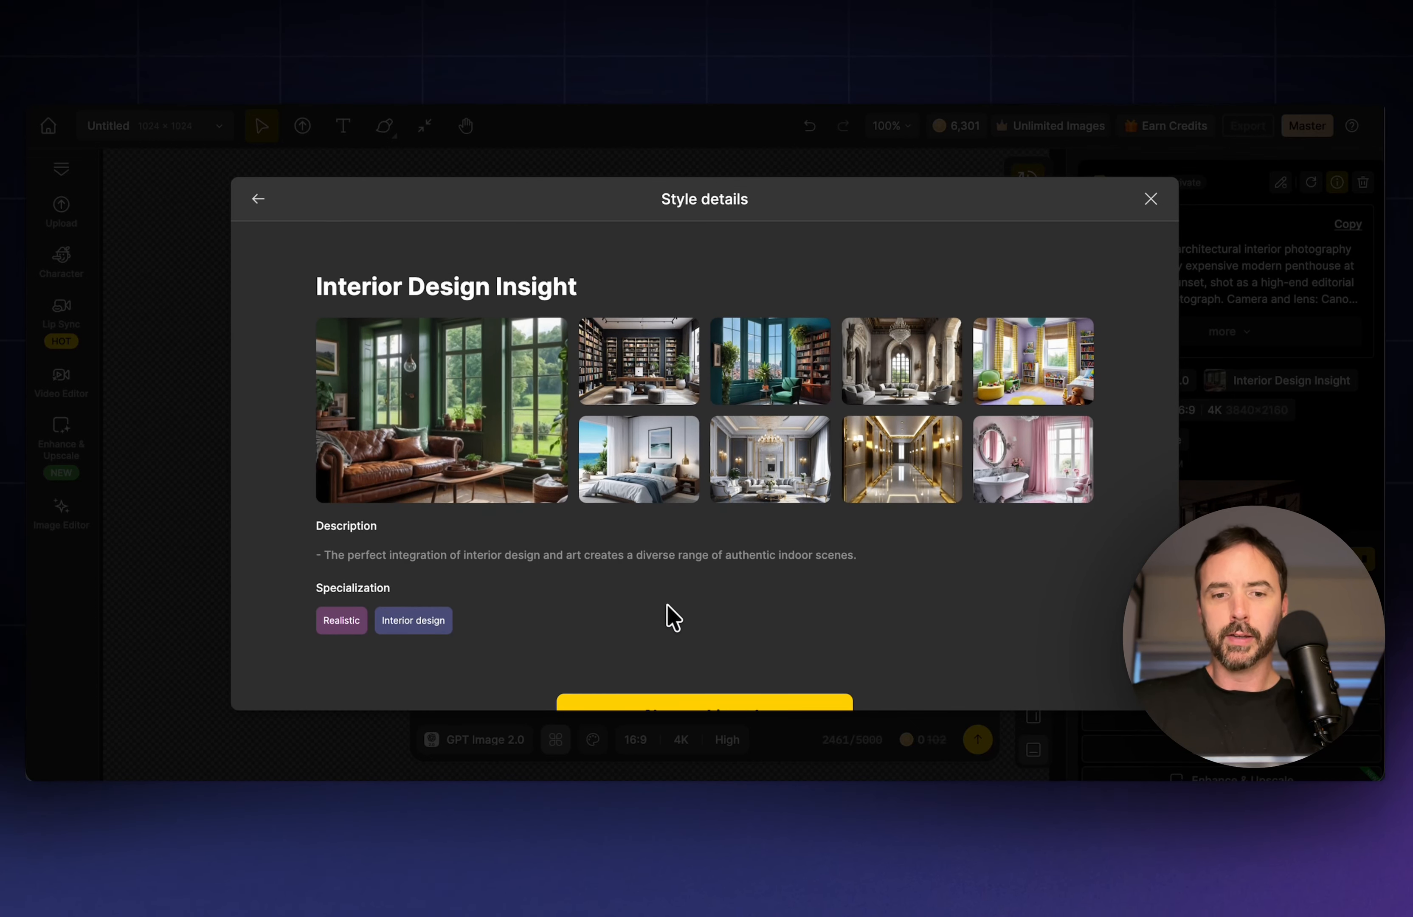
{"action": "scroll", "coordinate": [664, 602], "scroll_direction": "down", "scroll_amount": 1}
{"action": "scroll", "coordinate": [664, 589], "scroll_direction": "down", "scroll_amount": 1}
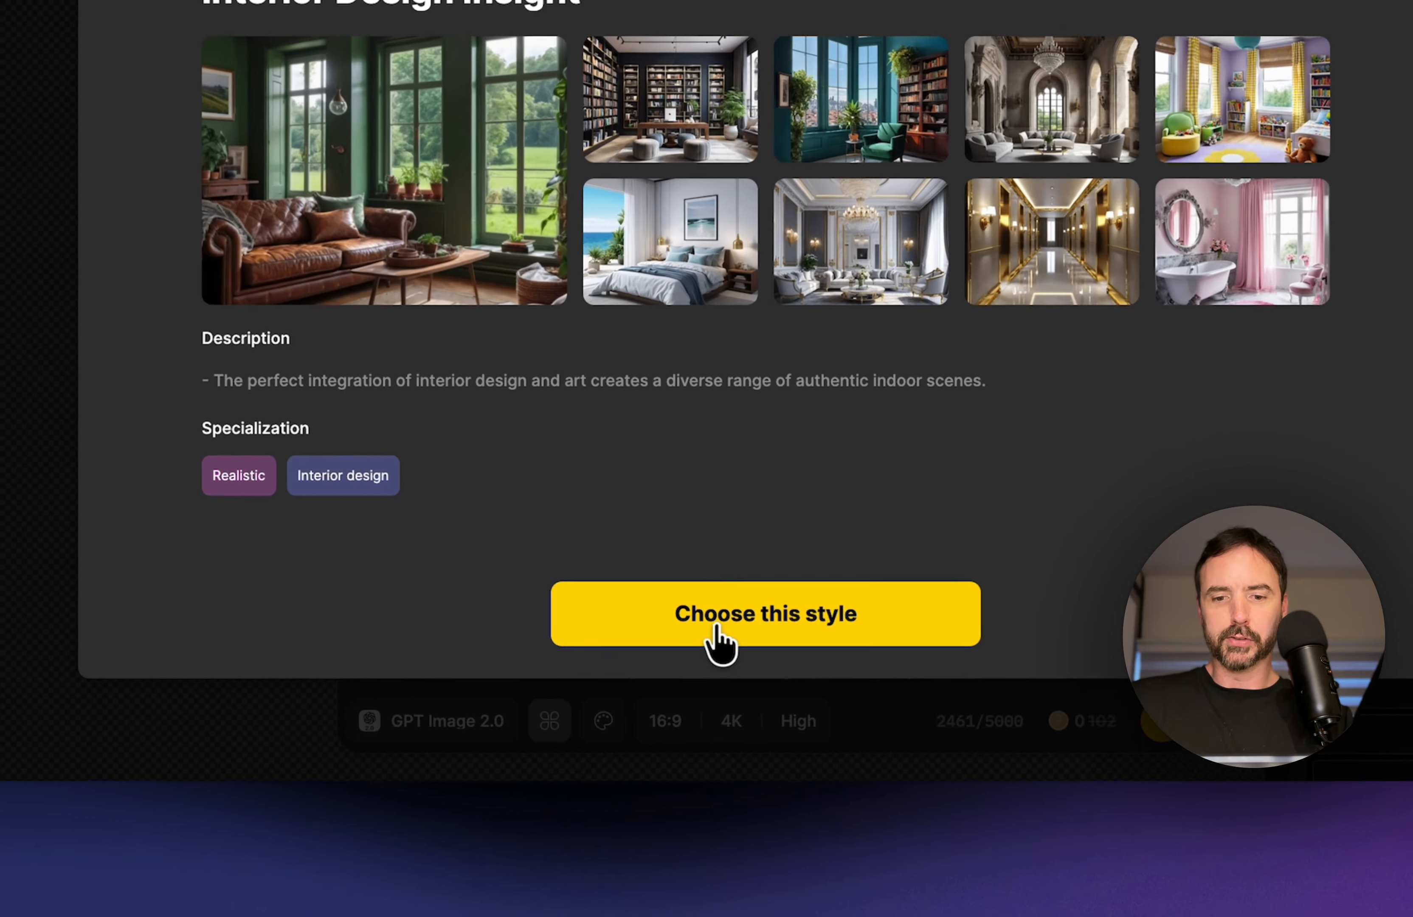
{"action": "left_click", "coordinate": [722, 628]}
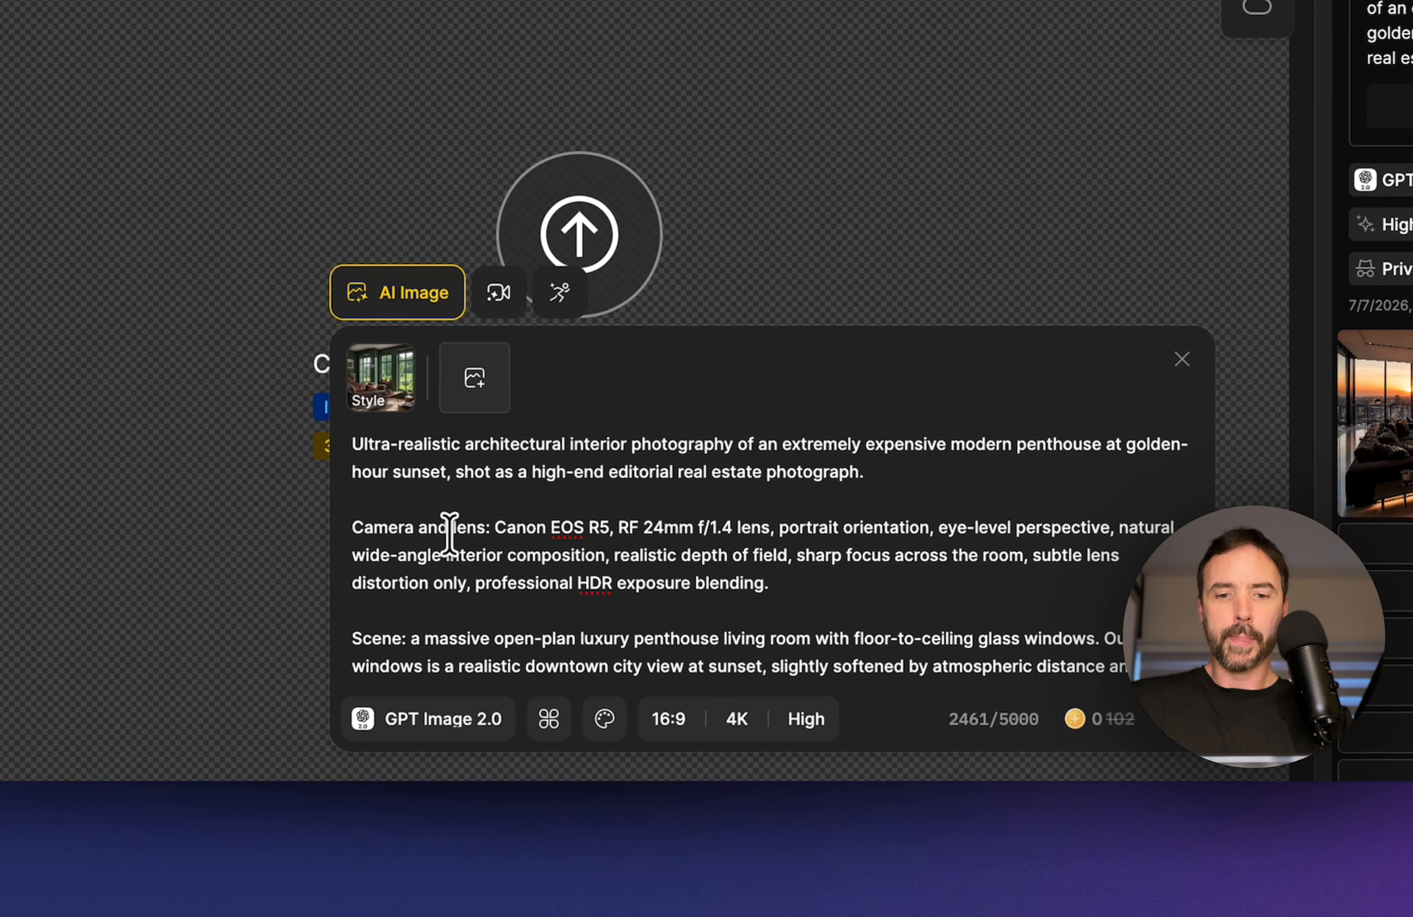
- Check the GPT Image 2.0 model and the 16:9, 4K and High quality settings, and generate the penthouse interior image
{"action": "left_click", "coordinate": [442, 722]}
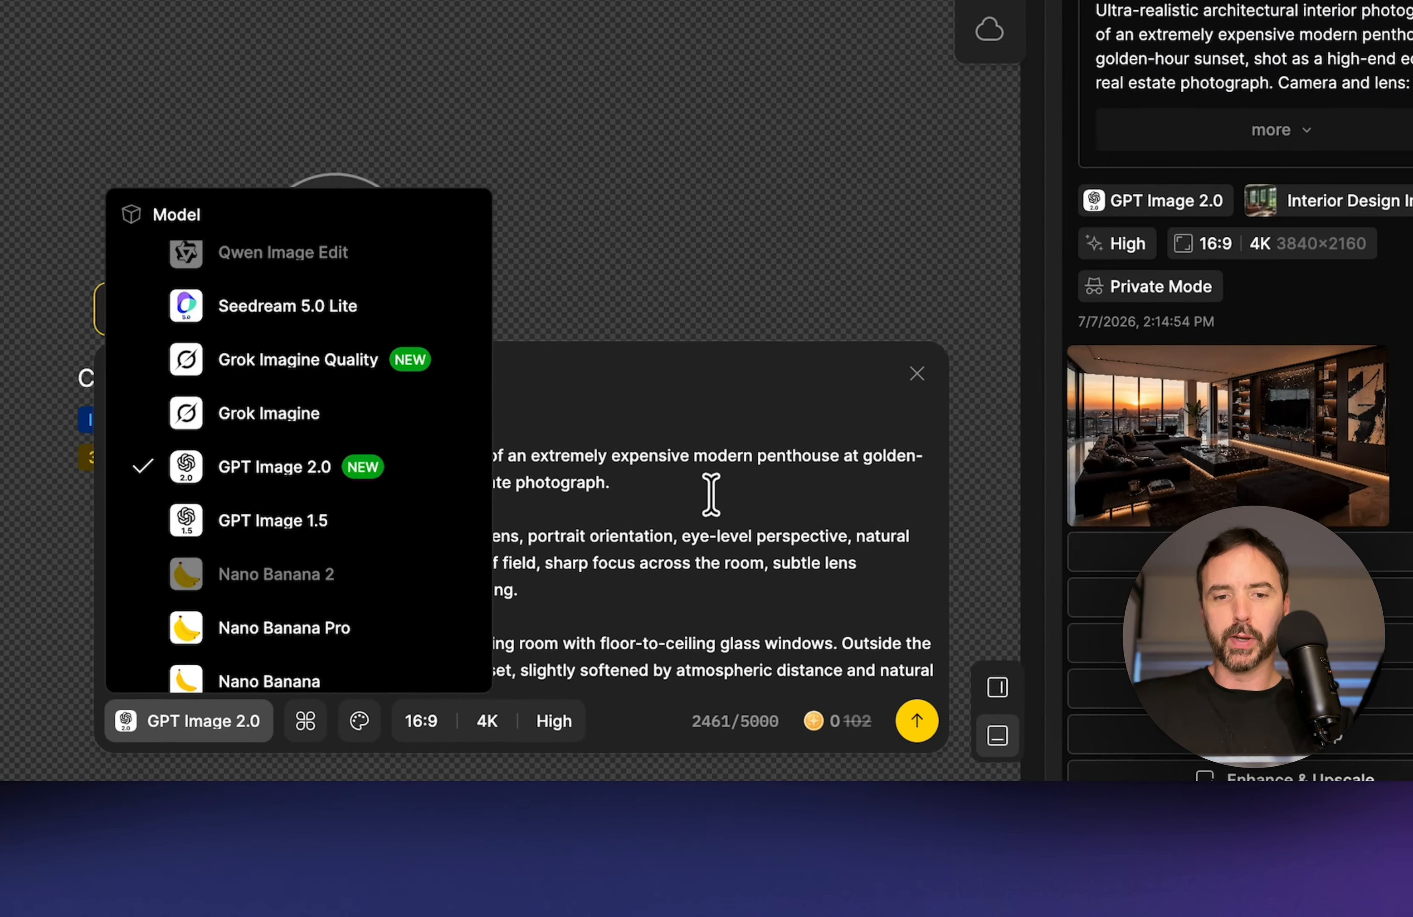
{"action": "left_click", "coordinate": [834, 590]}
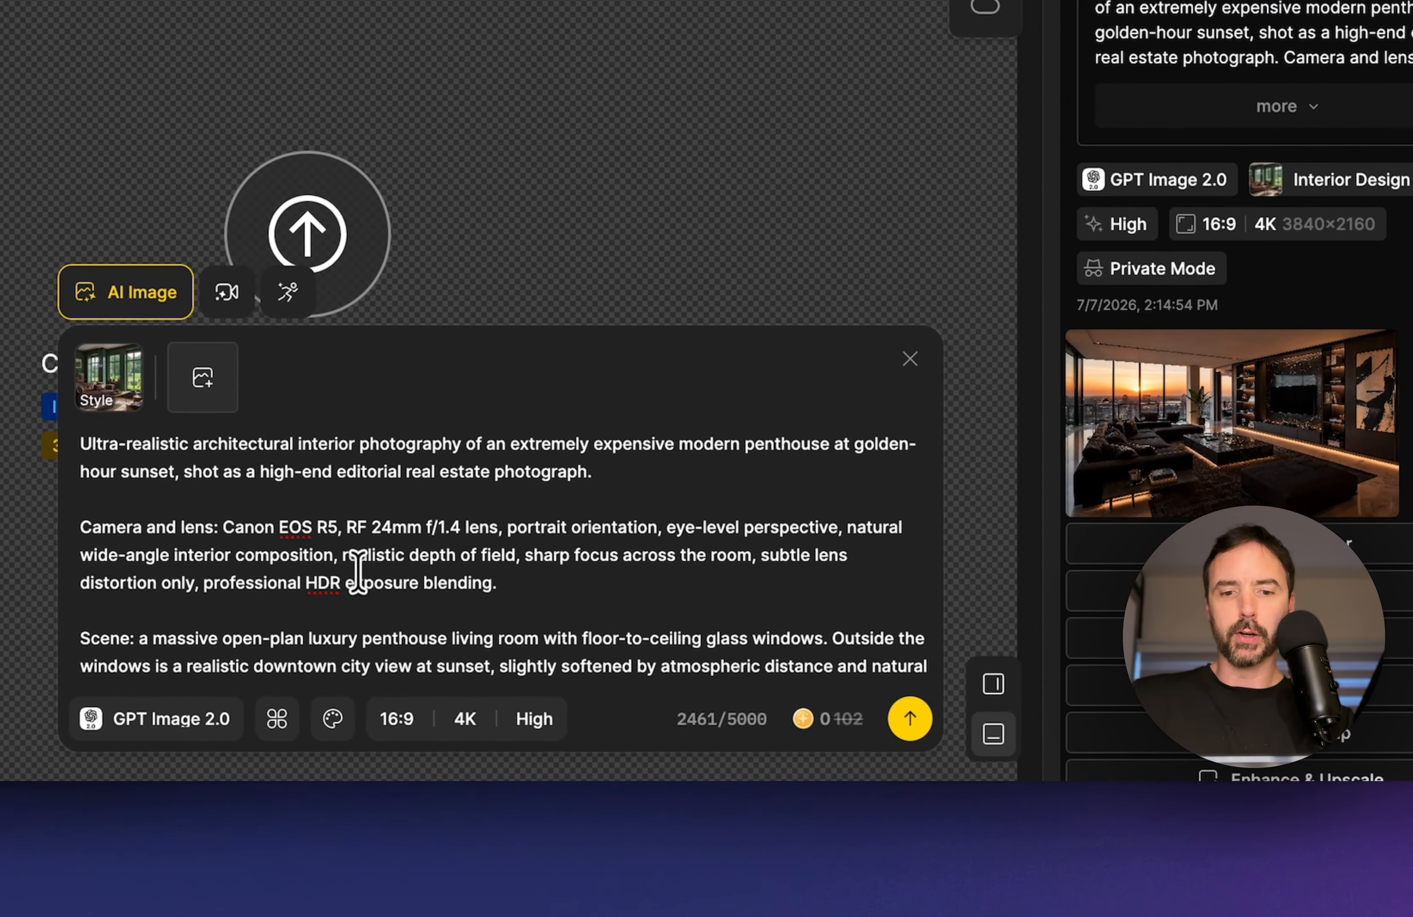
{"action": "left_click", "coordinate": [503, 728]}
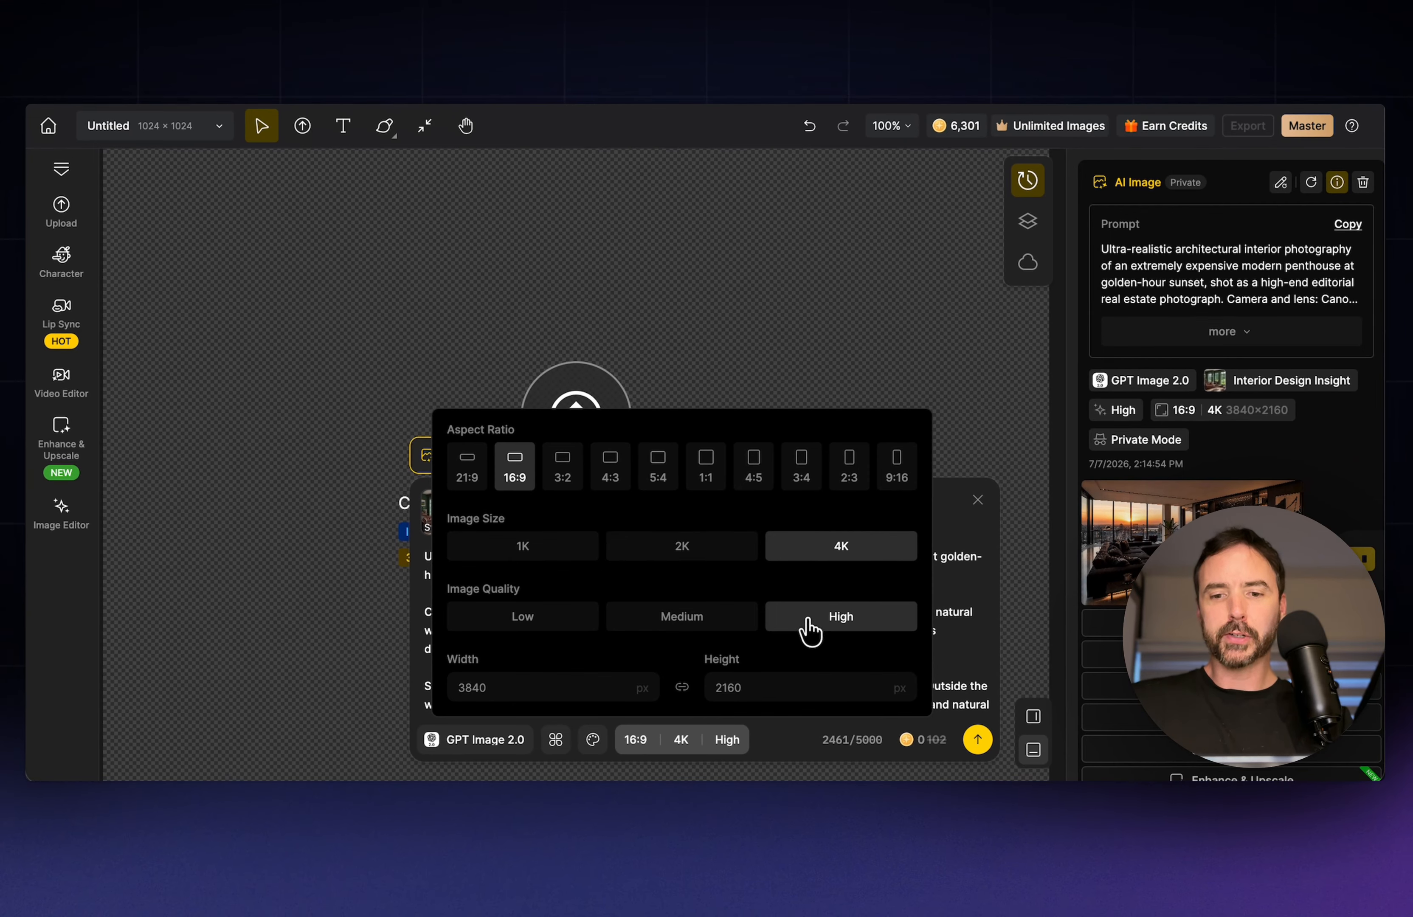
{"action": "left_click", "coordinate": [946, 632]}
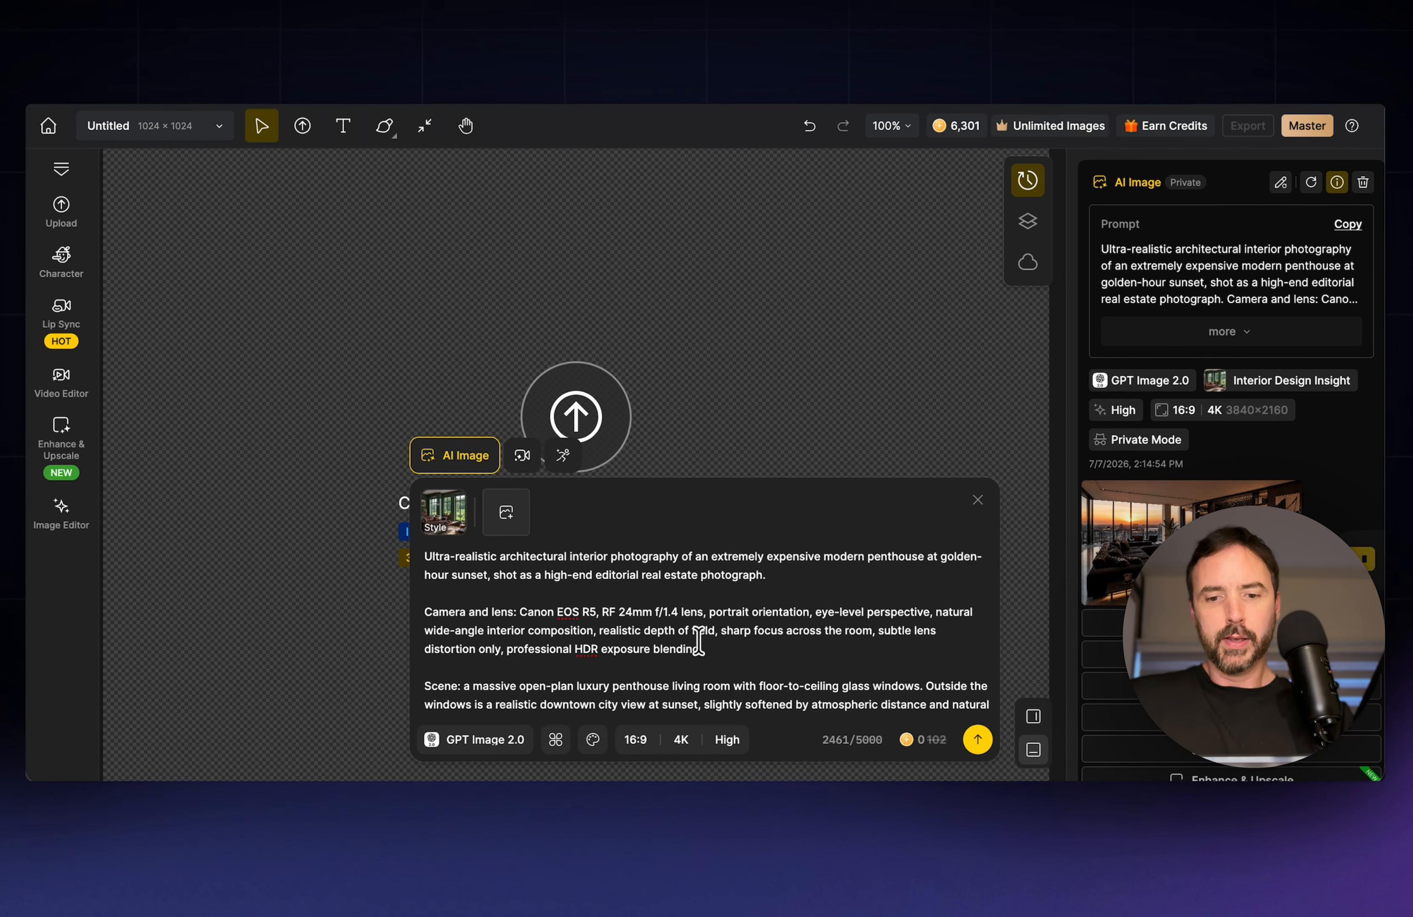
{"action": "left_click", "coordinate": [637, 741]}
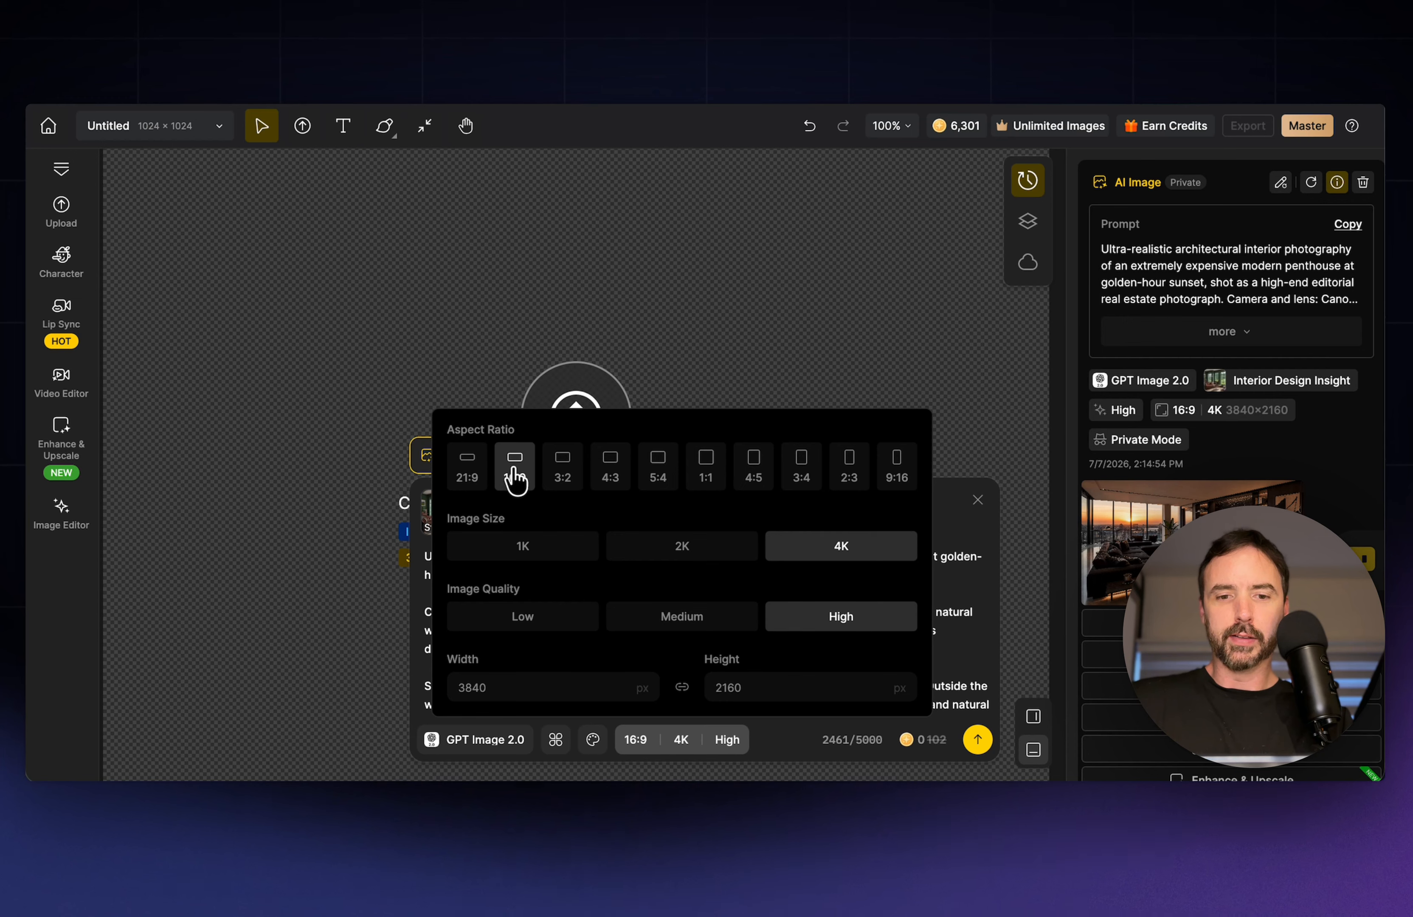
{"action": "left_click", "coordinate": [959, 594]}
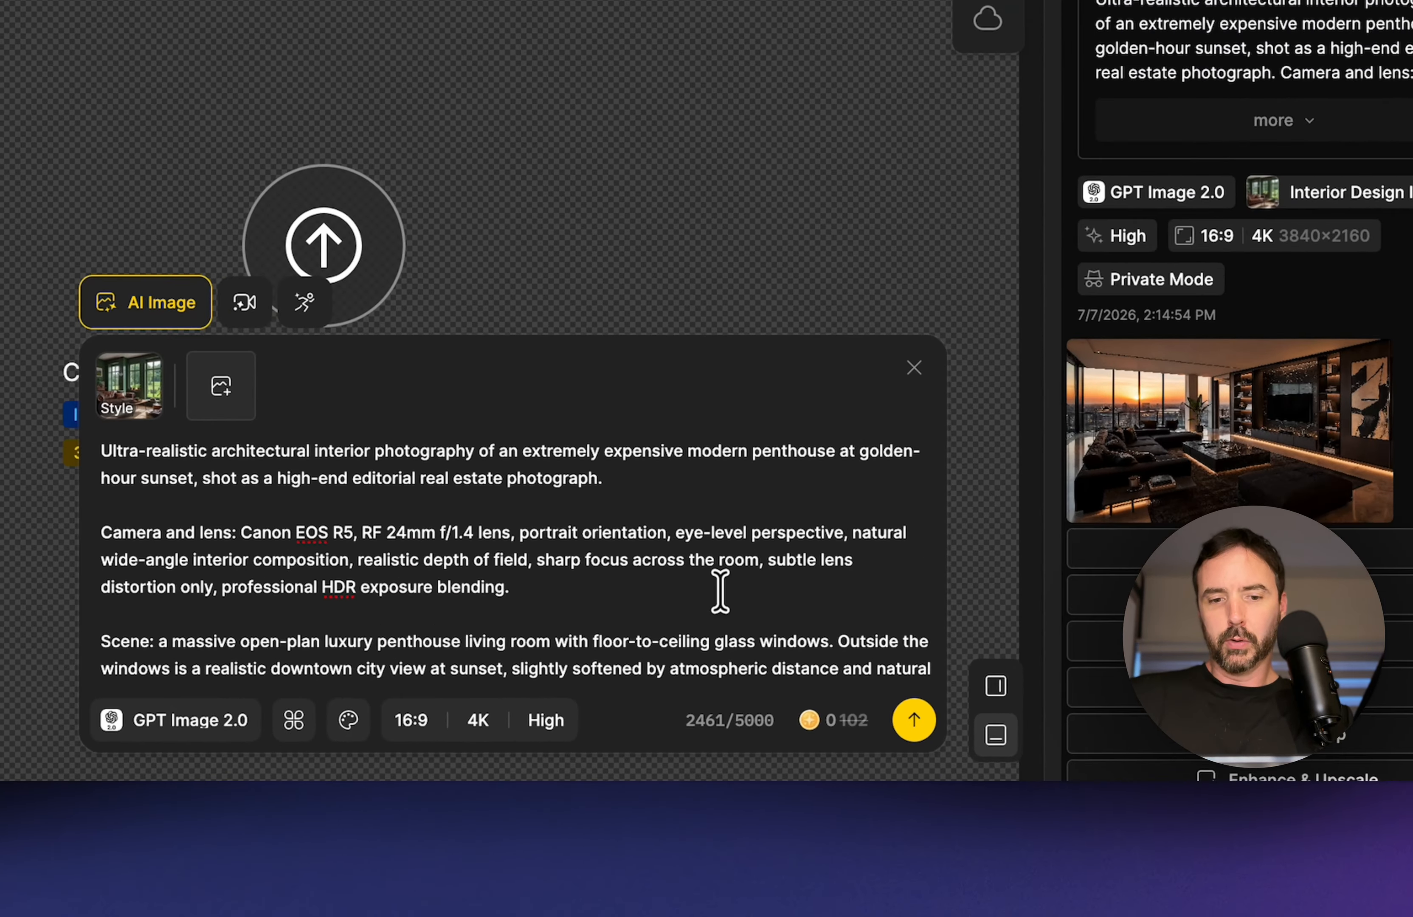
{"action": "left_click", "coordinate": [910, 719]}
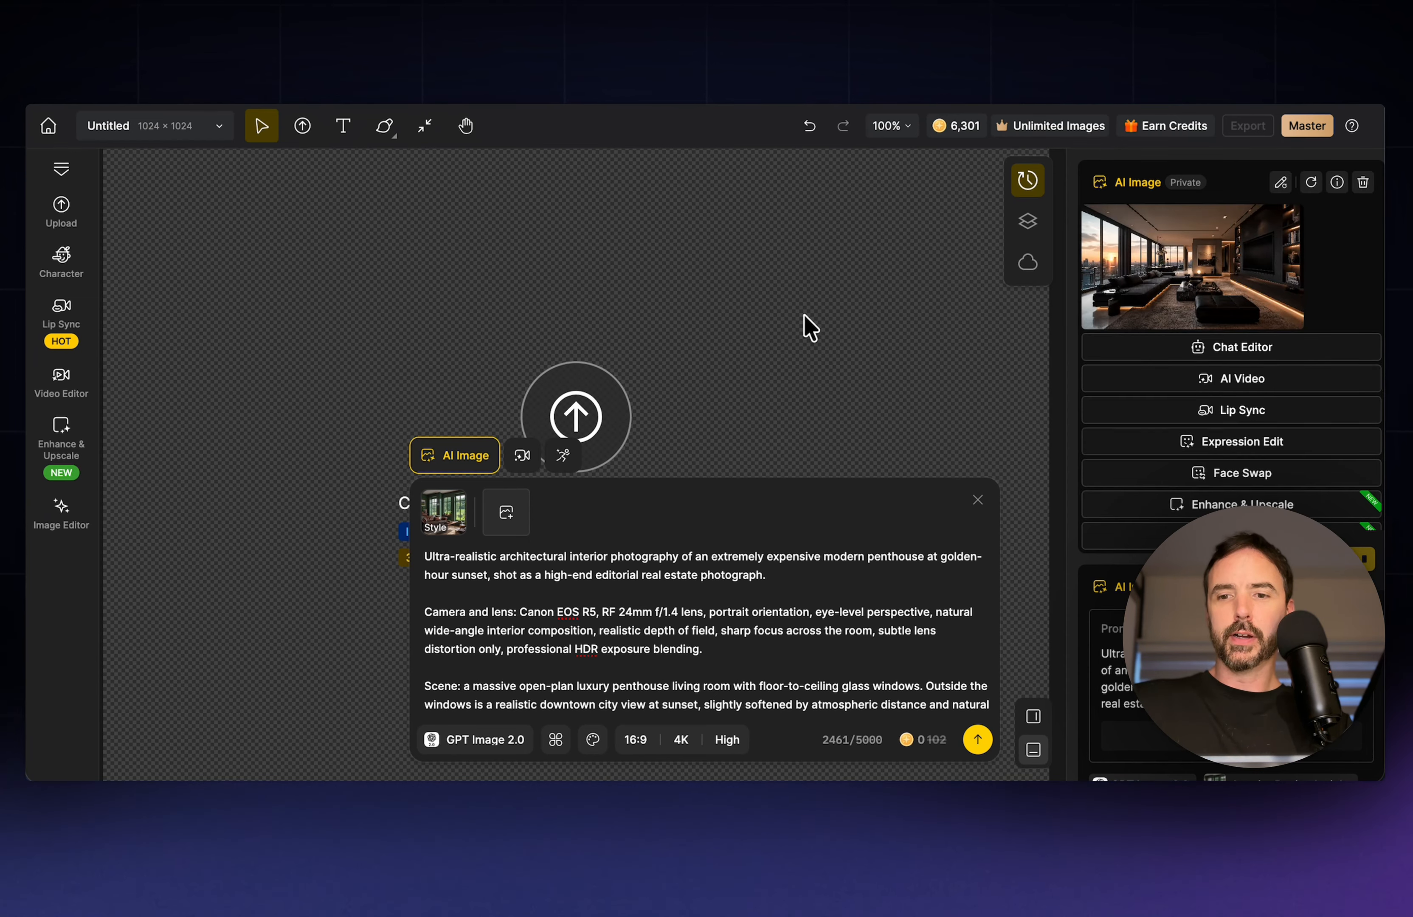
- Examine the newest penthouse image enlarged, and read through the full prompt down to its negative prompt section
{"action": "left_click", "coordinate": [1212, 260]}
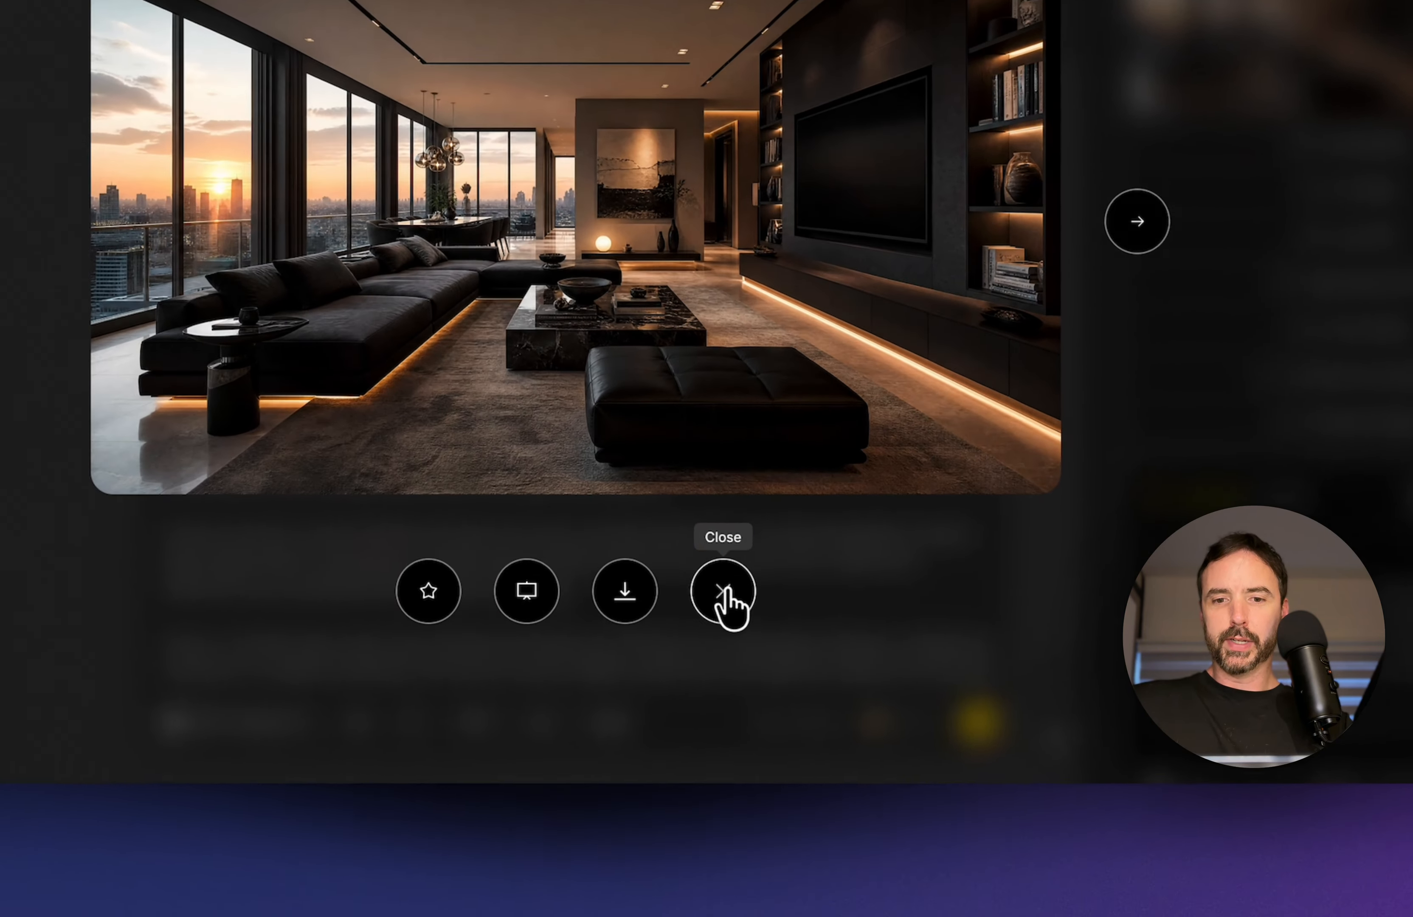
{"action": "left_click", "coordinate": [710, 874]}
{"action": "scroll", "coordinate": [569, 543], "scroll_direction": "down", "scroll_amount": 3}
{"action": "scroll", "coordinate": [568, 543], "scroll_direction": "down", "scroll_amount": 10}
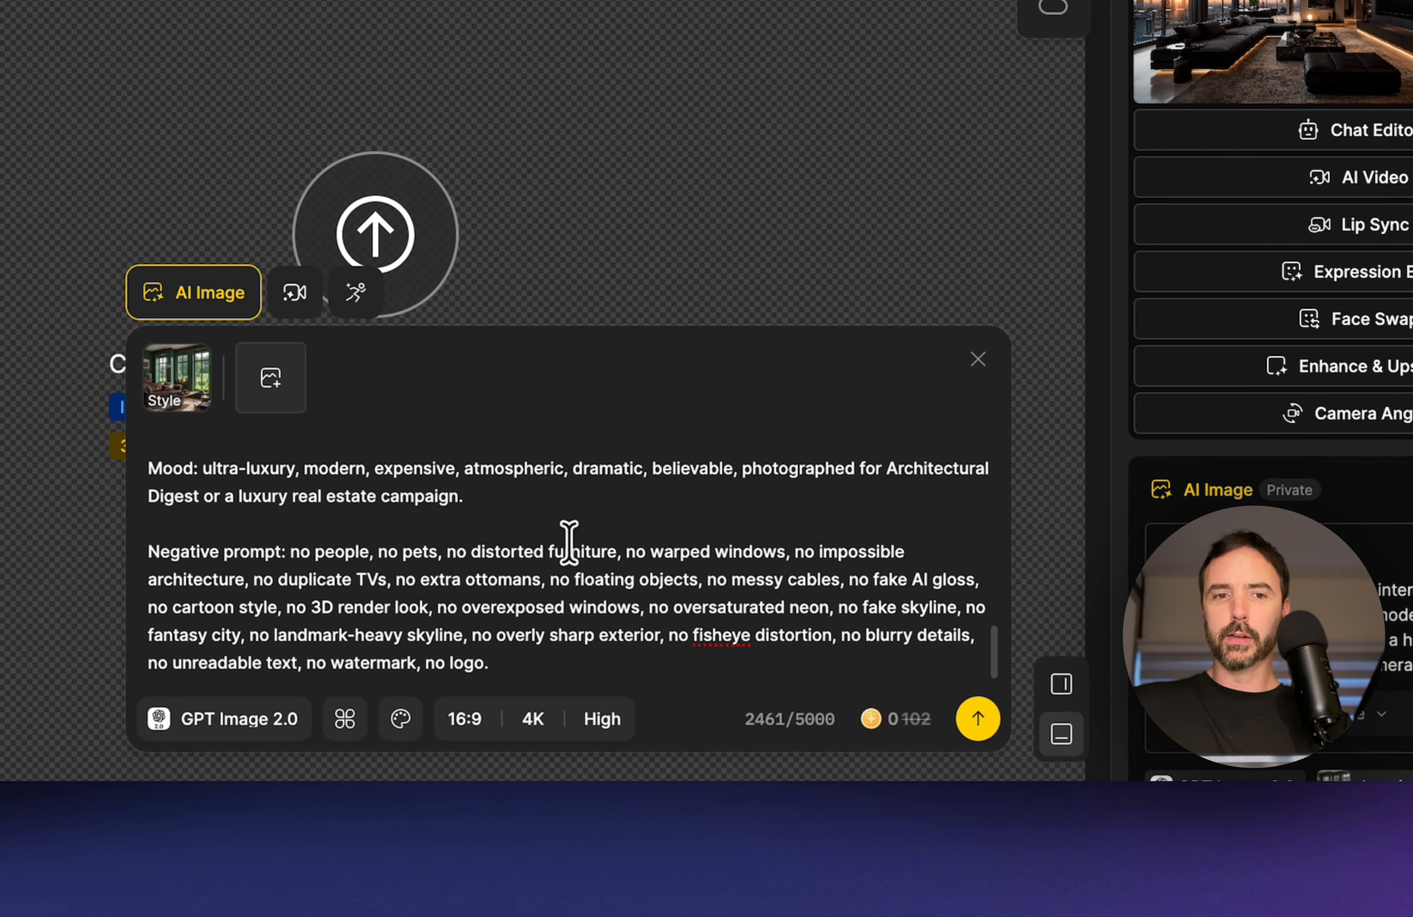
{"action": "scroll", "coordinate": [568, 544], "scroll_direction": "up", "scroll_amount": 12}
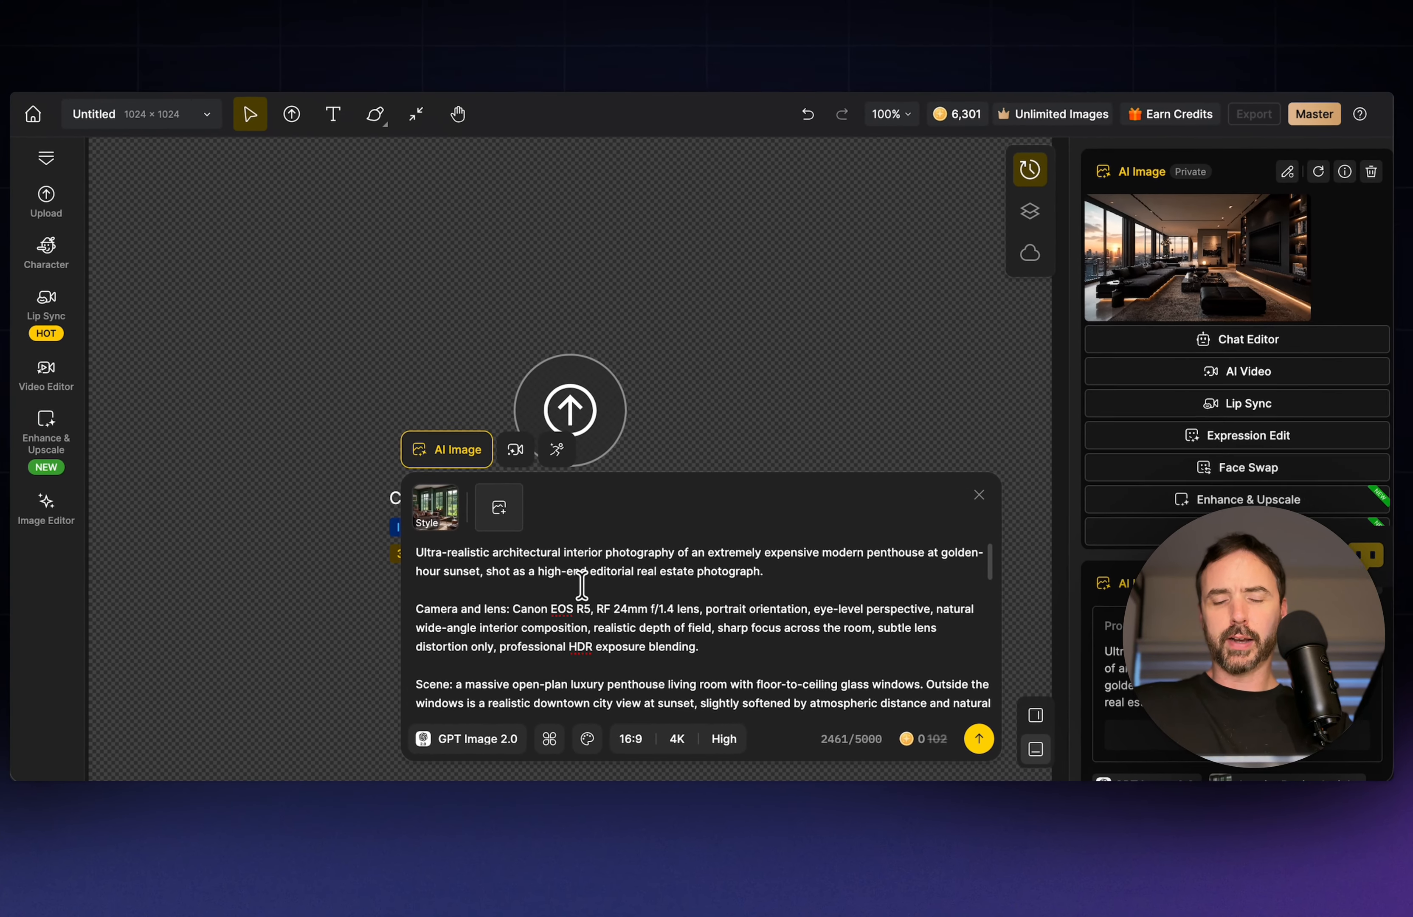
{"action": "scroll", "coordinate": [640, 570], "scroll_direction": "down", "scroll_amount": 5}
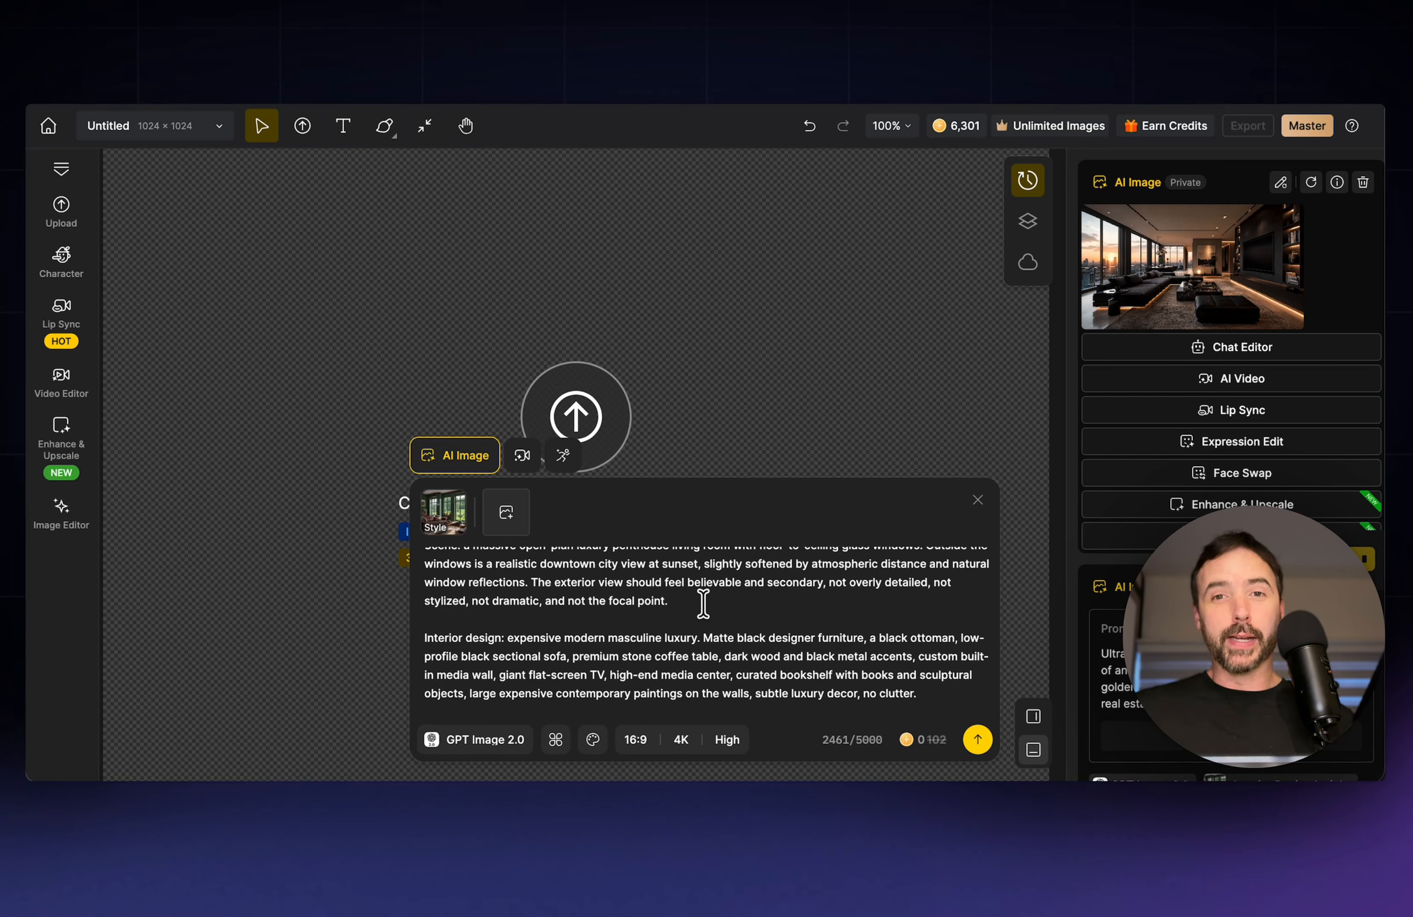
{"action": "scroll", "coordinate": [703, 604], "scroll_direction": "down", "scroll_amount": 5}
{"action": "scroll", "coordinate": [704, 606], "scroll_direction": "up", "scroll_amount": 10}
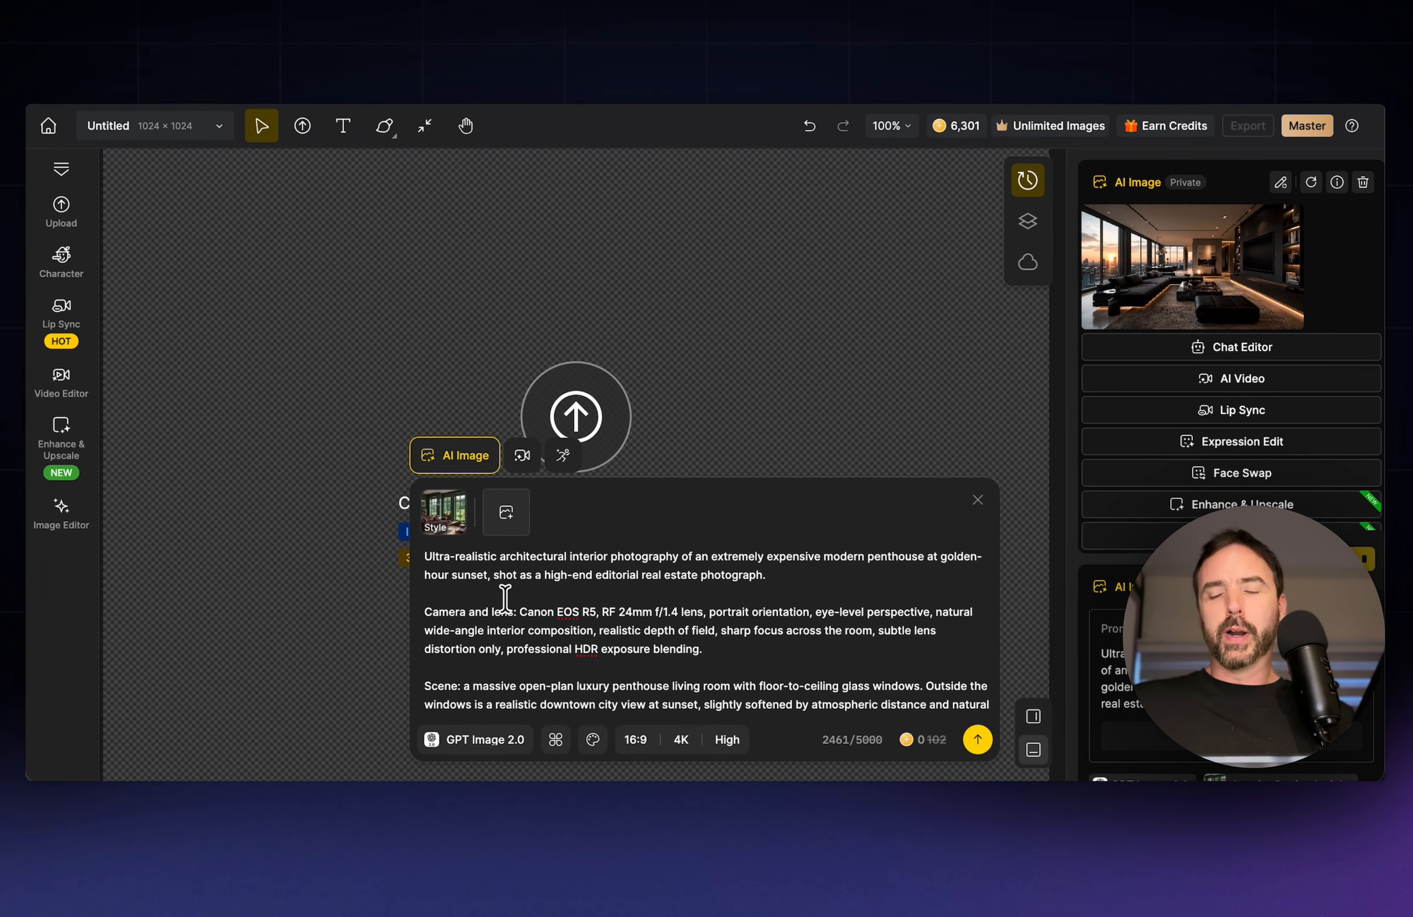
- Bring the newest penthouse image into the Chat Editor and replace the prompt with "Change the LED accent lighting to green. Change nothing else."
{"action": "mouse_move", "coordinate": [1231, 236]}
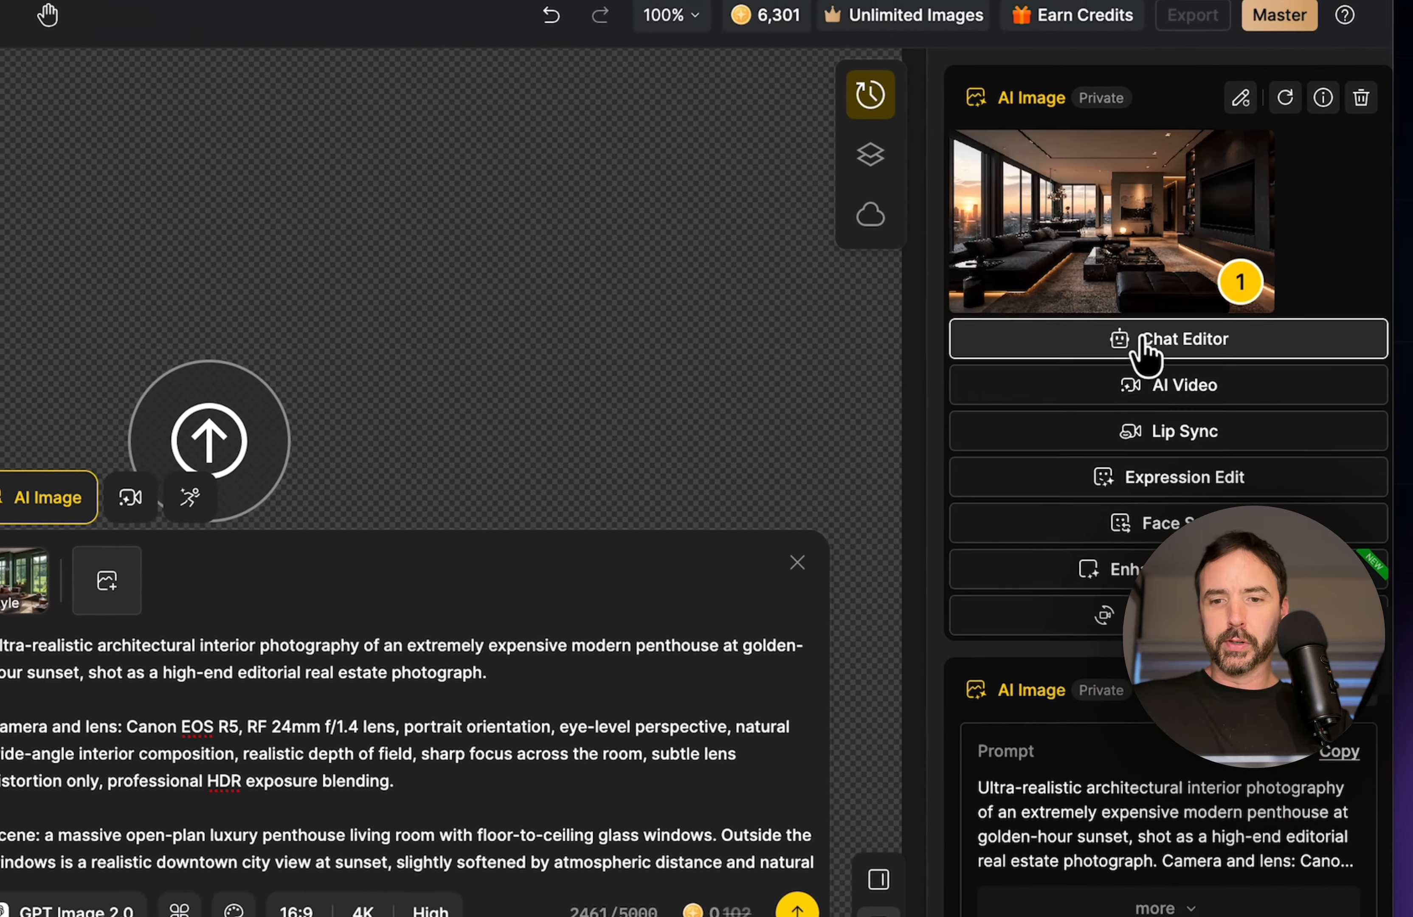
{"action": "left_click", "coordinate": [1197, 355]}
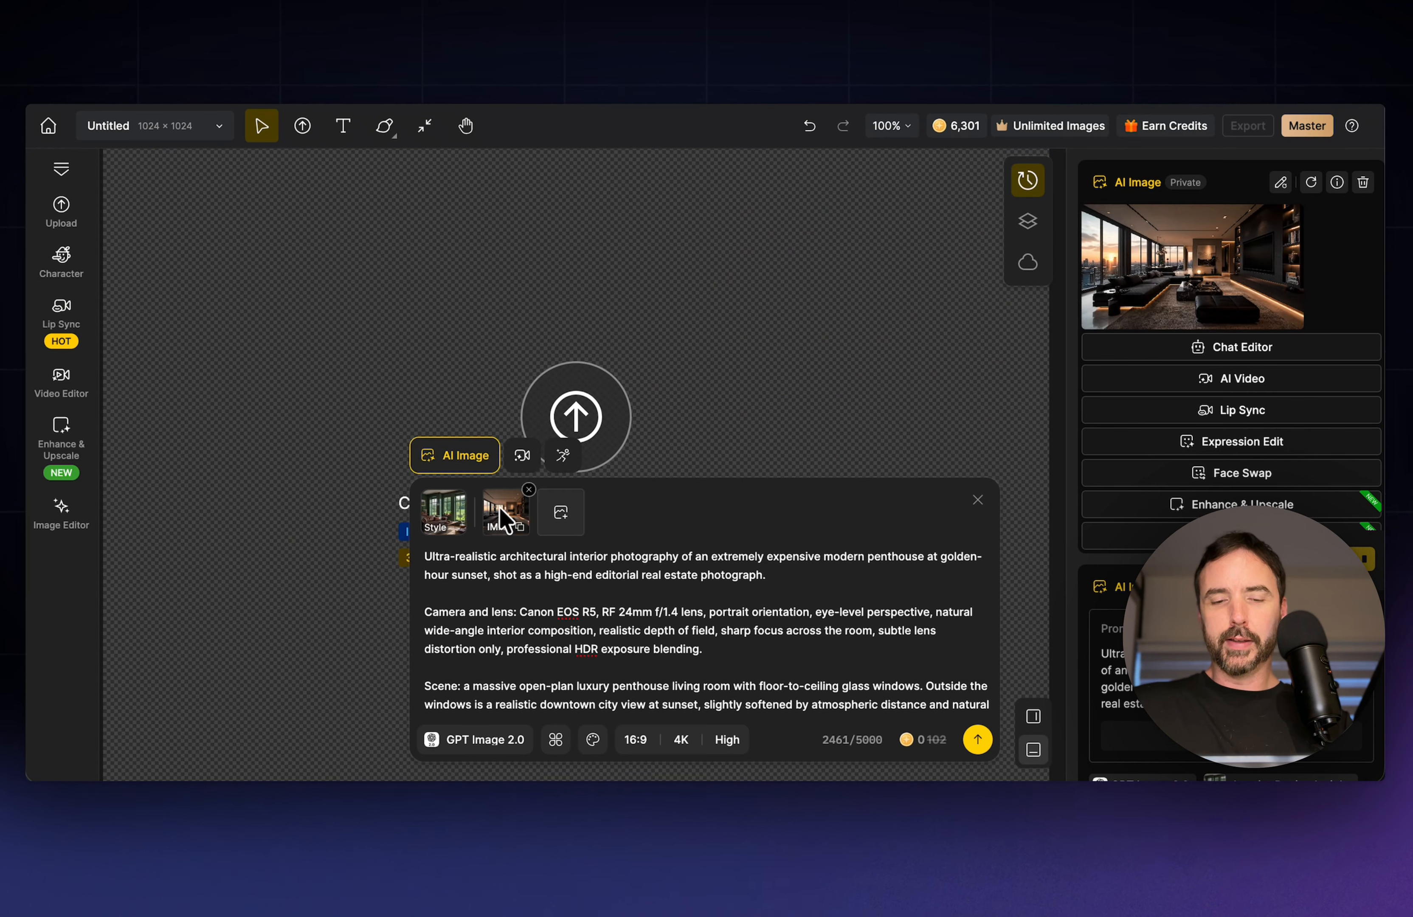
{"action": "key", "text": "ctrl+a"}
{"action": "key", "text": "BackSpace"}
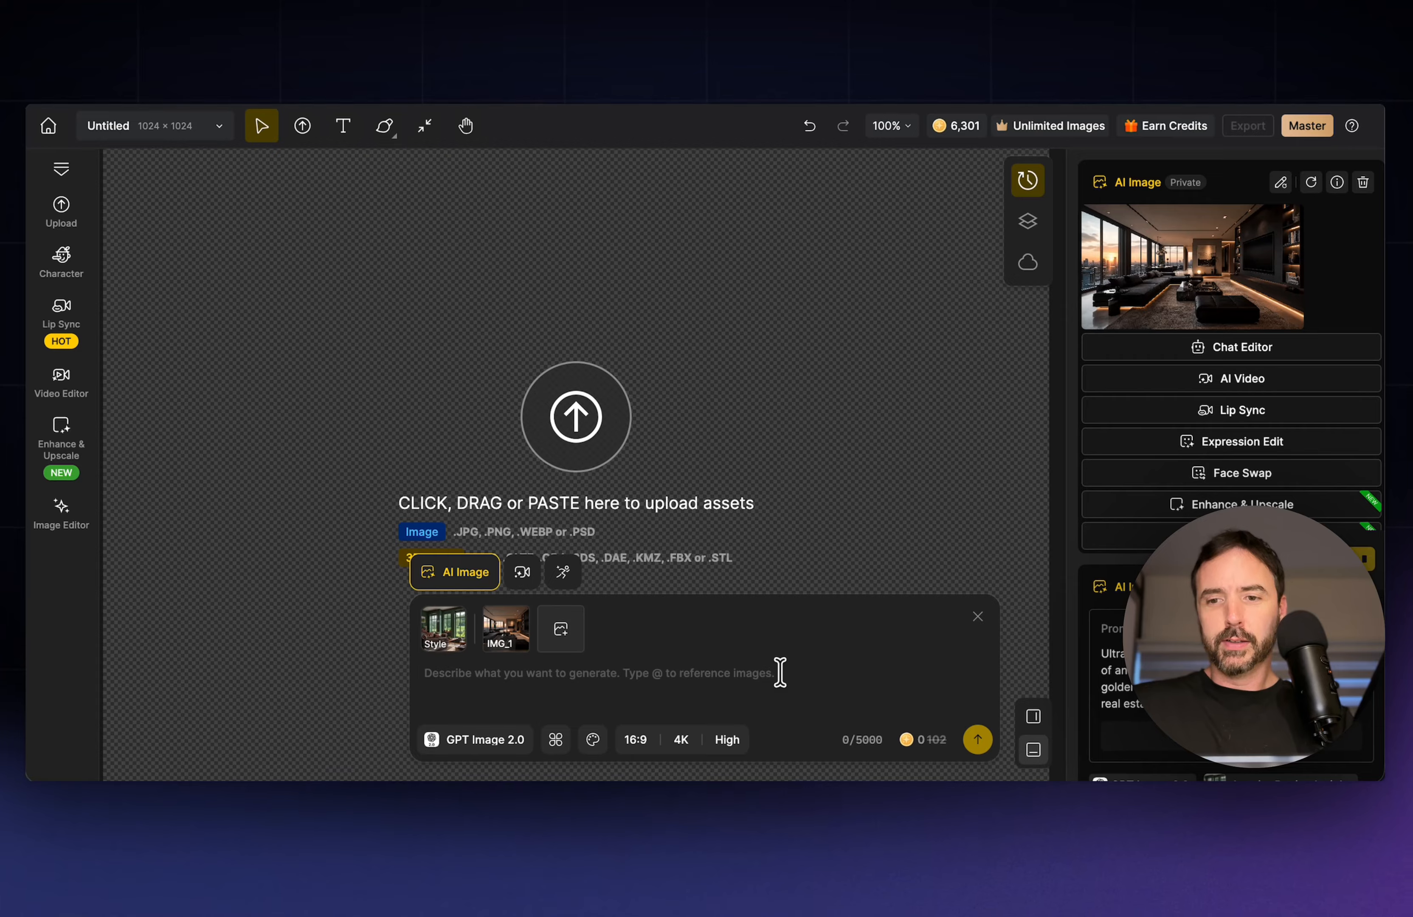
{"action": "type", "text": "Change the LED a"}
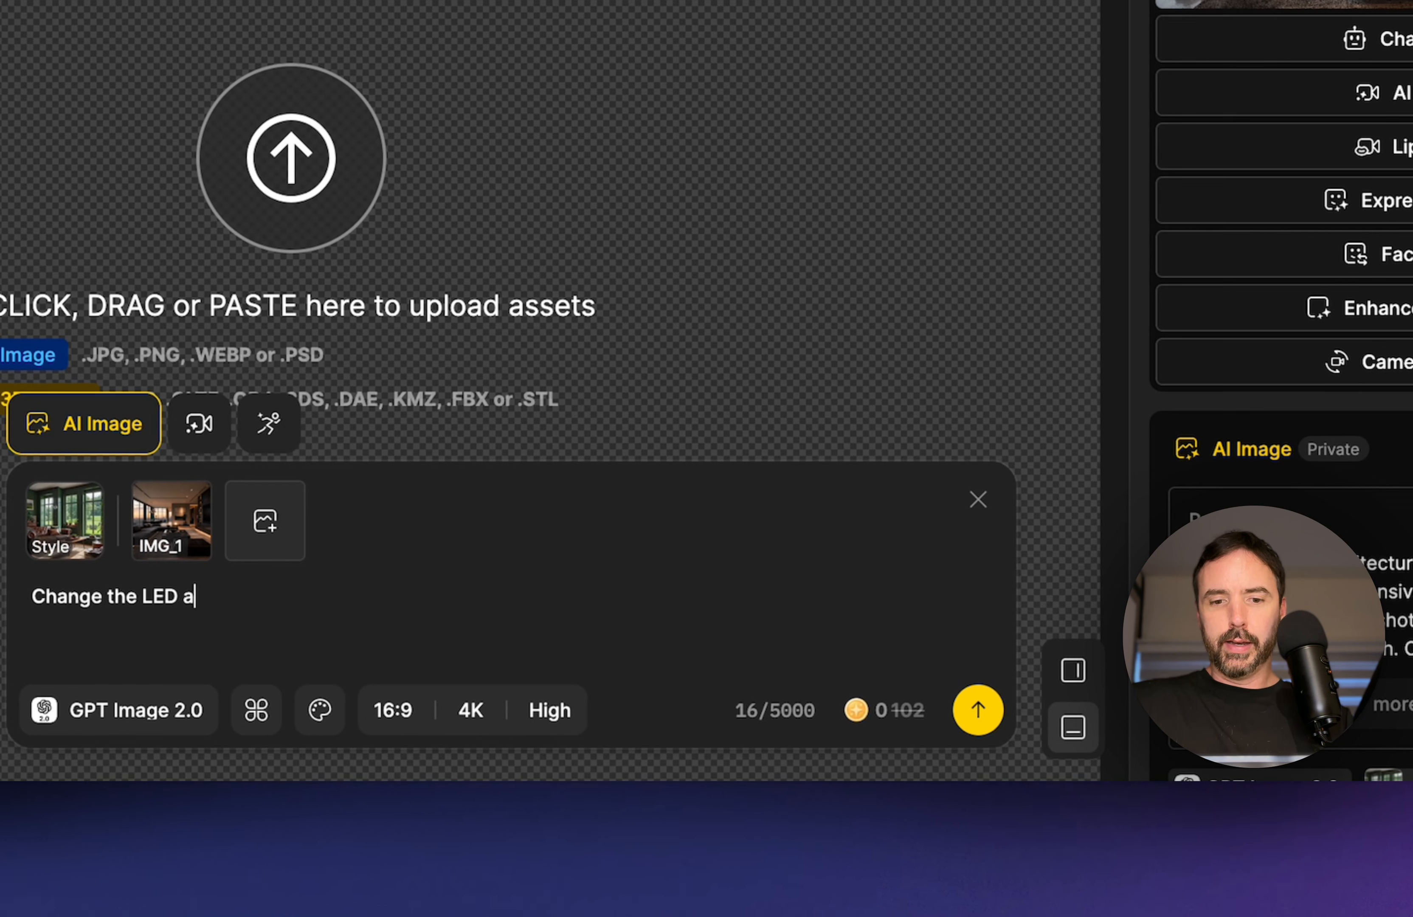
{"action": "type", "text": "ccent lighting to gree"}
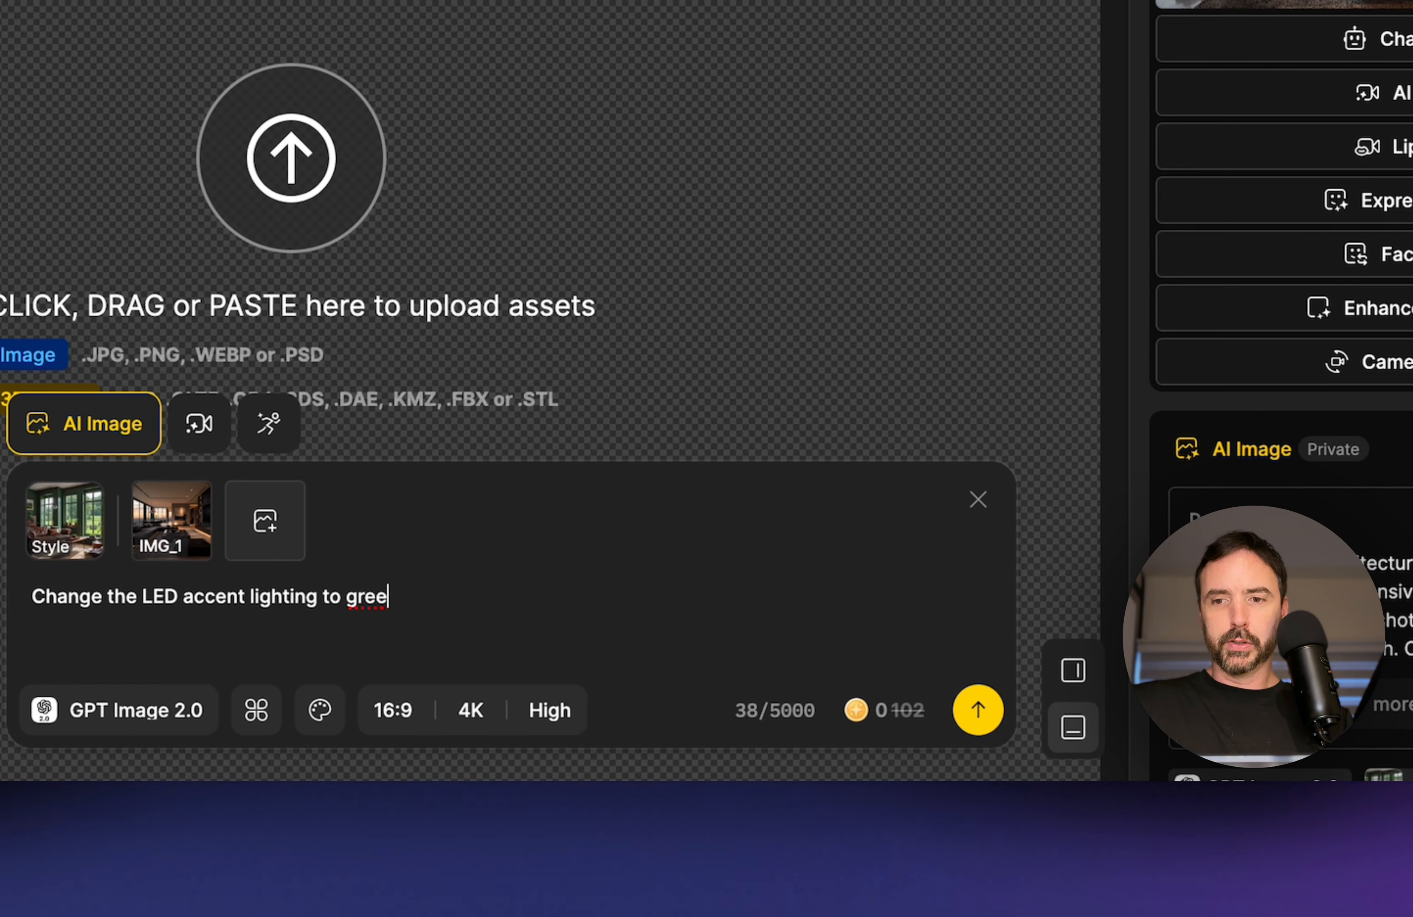
{"action": "type", "text": "n   CHange "}
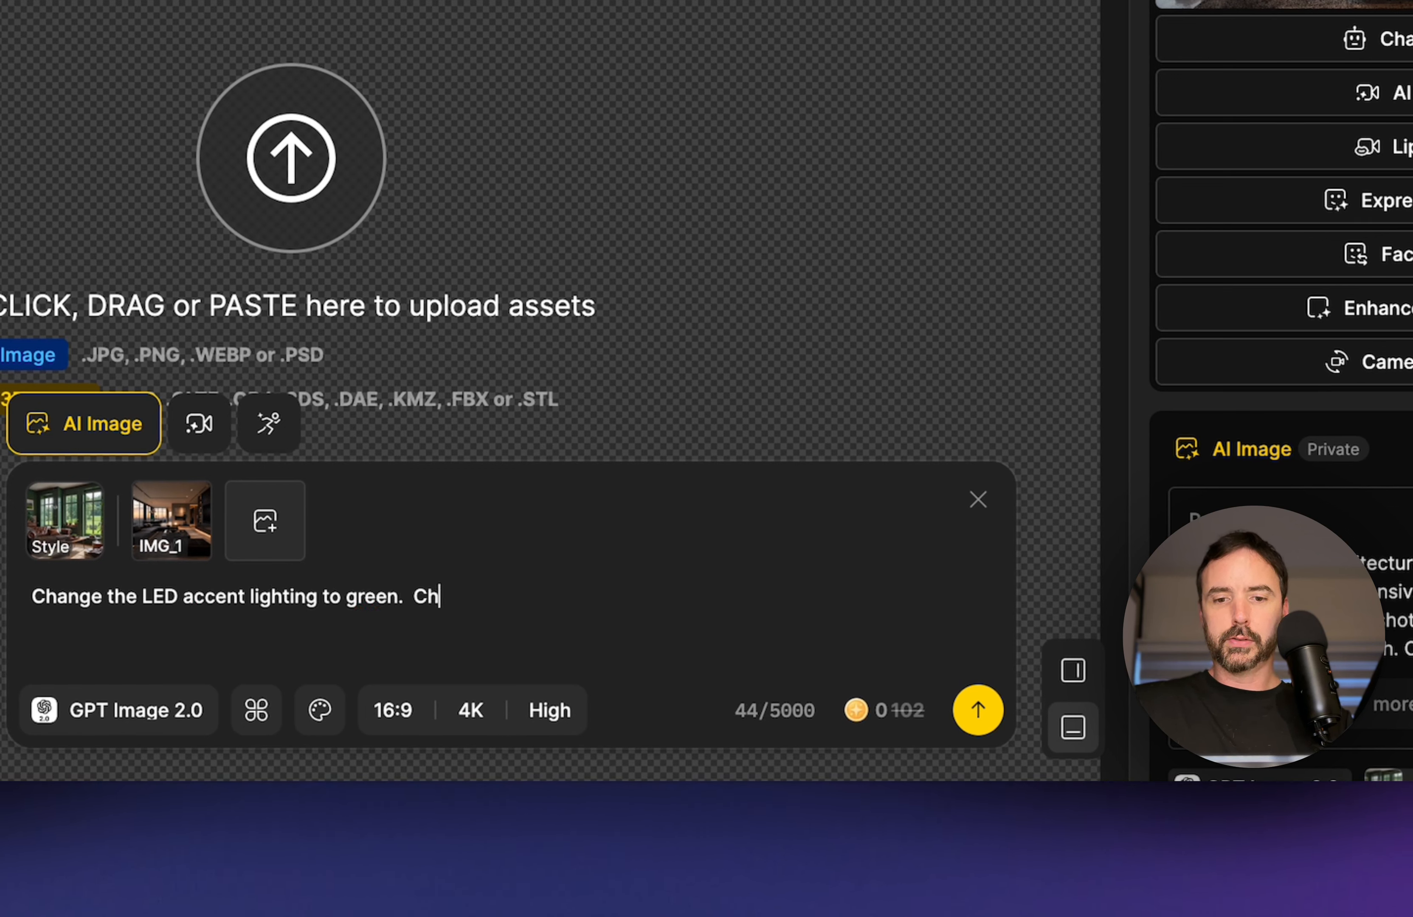
{"action": "type", "text": "ange nothing else."}
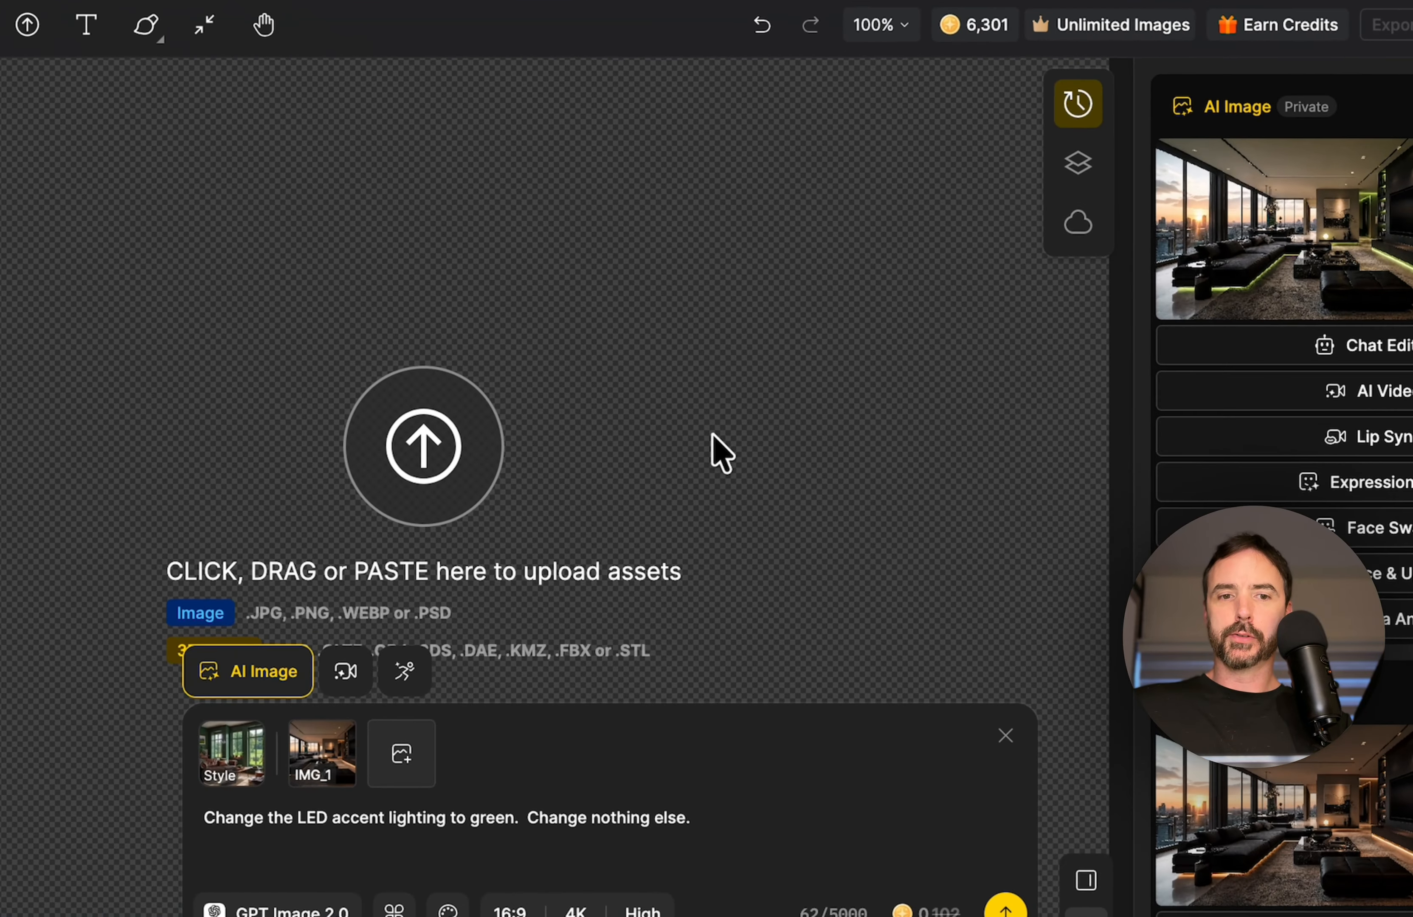
- Compare the green-lit penthouse image with the earlier generated versions in the enlarged preview
{"action": "left_click", "coordinate": [1311, 227]}
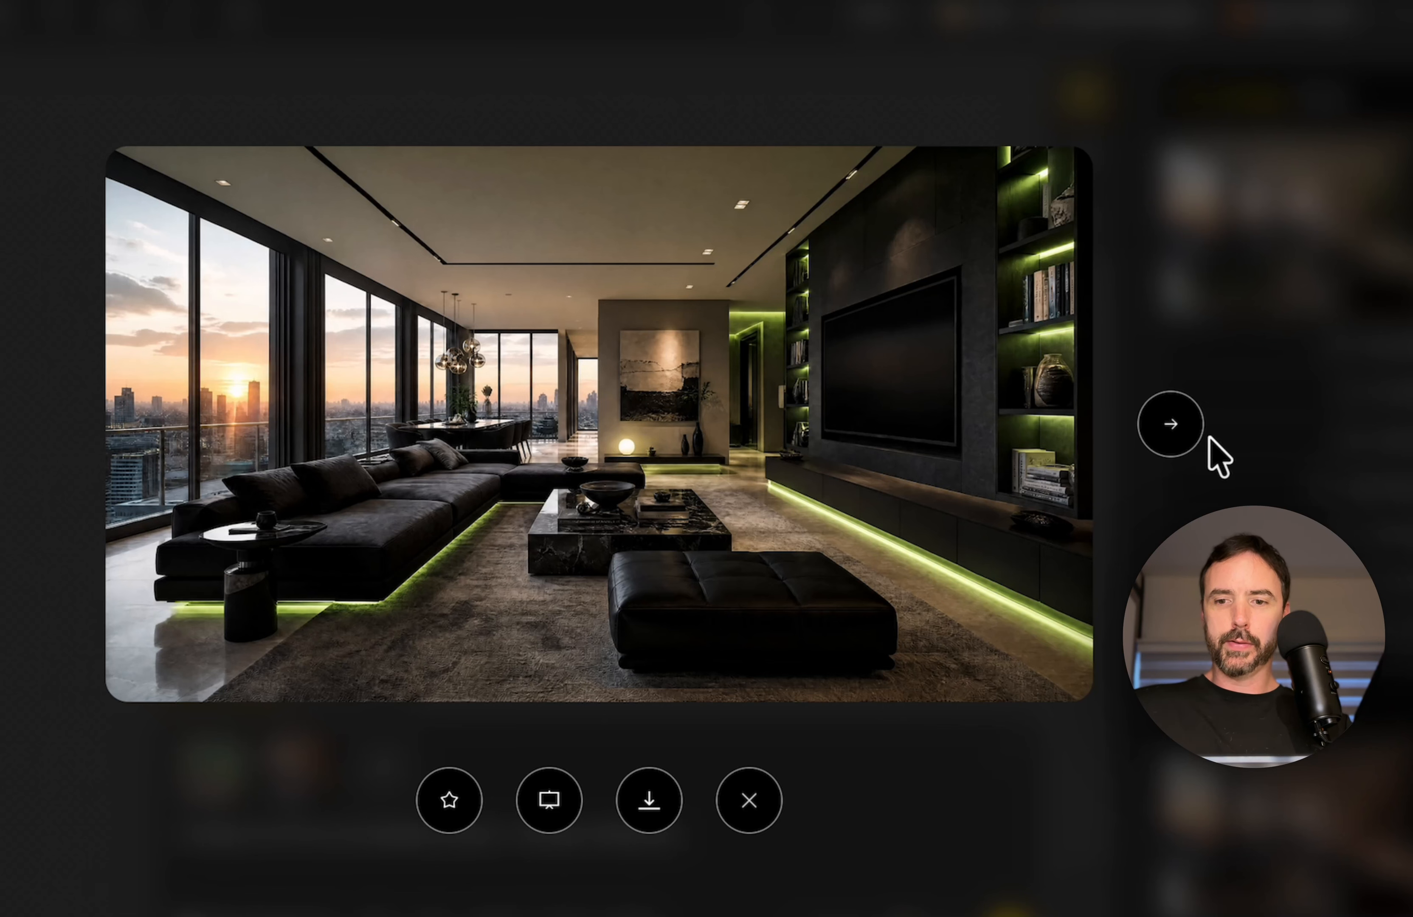
{"action": "left_click", "coordinate": [1170, 424]}
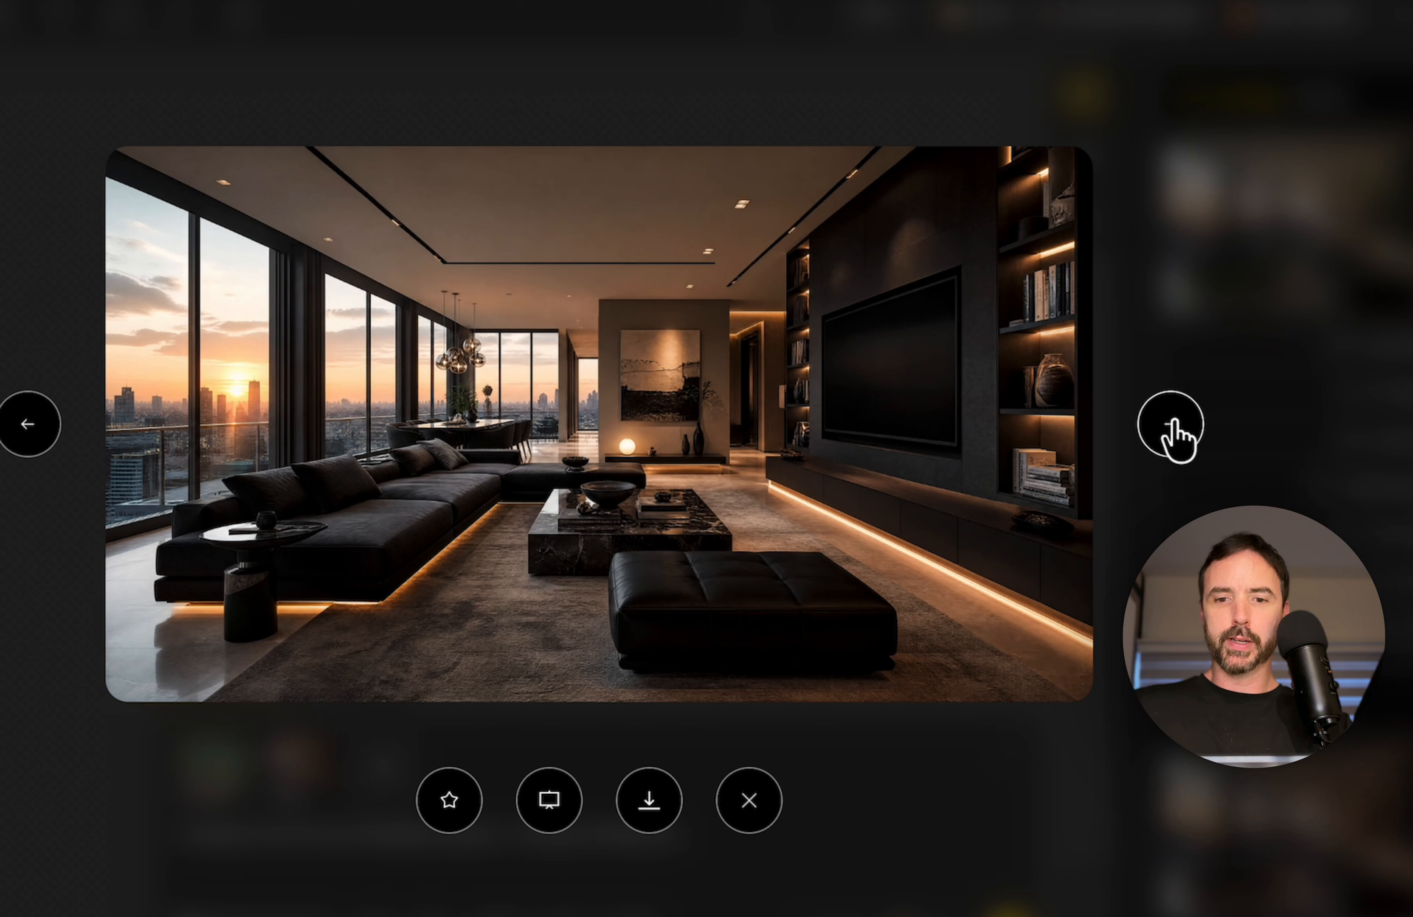
{"action": "left_click", "coordinate": [1171, 424]}
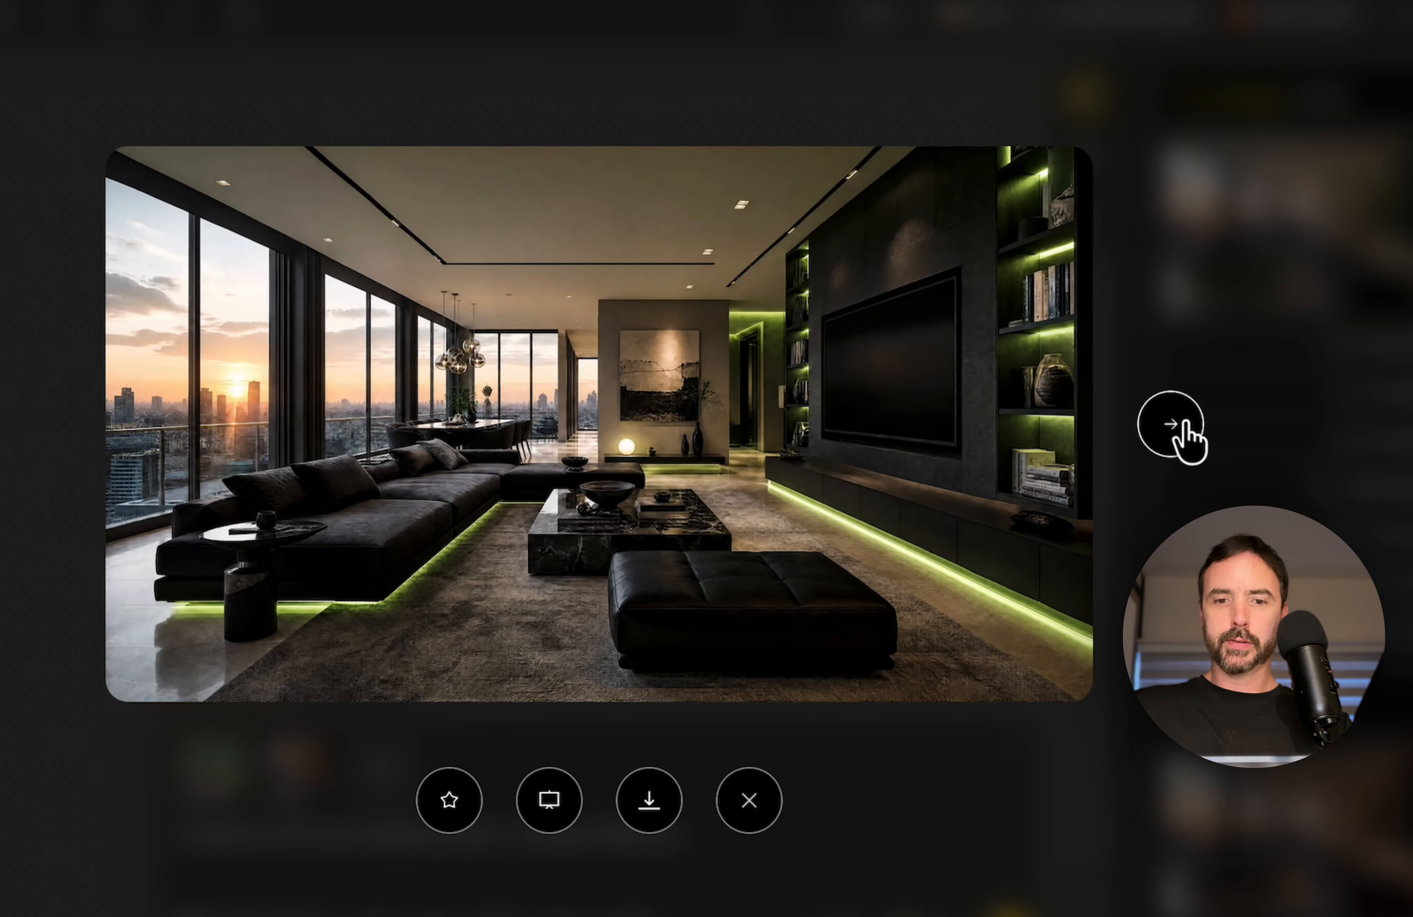
{"action": "left_click", "coordinate": [1171, 424]}
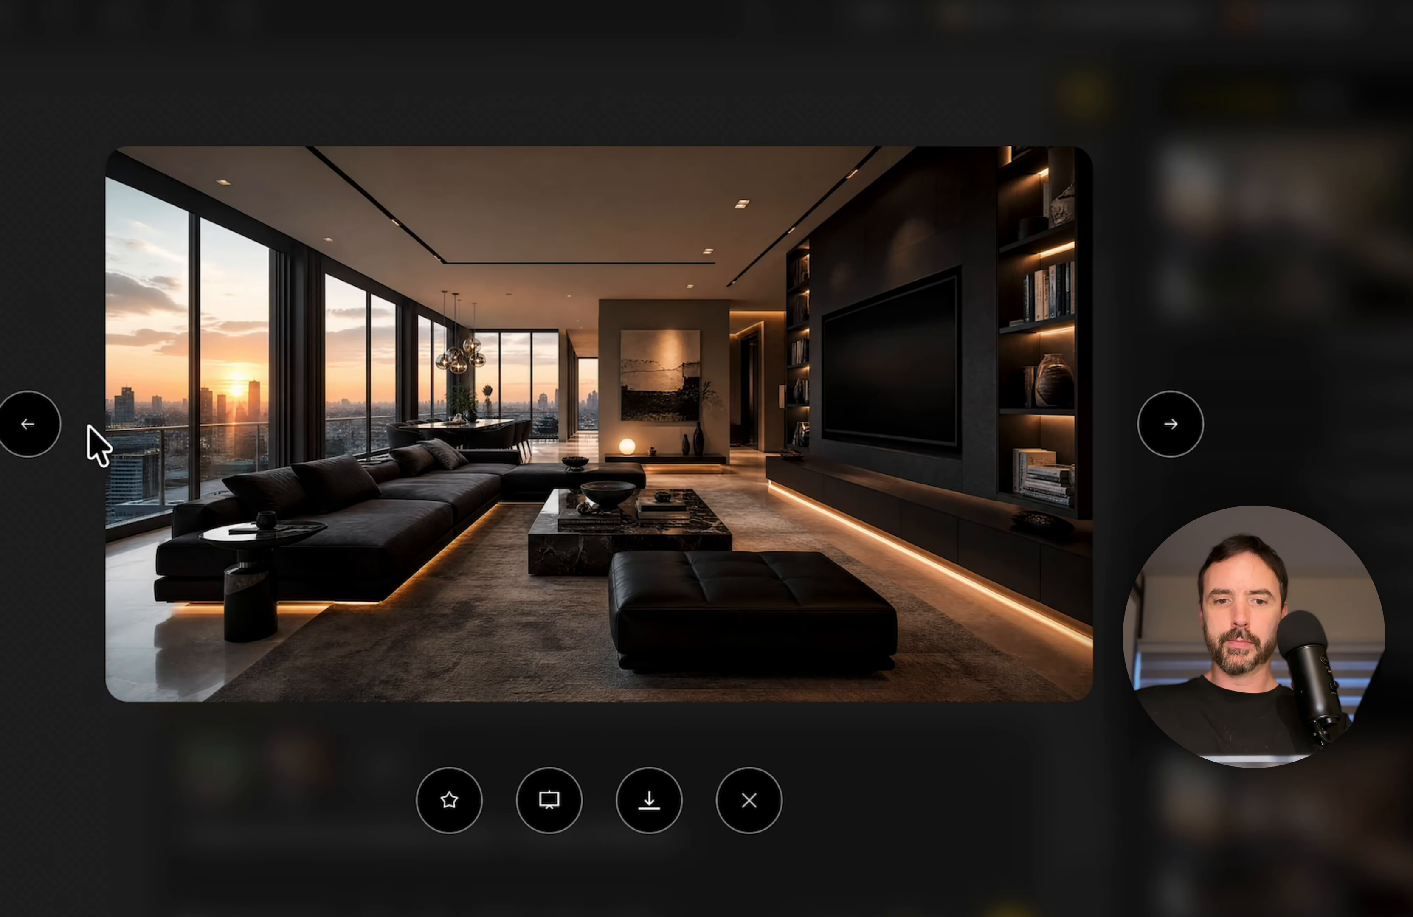
{"action": "left_click", "coordinate": [45, 422]}
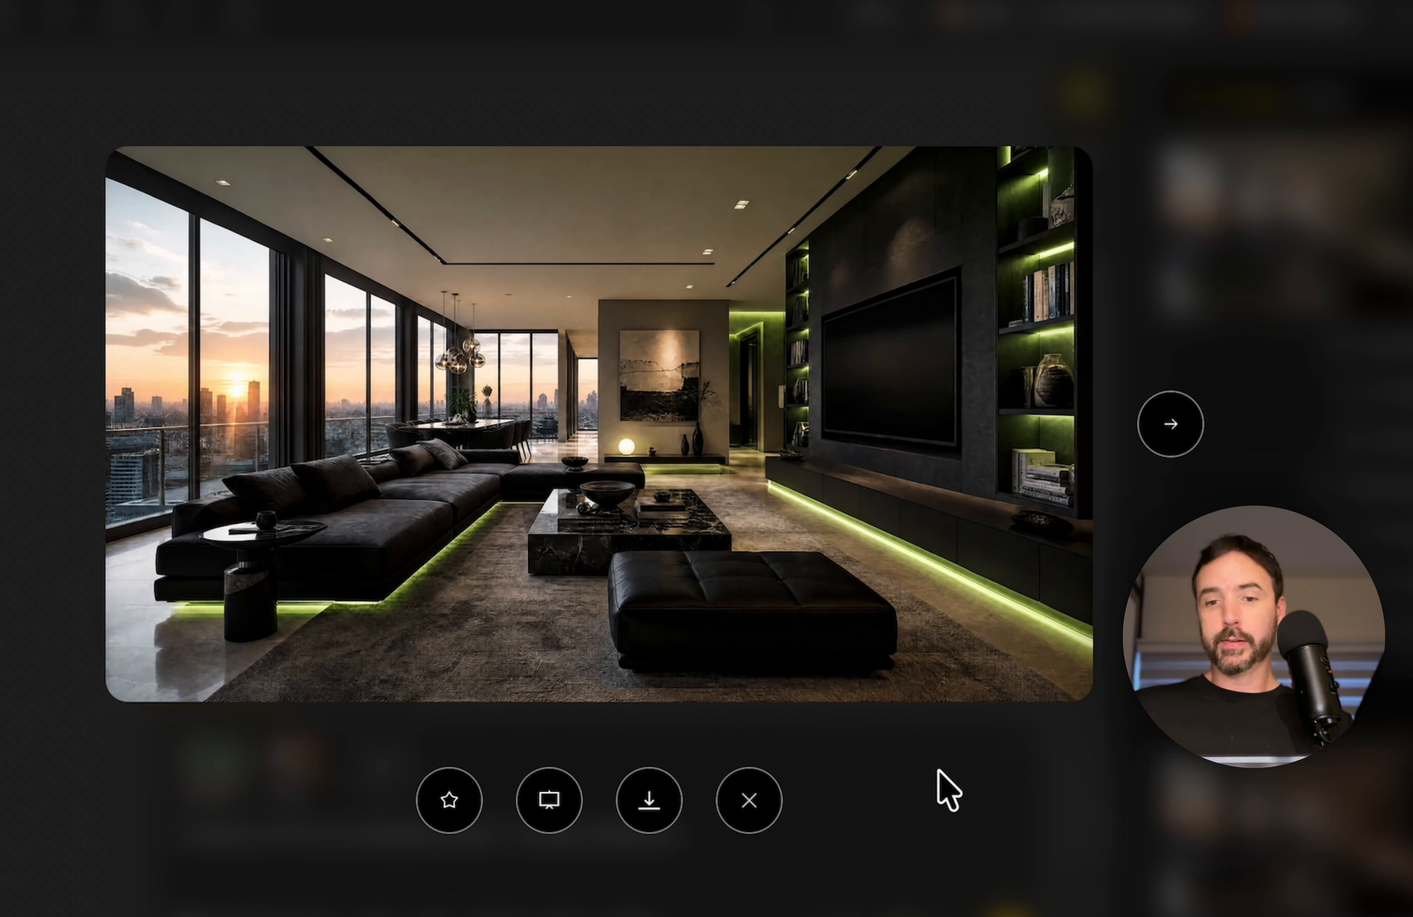
{"action": "left_click", "coordinate": [1170, 425]}
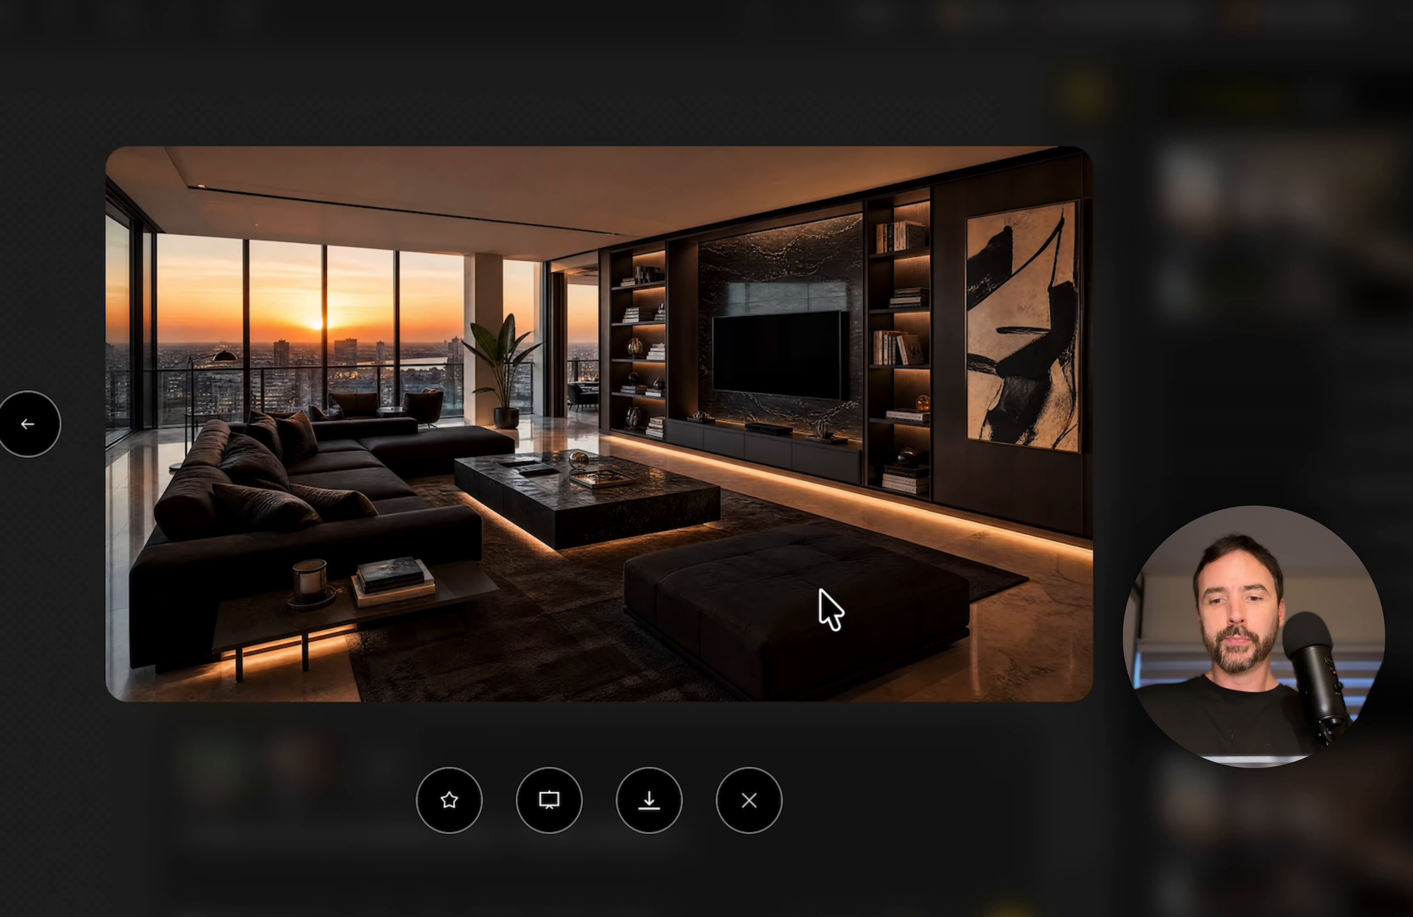
{"action": "left_click", "coordinate": [46, 411]}
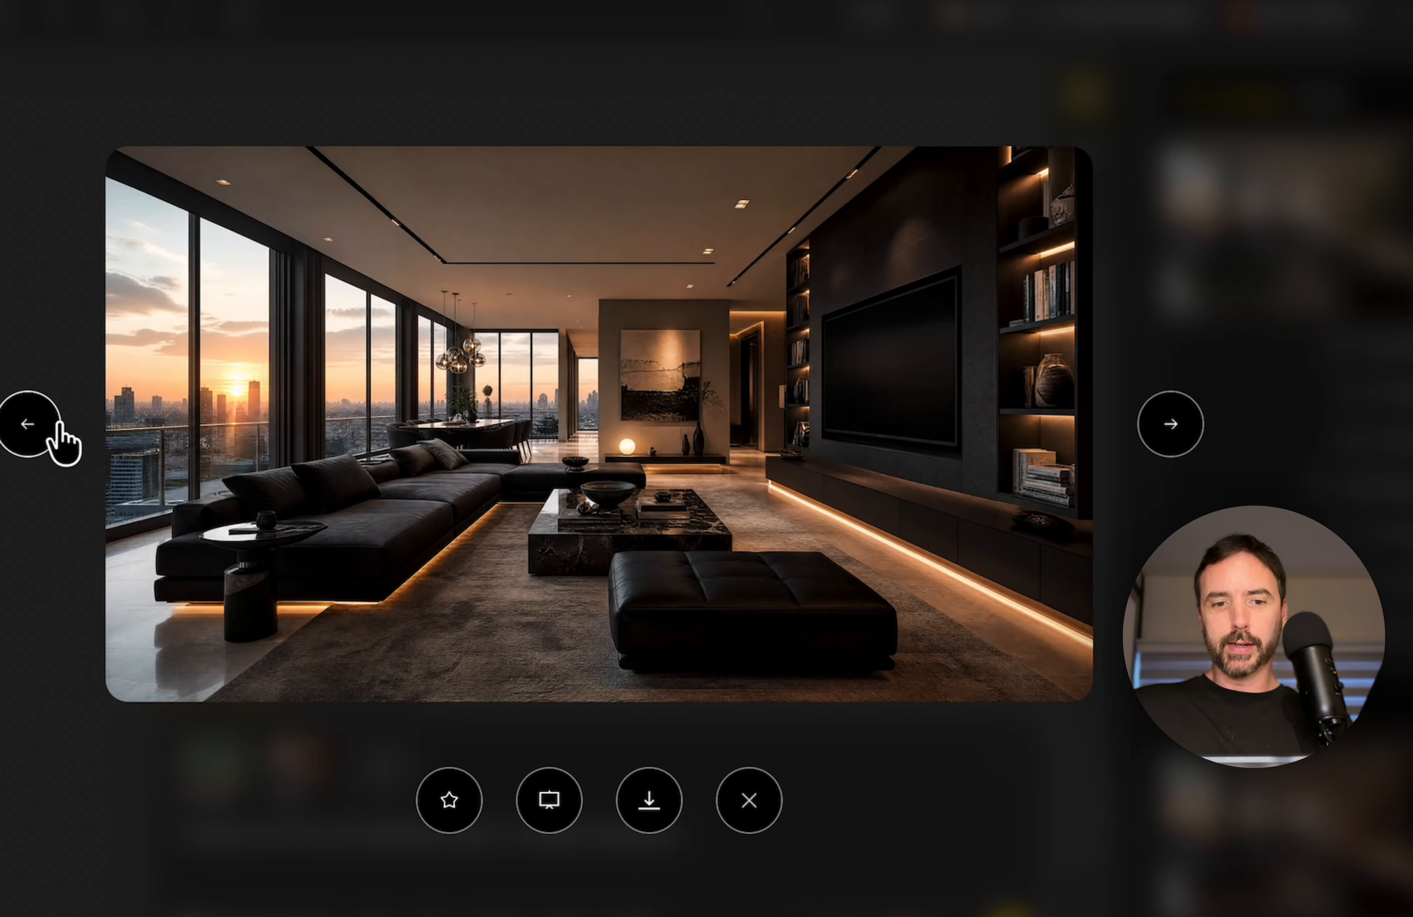
{"action": "left_click", "coordinate": [26, 425]}
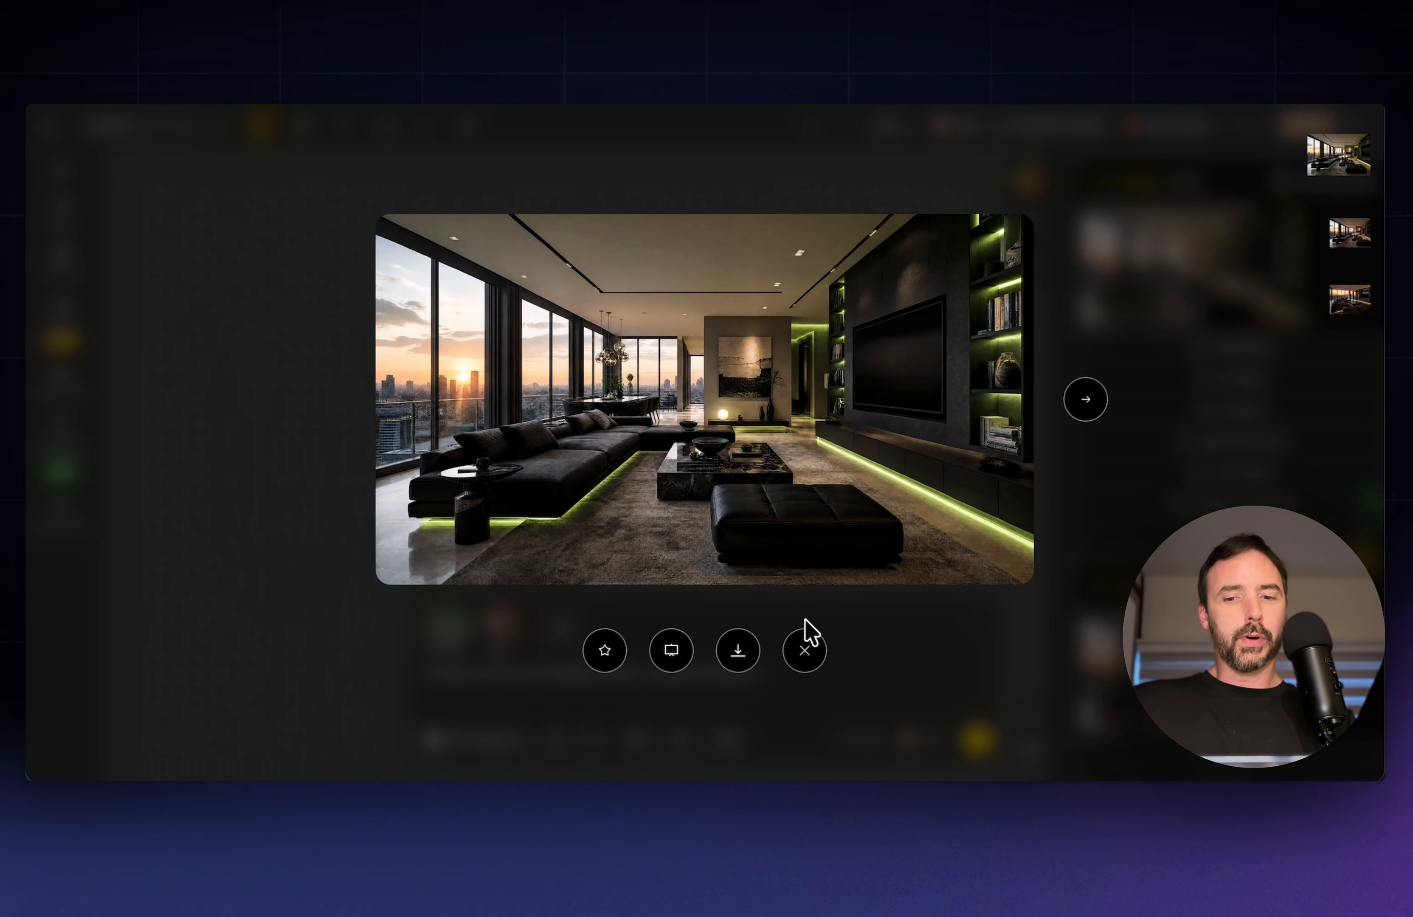
{"action": "left_click", "coordinate": [805, 651]}
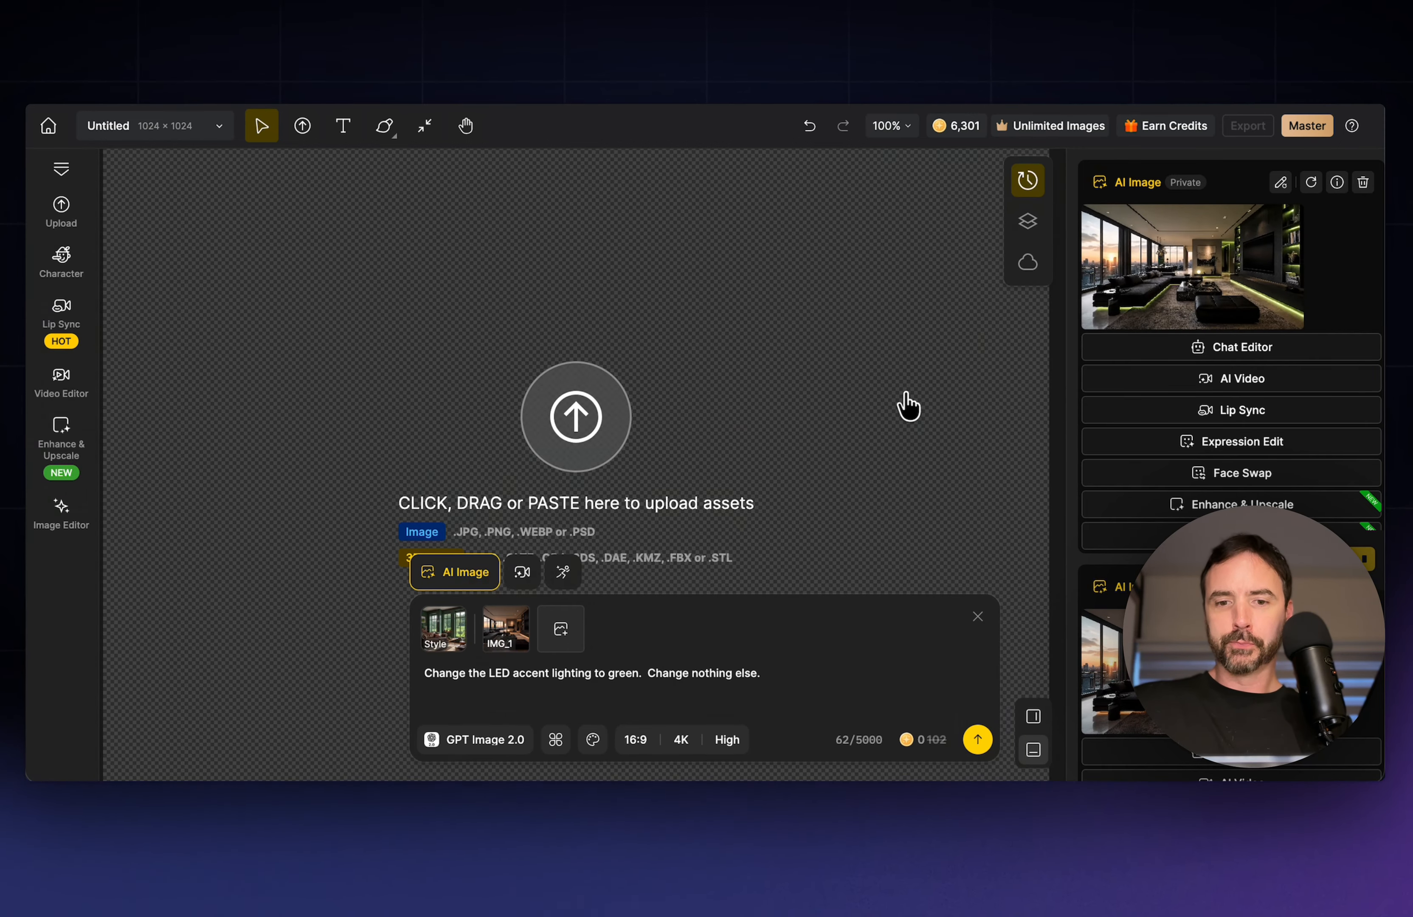
- Generate a new camera angle of the green-lit penthouse image with Rotate at 31°, Tilt at -30° and Zoom at 5.0
{"action": "left_click", "coordinate": [1253, 232]}
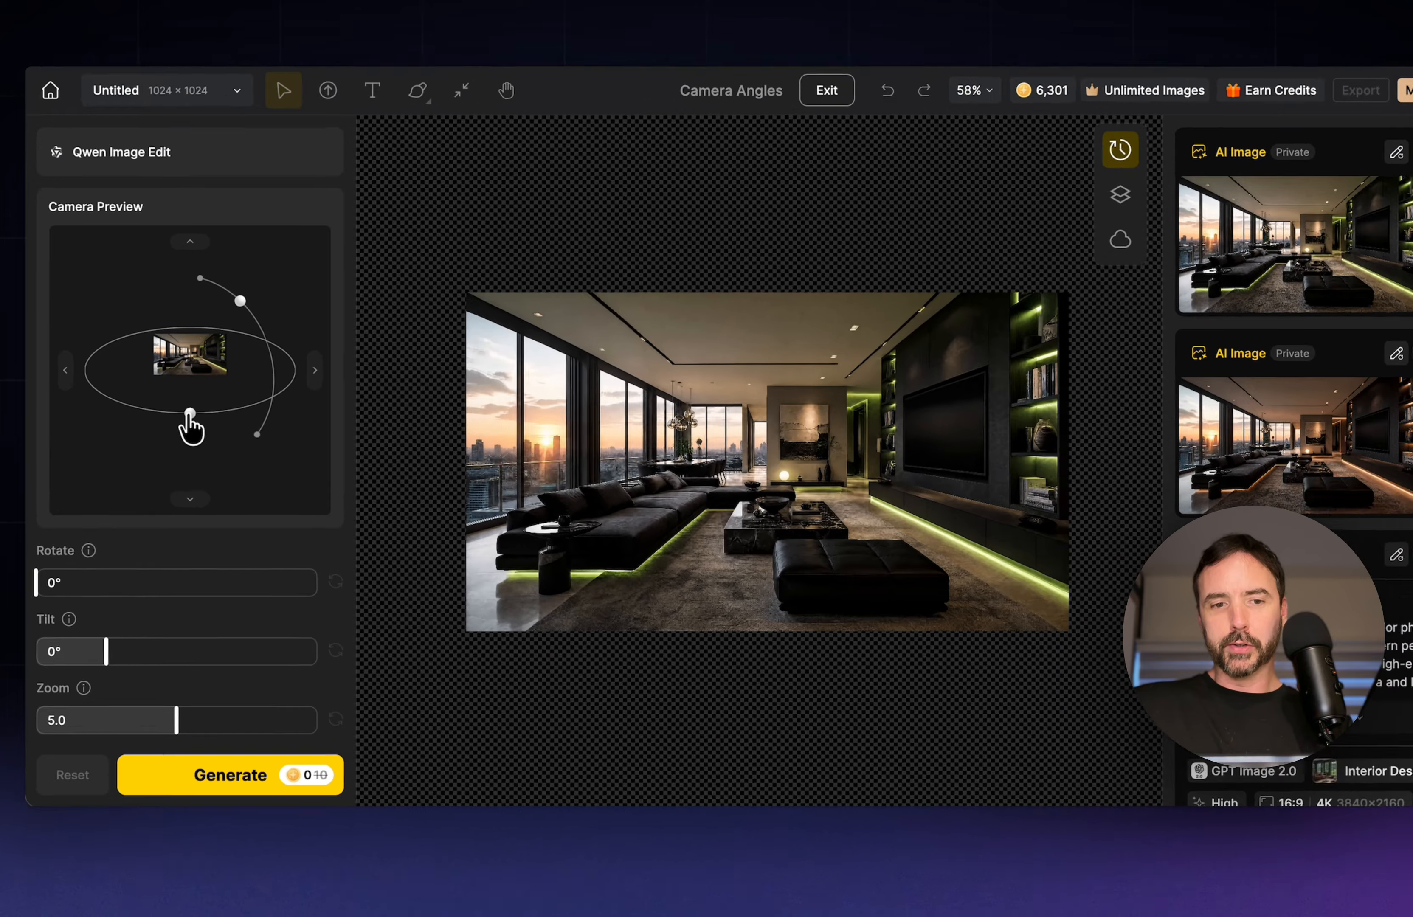
{"action": "left_click_drag", "start_coordinate": [173, 425], "coordinate": [176, 423]}
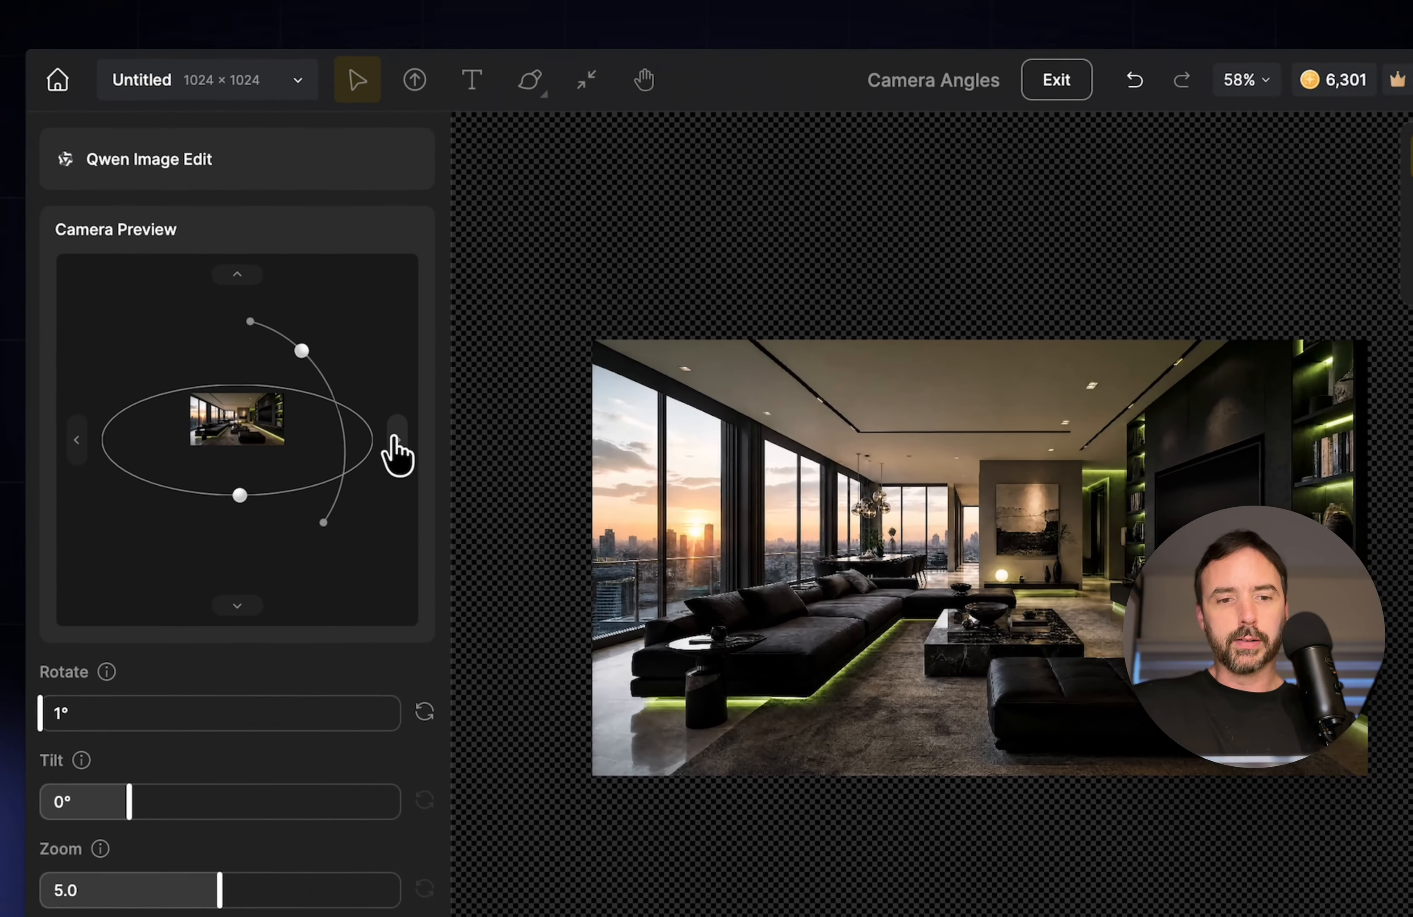
{"action": "left_click", "coordinate": [289, 381]}
{"action": "left_click", "coordinate": [419, 453]}
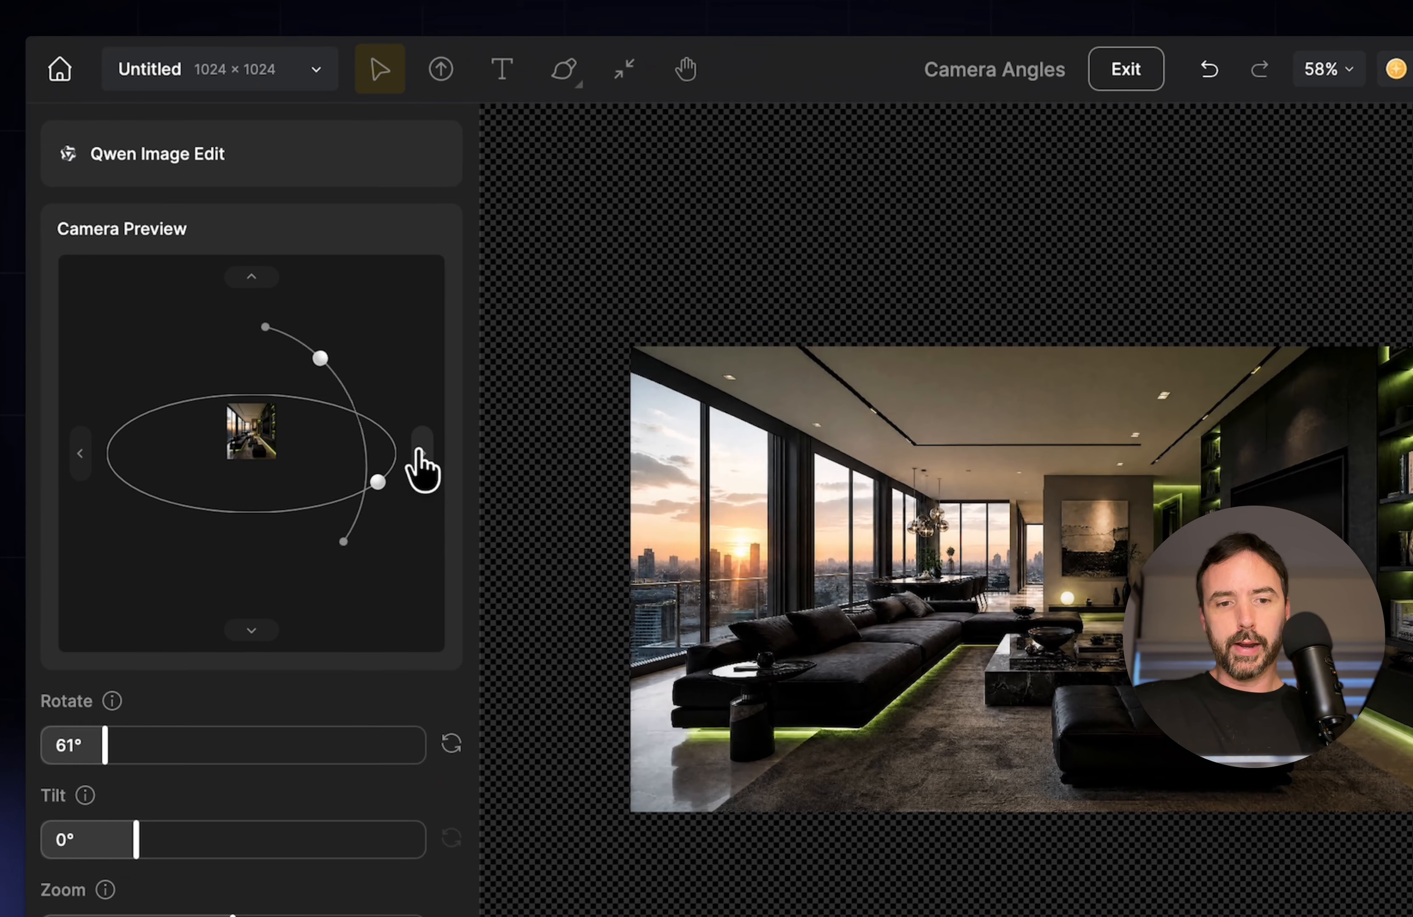
{"action": "left_click", "coordinate": [81, 454]}
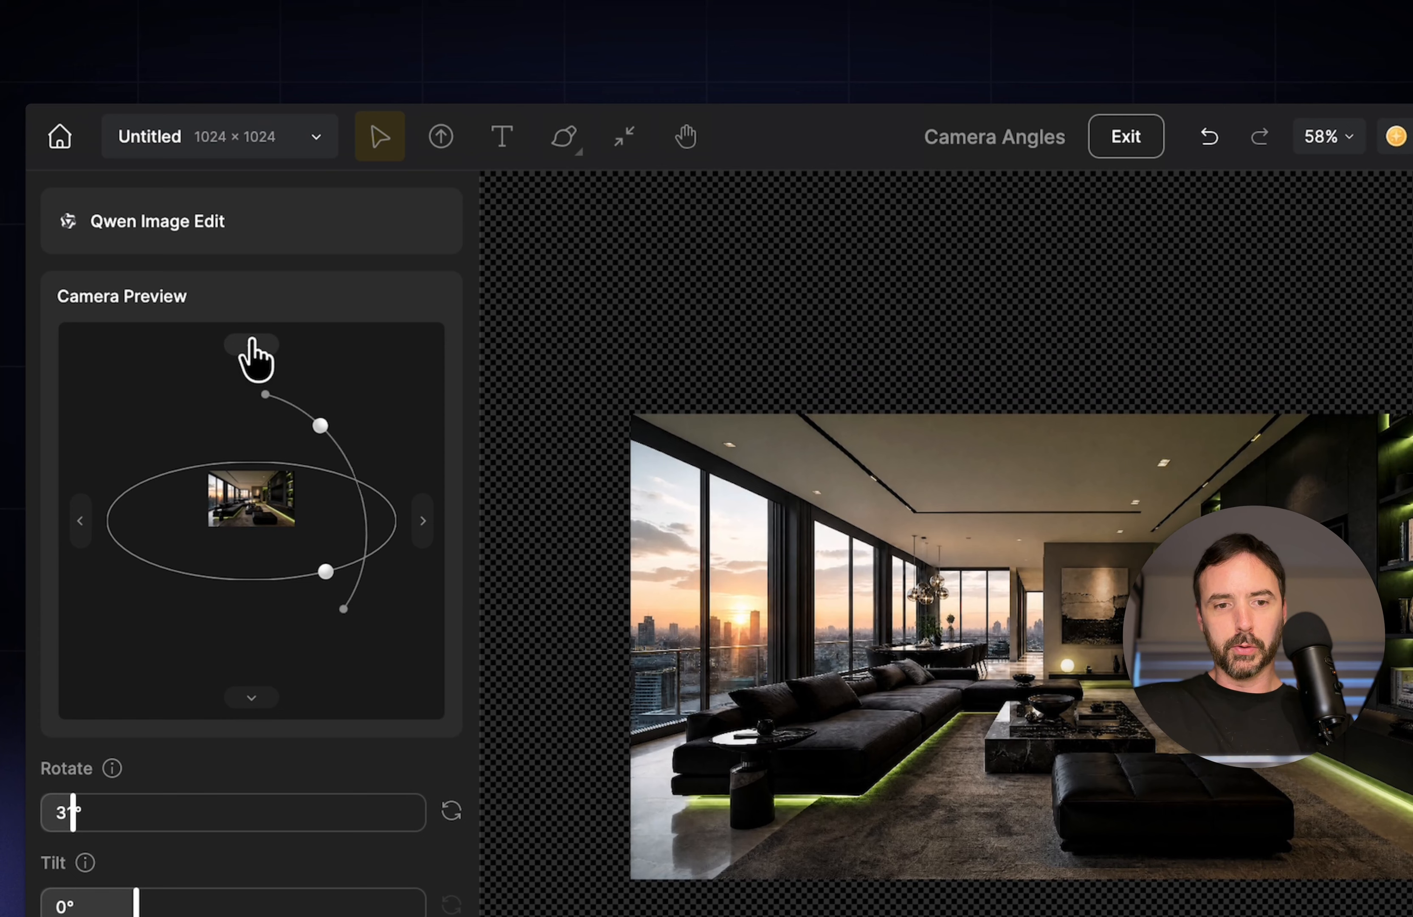
{"action": "left_click", "coordinate": [252, 224]}
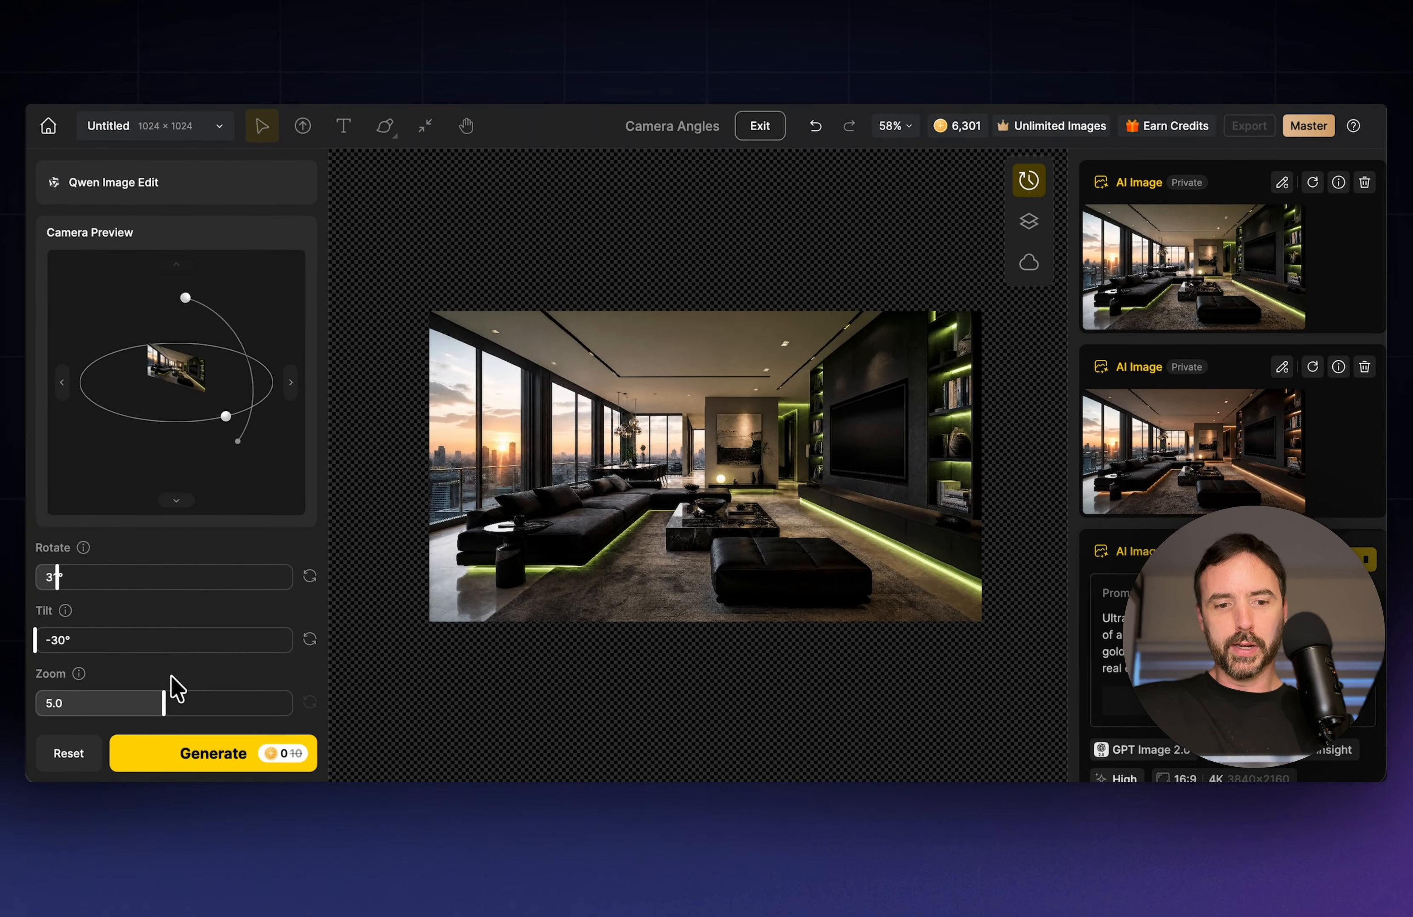
{"action": "left_click", "coordinate": [217, 753]}
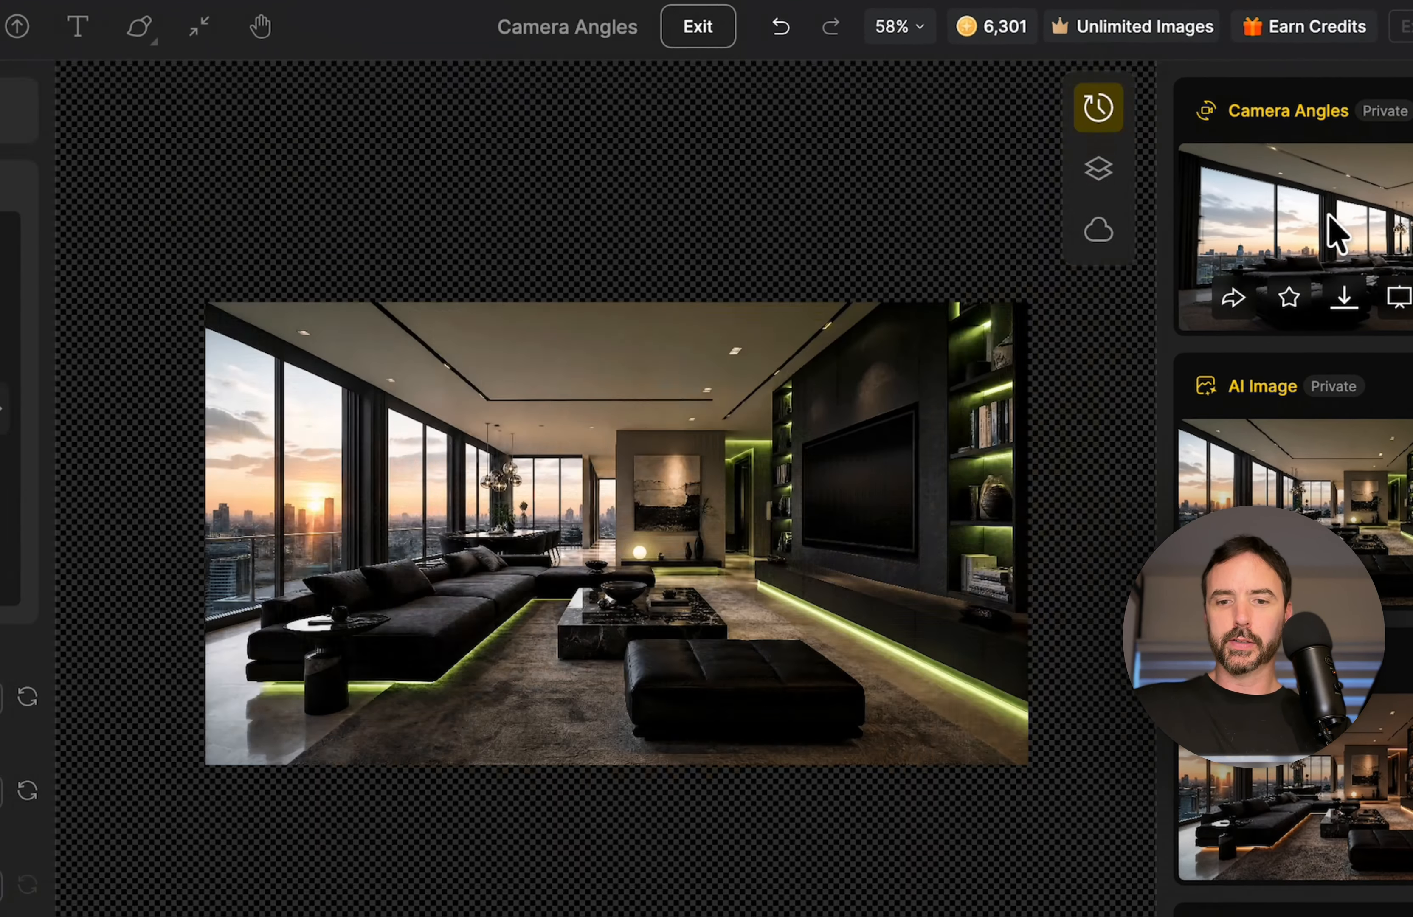
- Compare the new camera angle enlarged with the green-lit penthouse image it was made from, switching back and forth between them
{"action": "left_click", "coordinate": [1189, 265]}
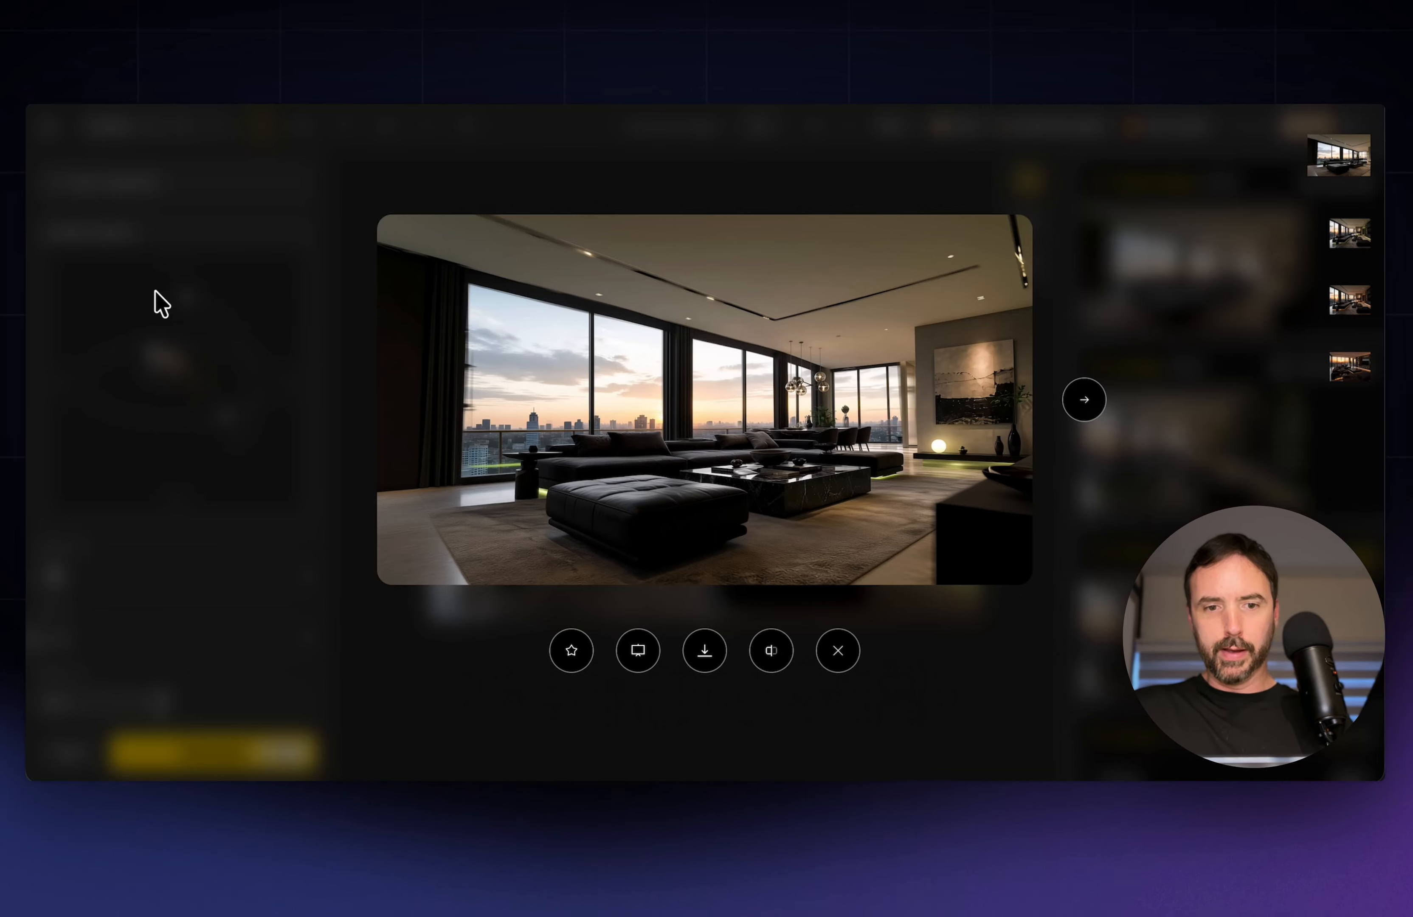
{"action": "left_click", "coordinate": [1085, 400]}
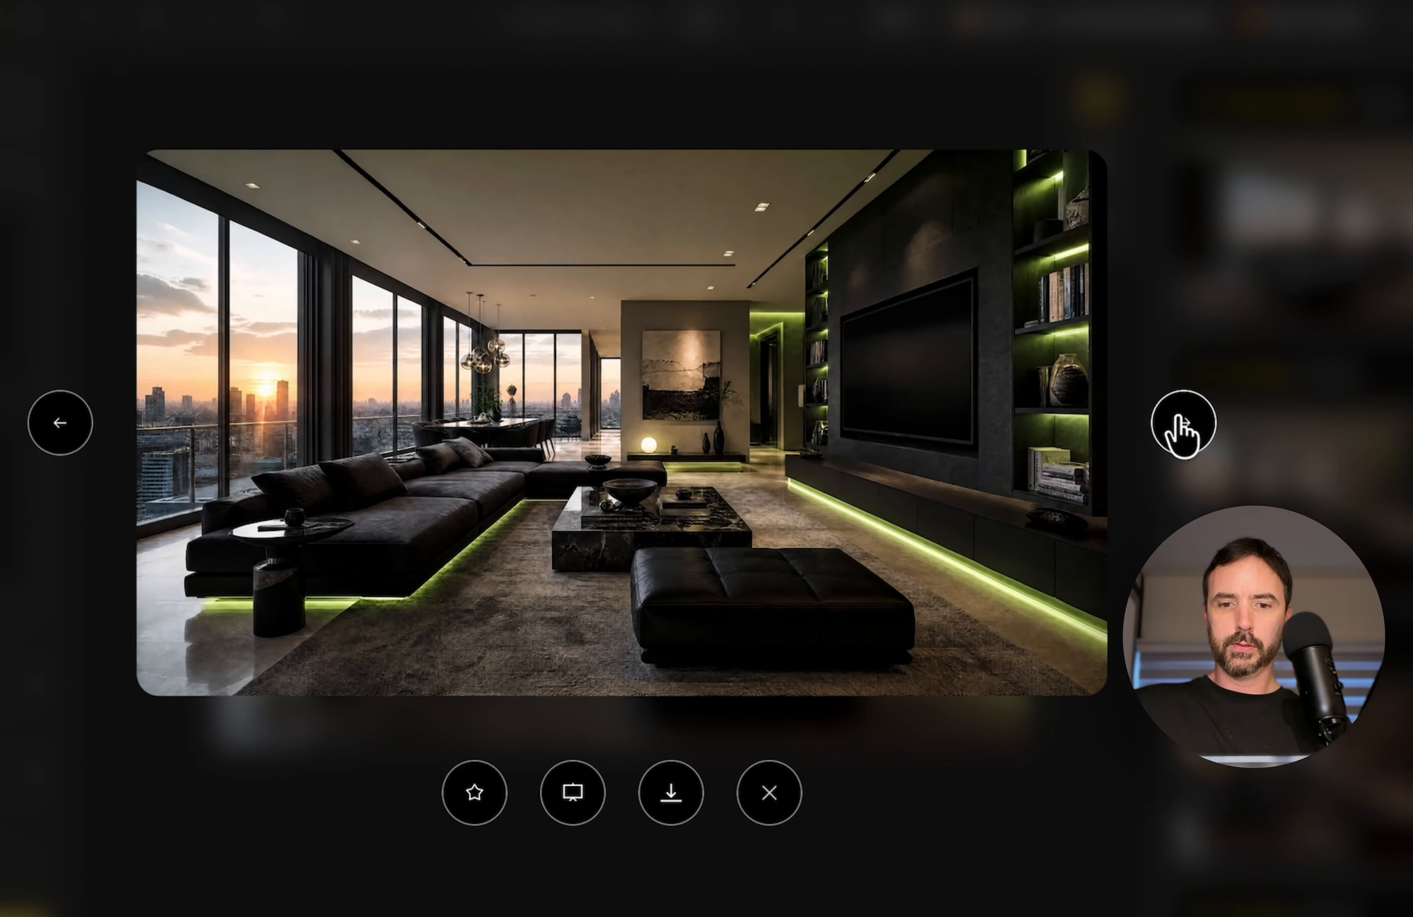
{"action": "left_click", "coordinate": [59, 430]}
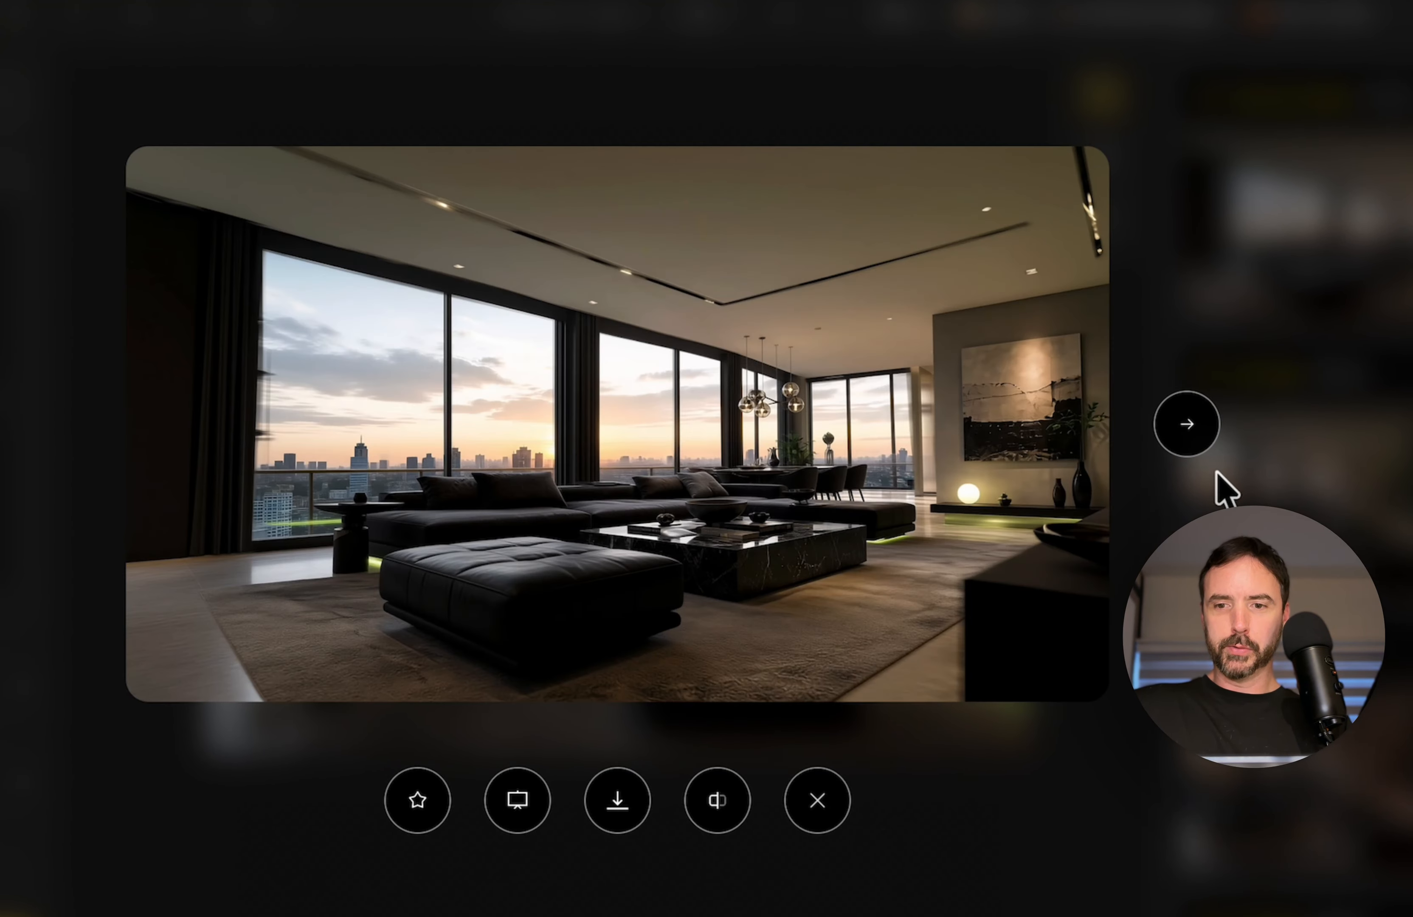
{"action": "left_click", "coordinate": [1191, 426]}
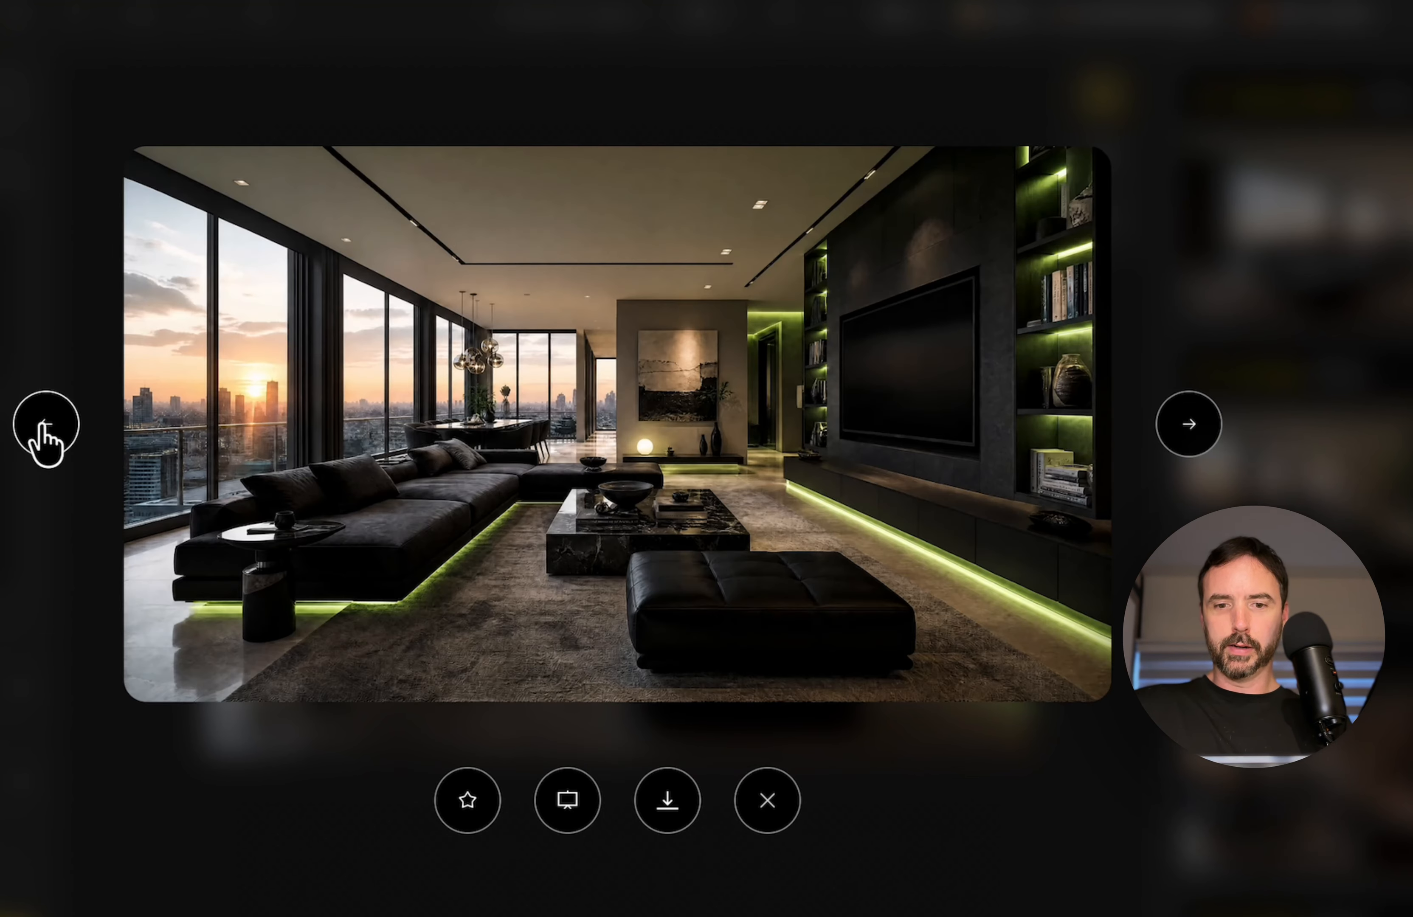
{"action": "left_click", "coordinate": [44, 441]}
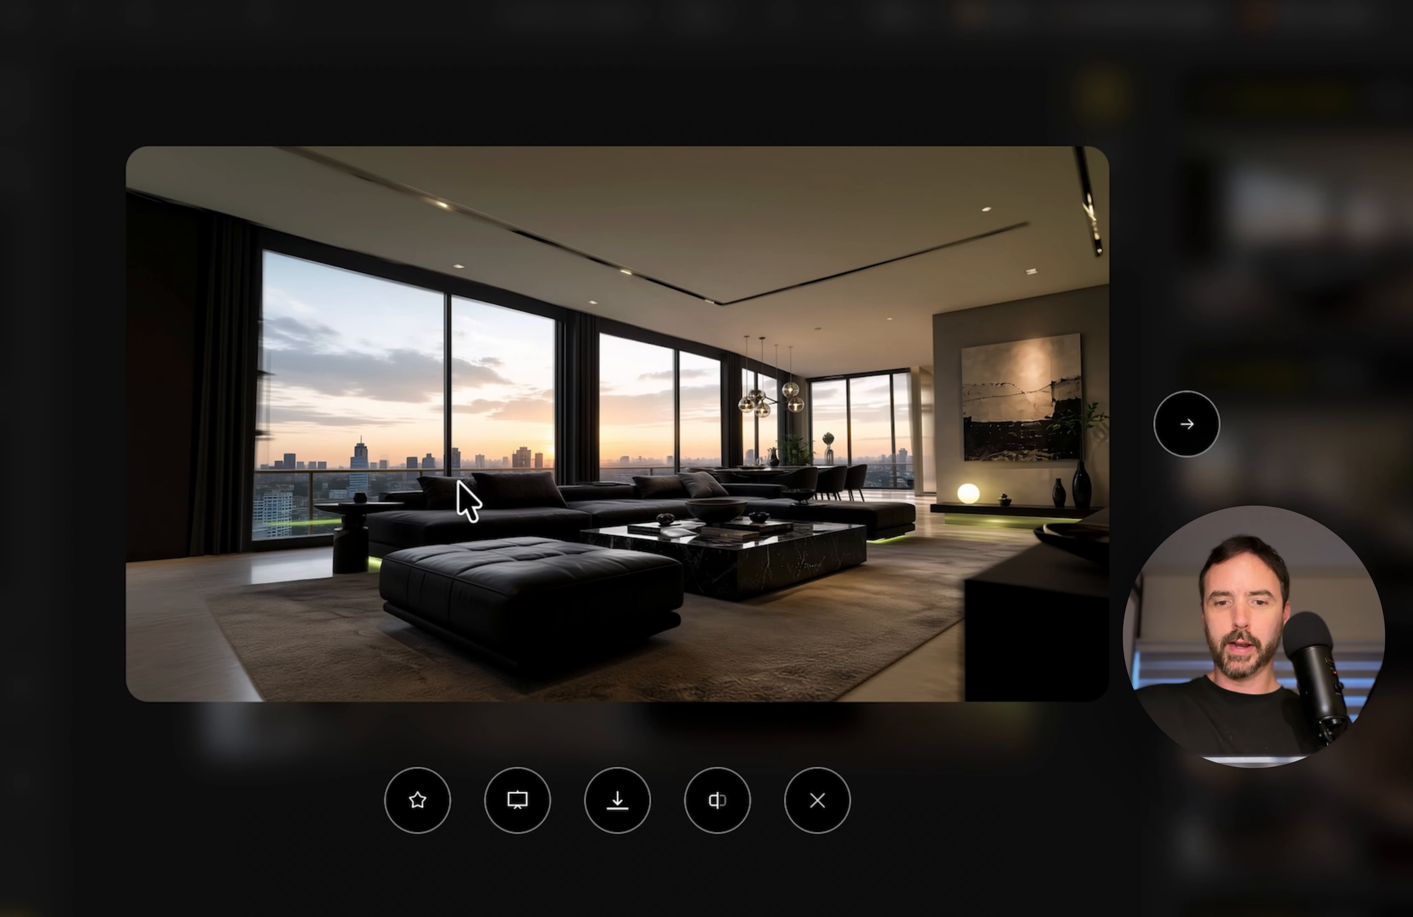
{"action": "left_click", "coordinate": [1185, 425]}
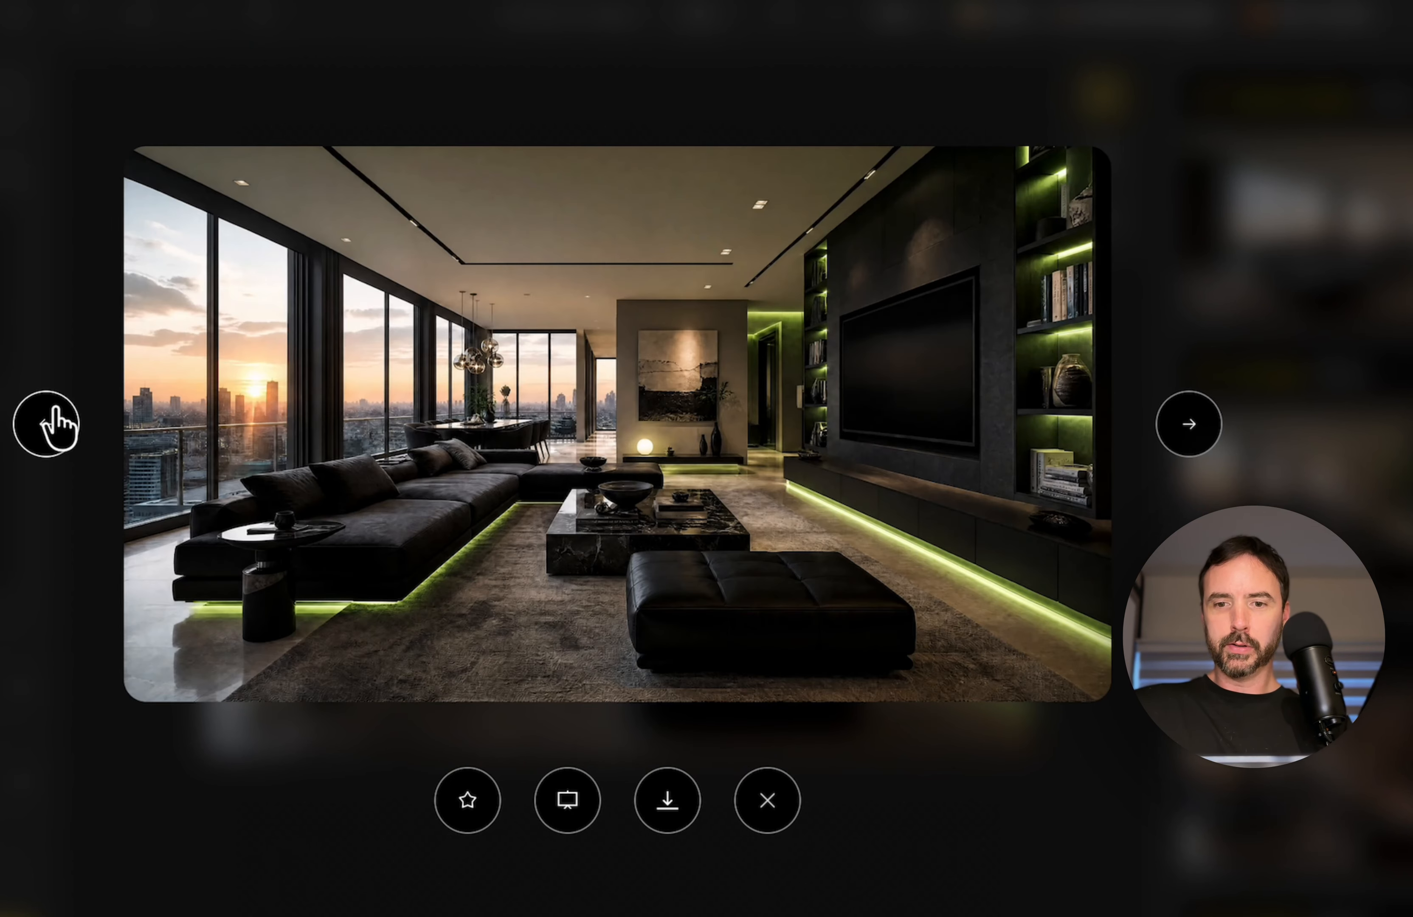
{"action": "left_click", "coordinate": [48, 417]}
{"action": "left_click", "coordinate": [1191, 432]}
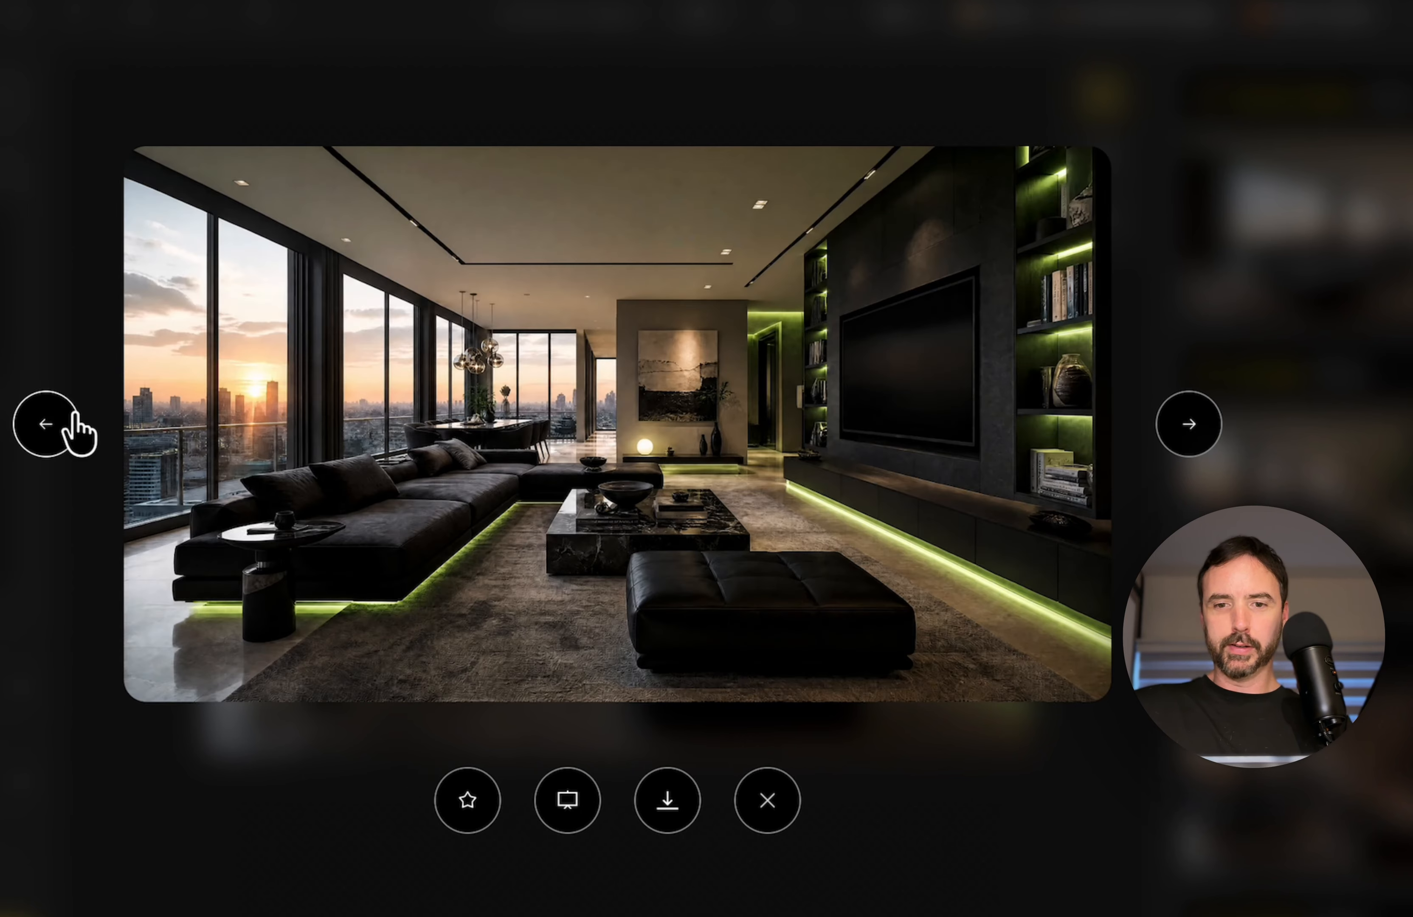
{"action": "left_click", "coordinate": [66, 424]}
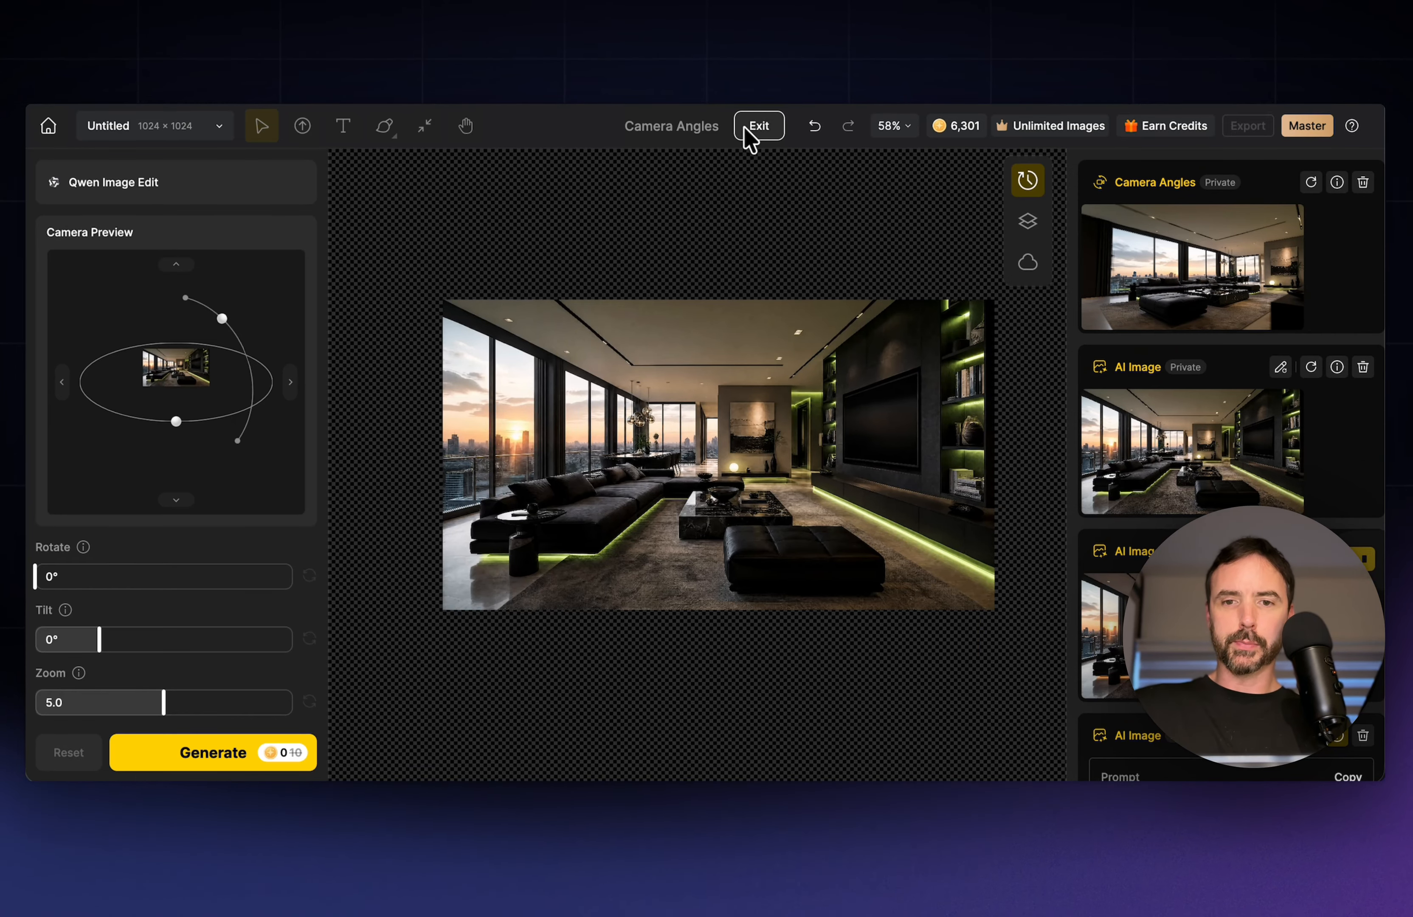
- Leave the Camera Angles mode and delete the green-lit penthouse image from the canvas
{"action": "left_click", "coordinate": [755, 125]}
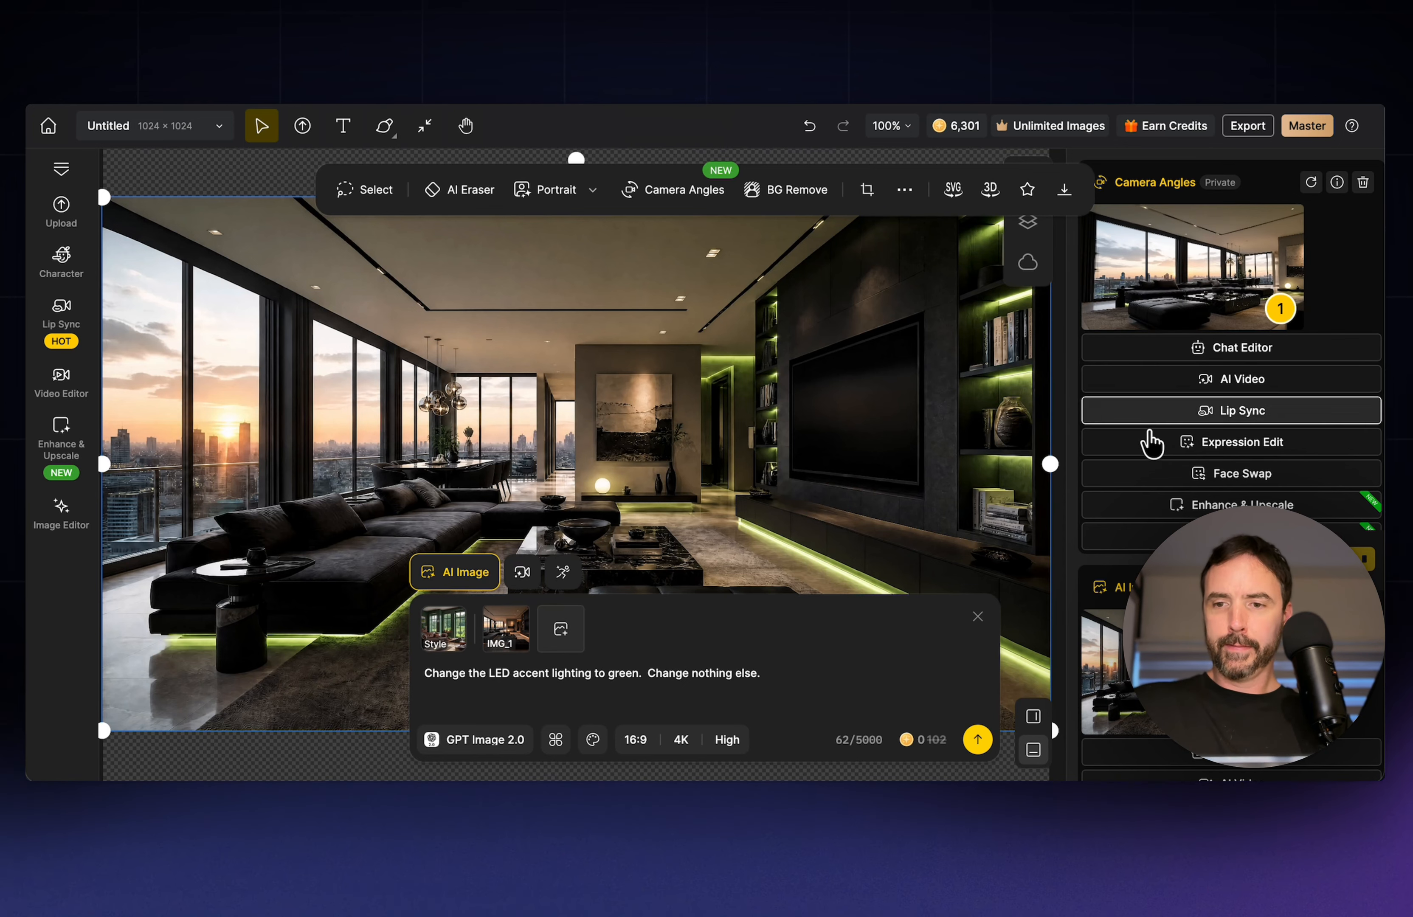
{"action": "left_click", "coordinate": [511, 673]}
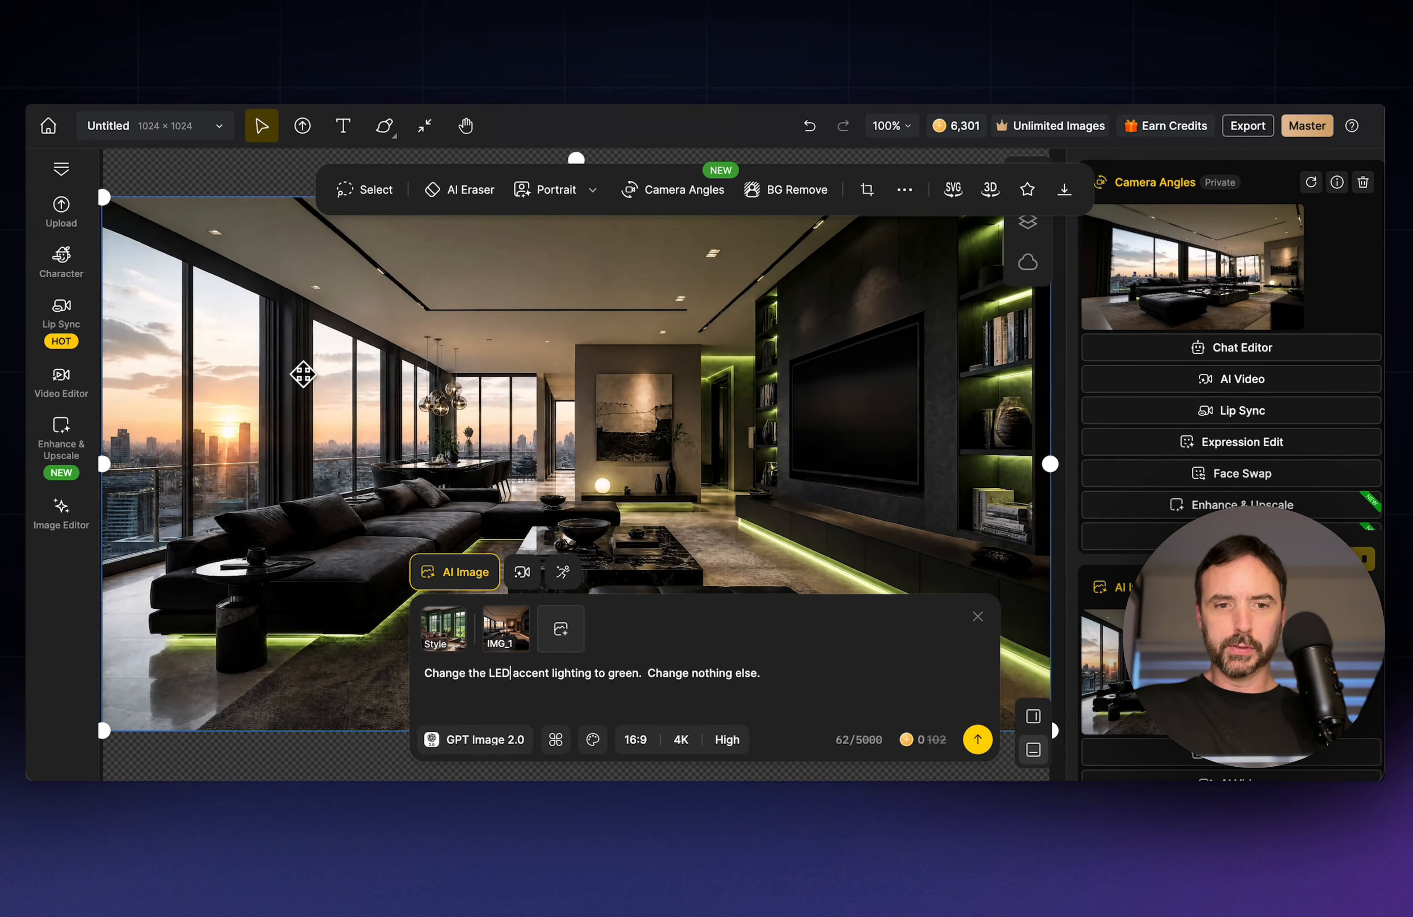
{"action": "key", "text": "Delete"}
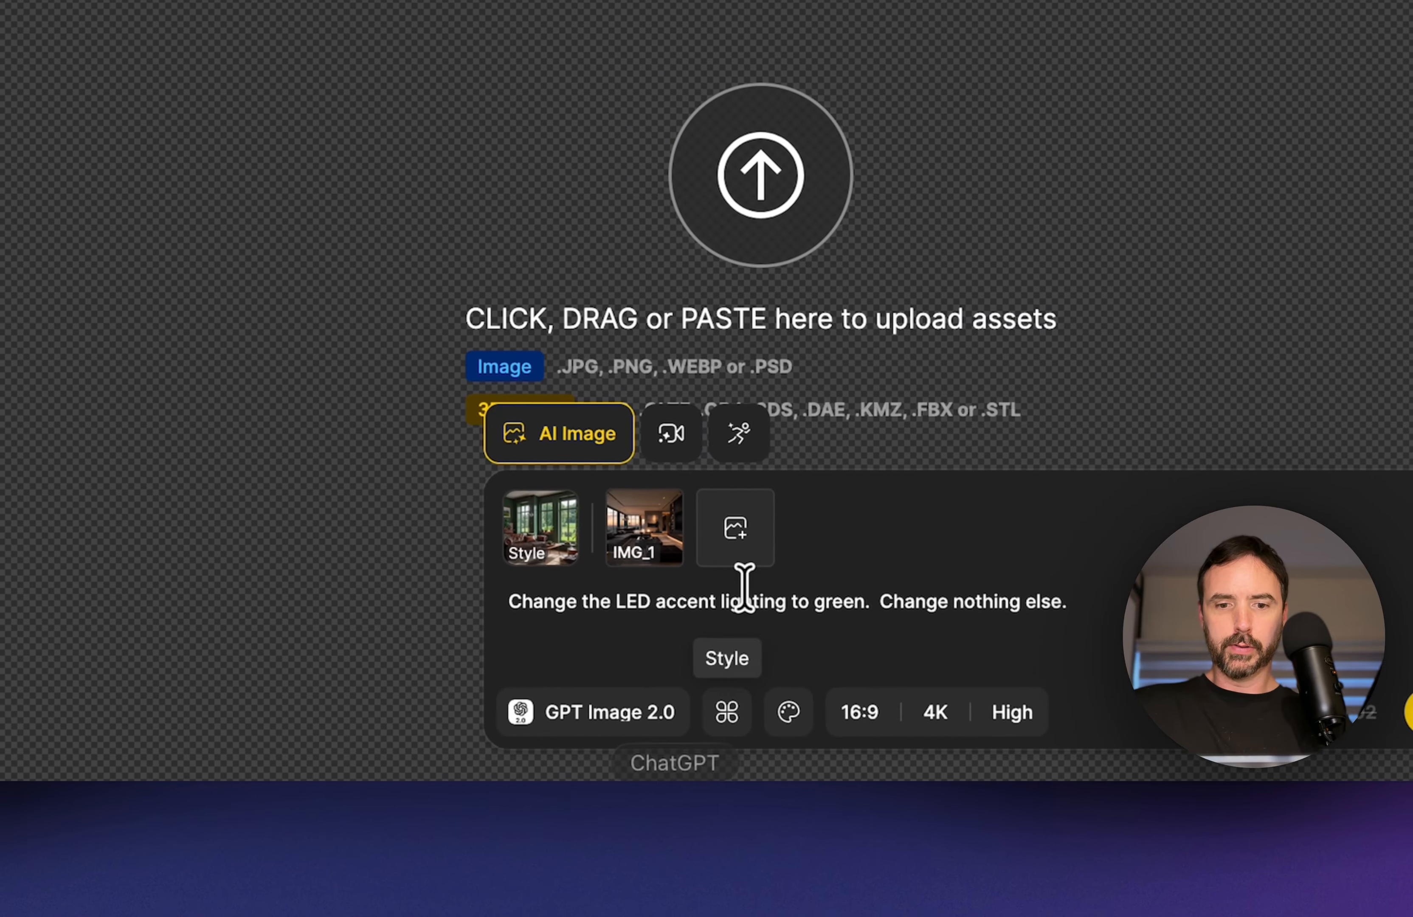
- Remove the penthouse reference image IMG_1 and clear the LED lighting prompt, keeping the Style reference
{"action": "mouse_move", "coordinate": [669, 545]}
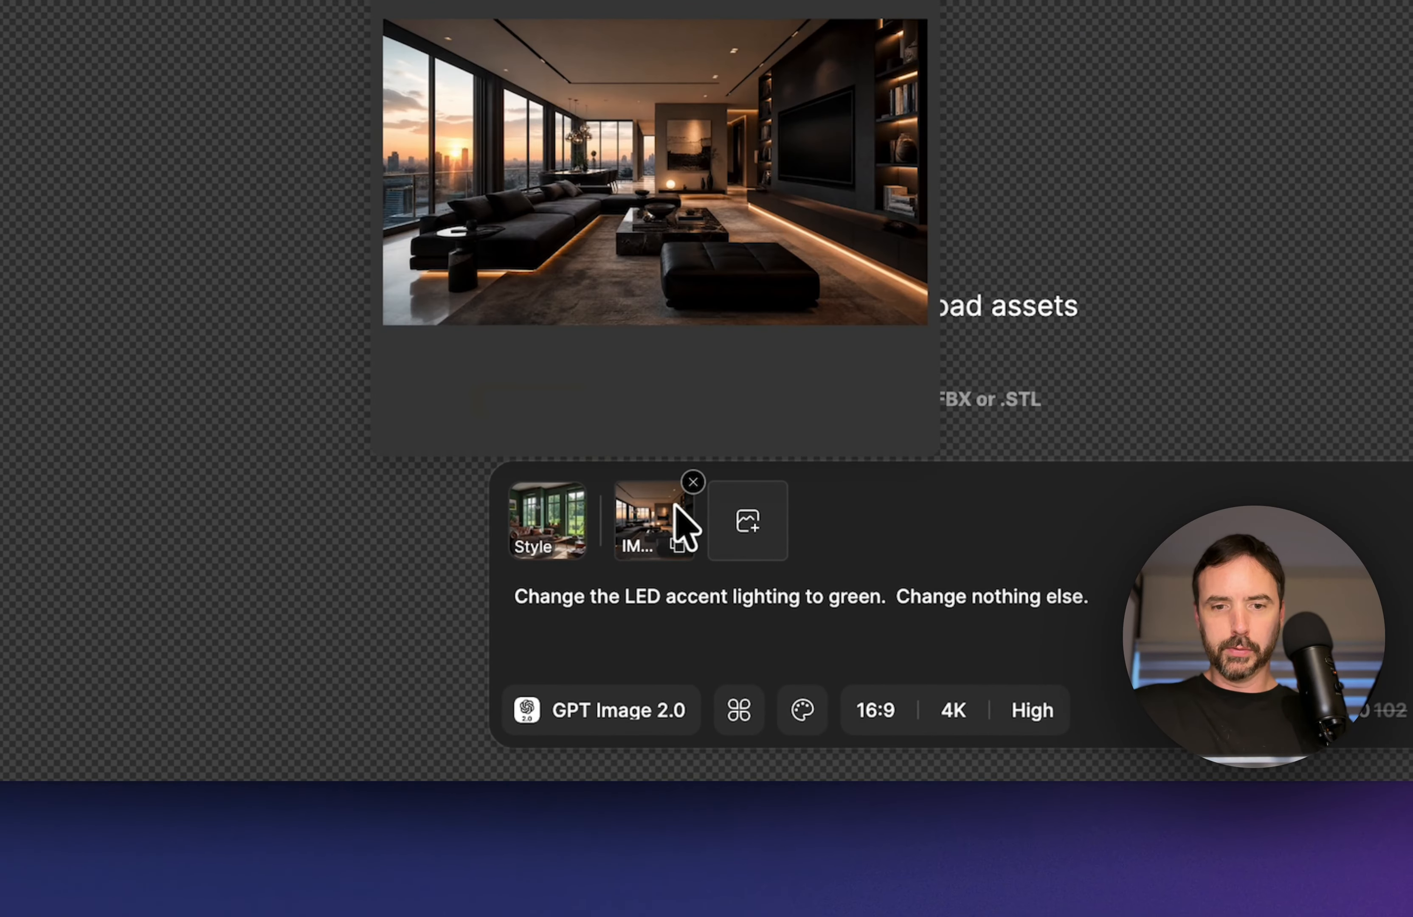
{"action": "left_click", "coordinate": [693, 482]}
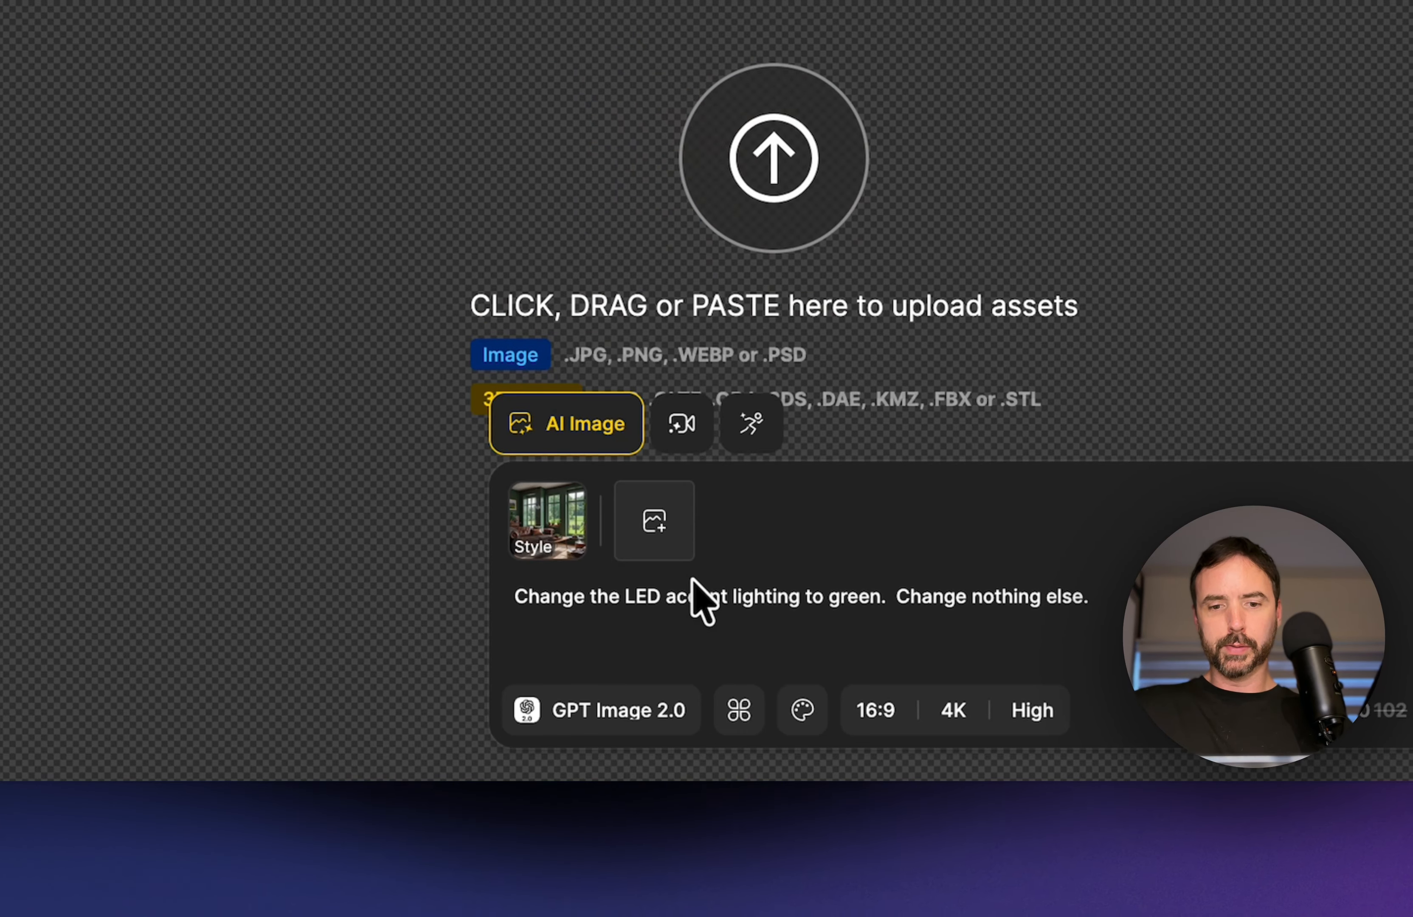
{"action": "triple_click", "coordinate": [735, 607]}
{"action": "key", "text": "BackSpace"}
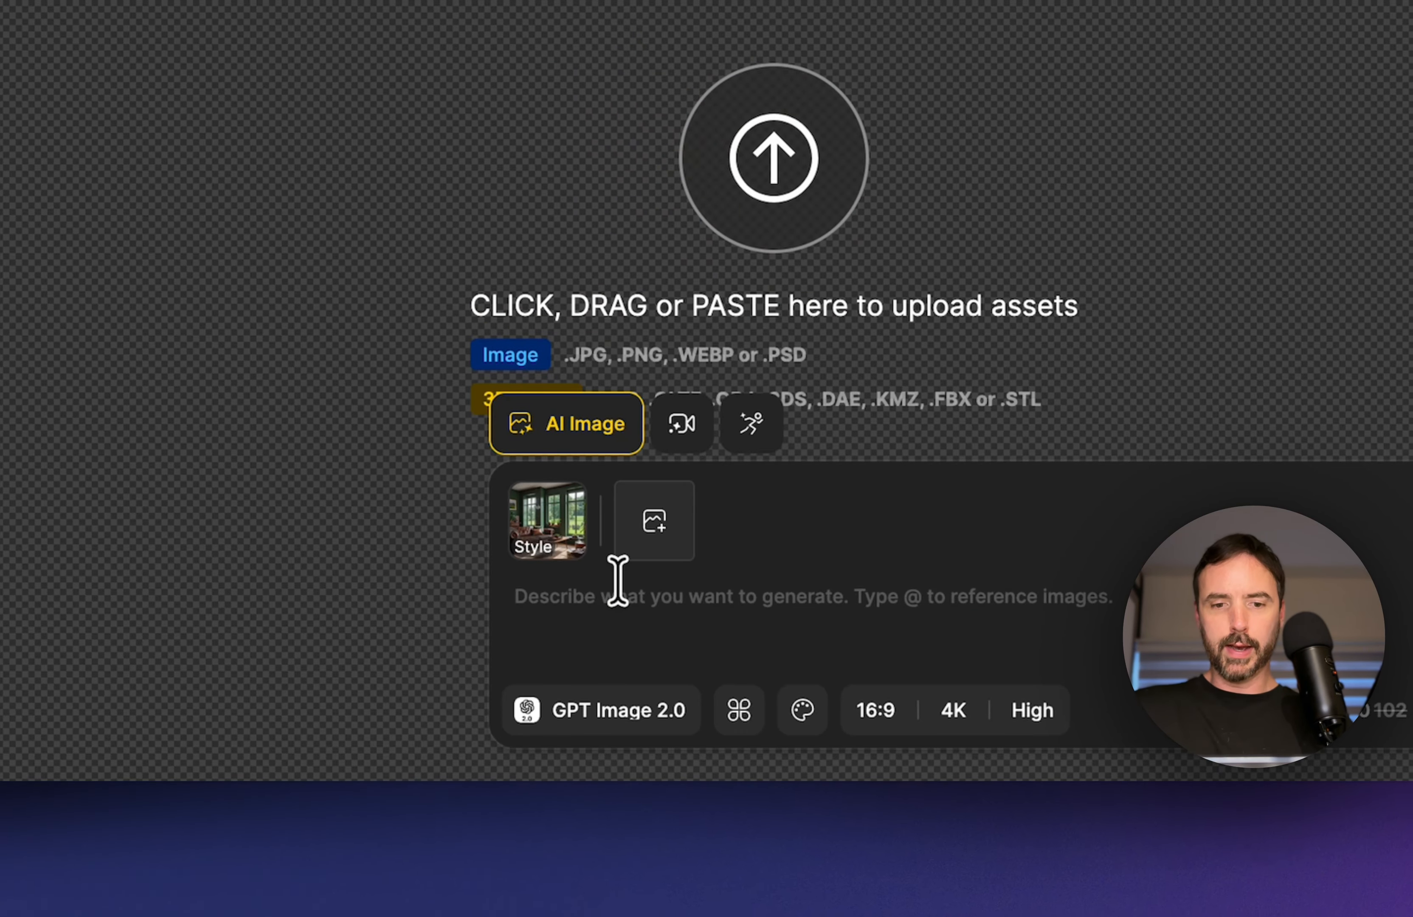
- Attach the apartment photo and generate its transformation into a stylish, decorated, modern apartment with black furniture and extremely expensive finishes, keeping room and layout
{"action": "mouse_move", "coordinate": [539, 515]}
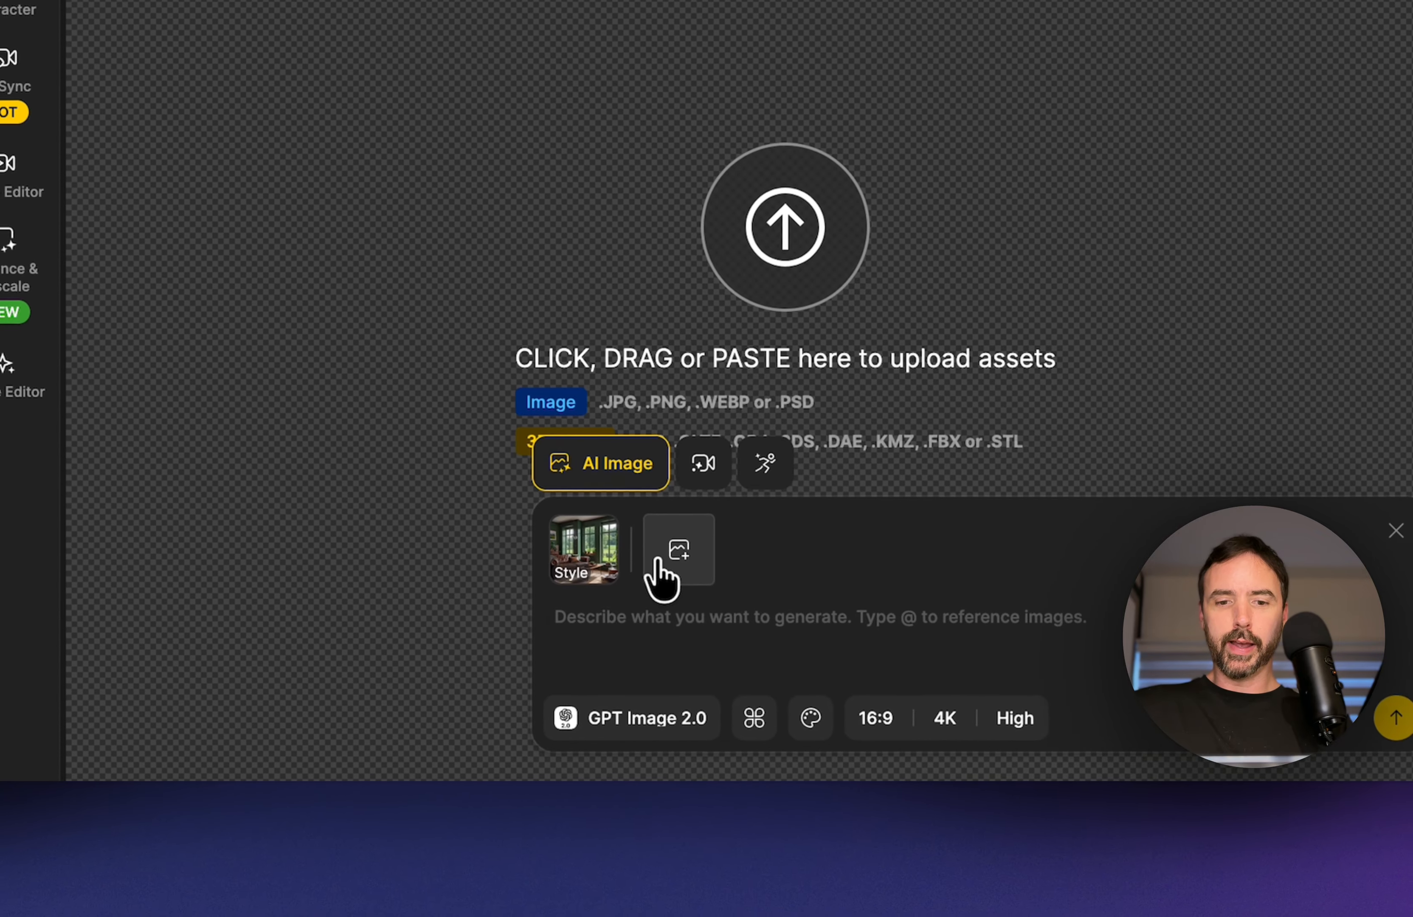
{"action": "left_click", "coordinate": [654, 519]}
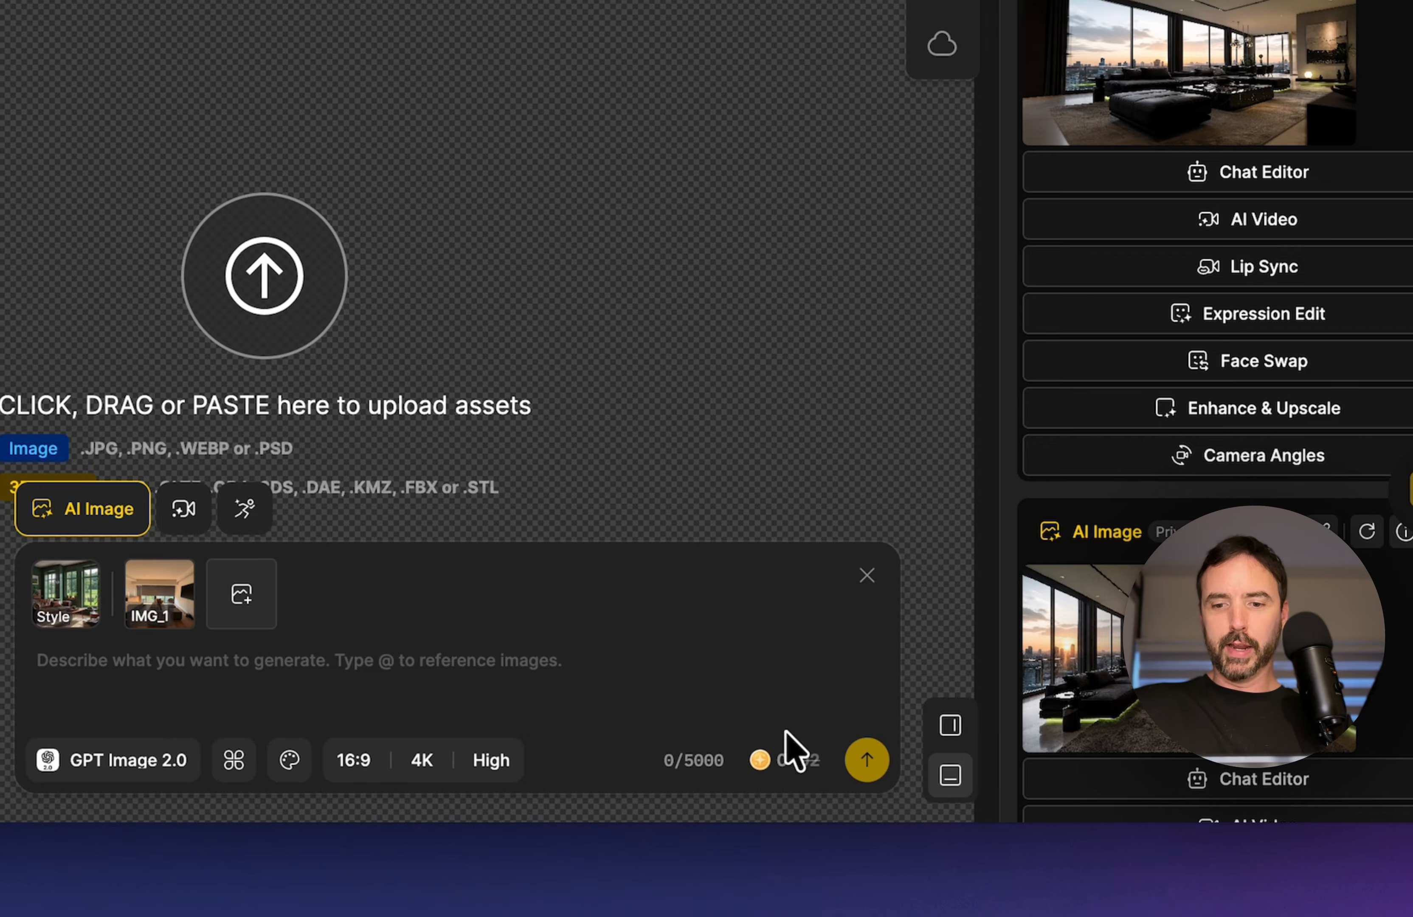
{"action": "left_click", "coordinate": [298, 686]}
{"action": "type", "text": "Transform the attached apartment image into a stylish, decorated, modern apartment with black furniture and extremely expensive finishes. Keep the room and layout in tact."}
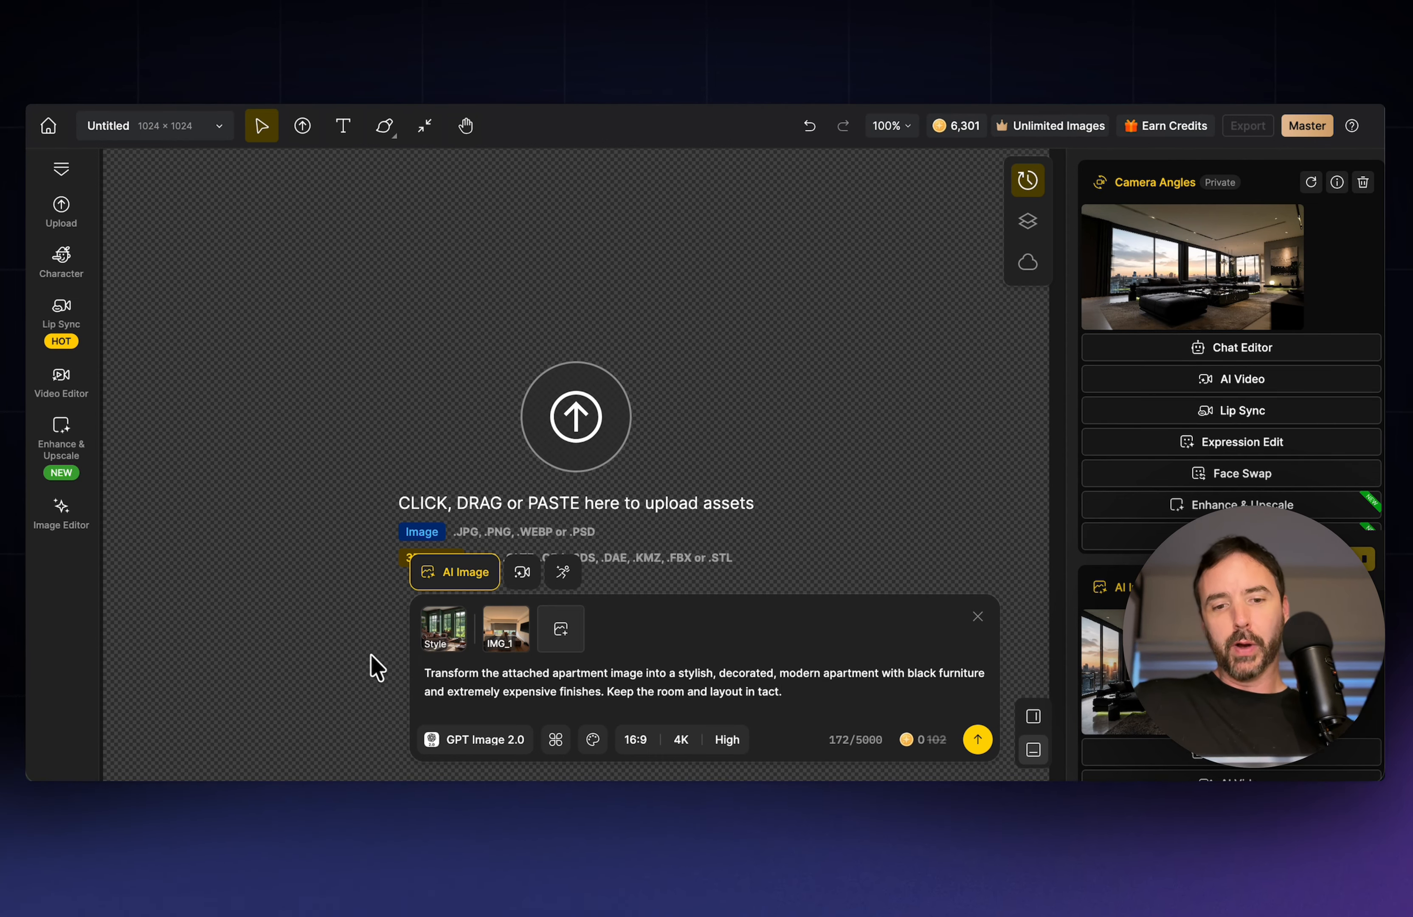
{"action": "left_click", "coordinate": [804, 691]}
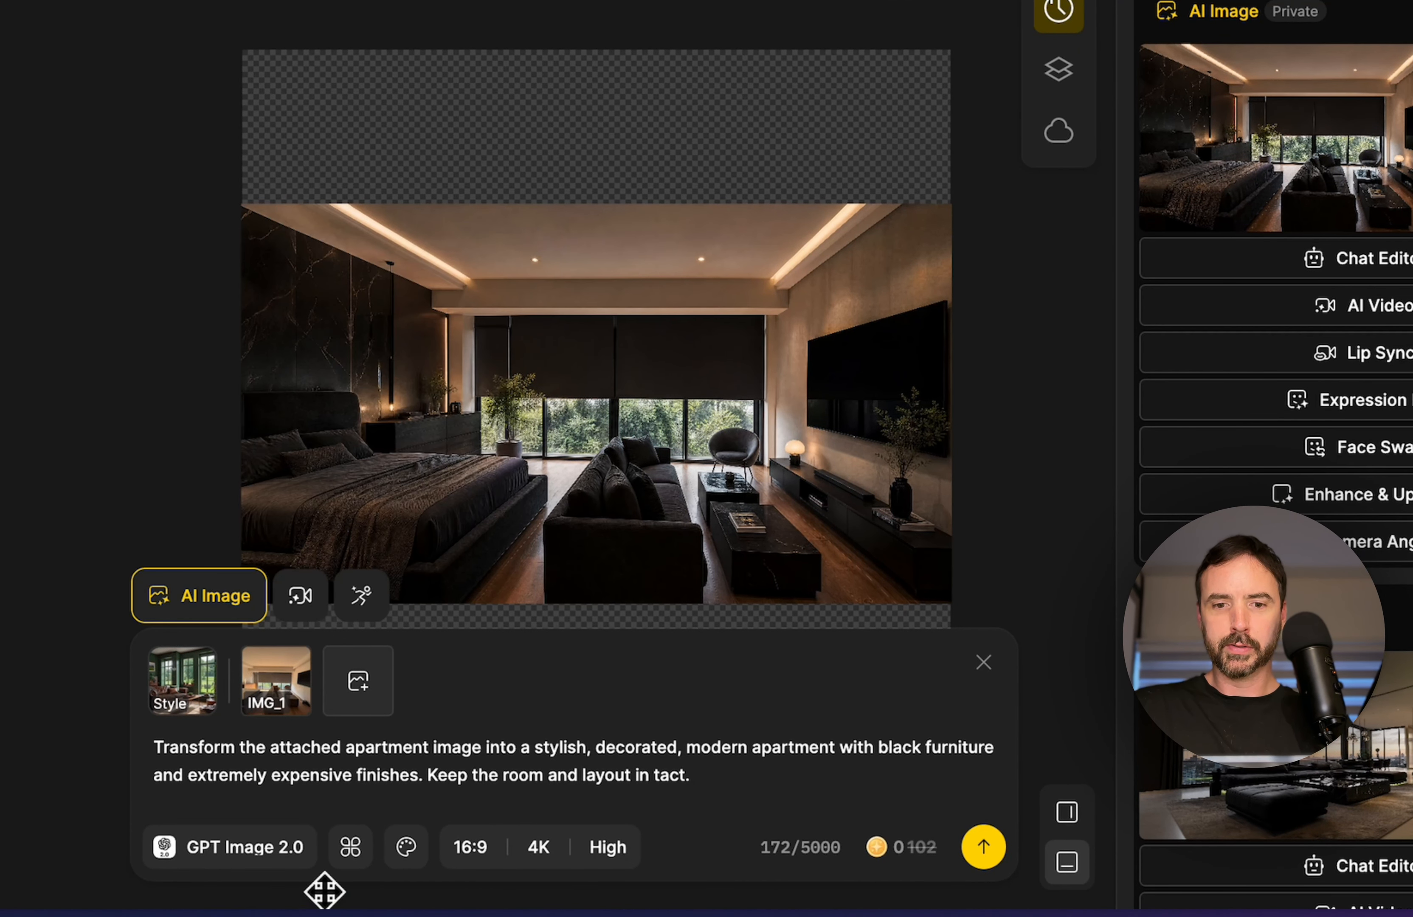
{"action": "mouse_move", "coordinate": [263, 688]}
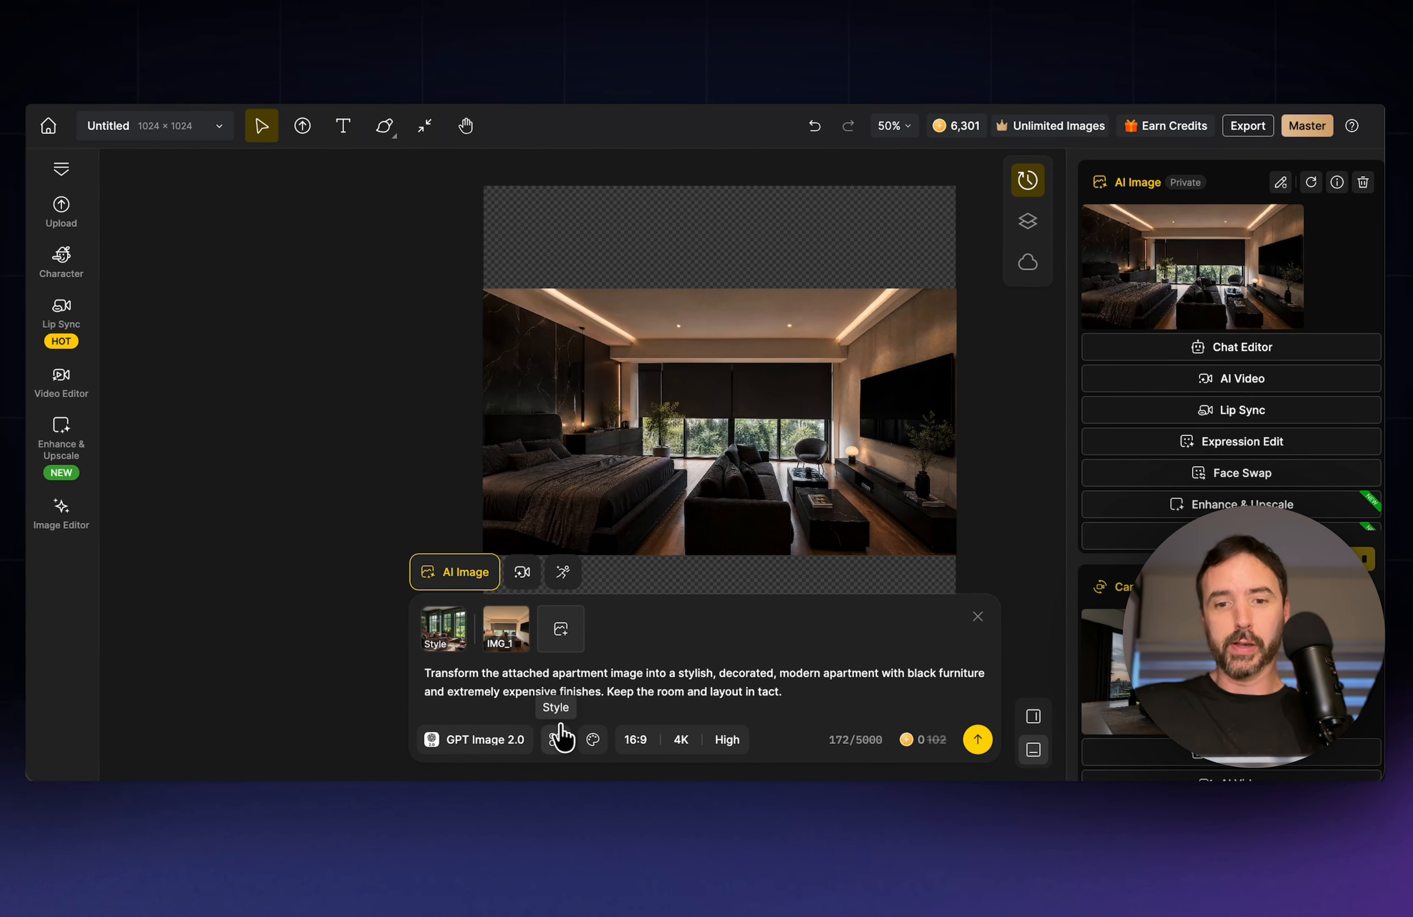
{"action": "mouse_move", "coordinate": [505, 643]}
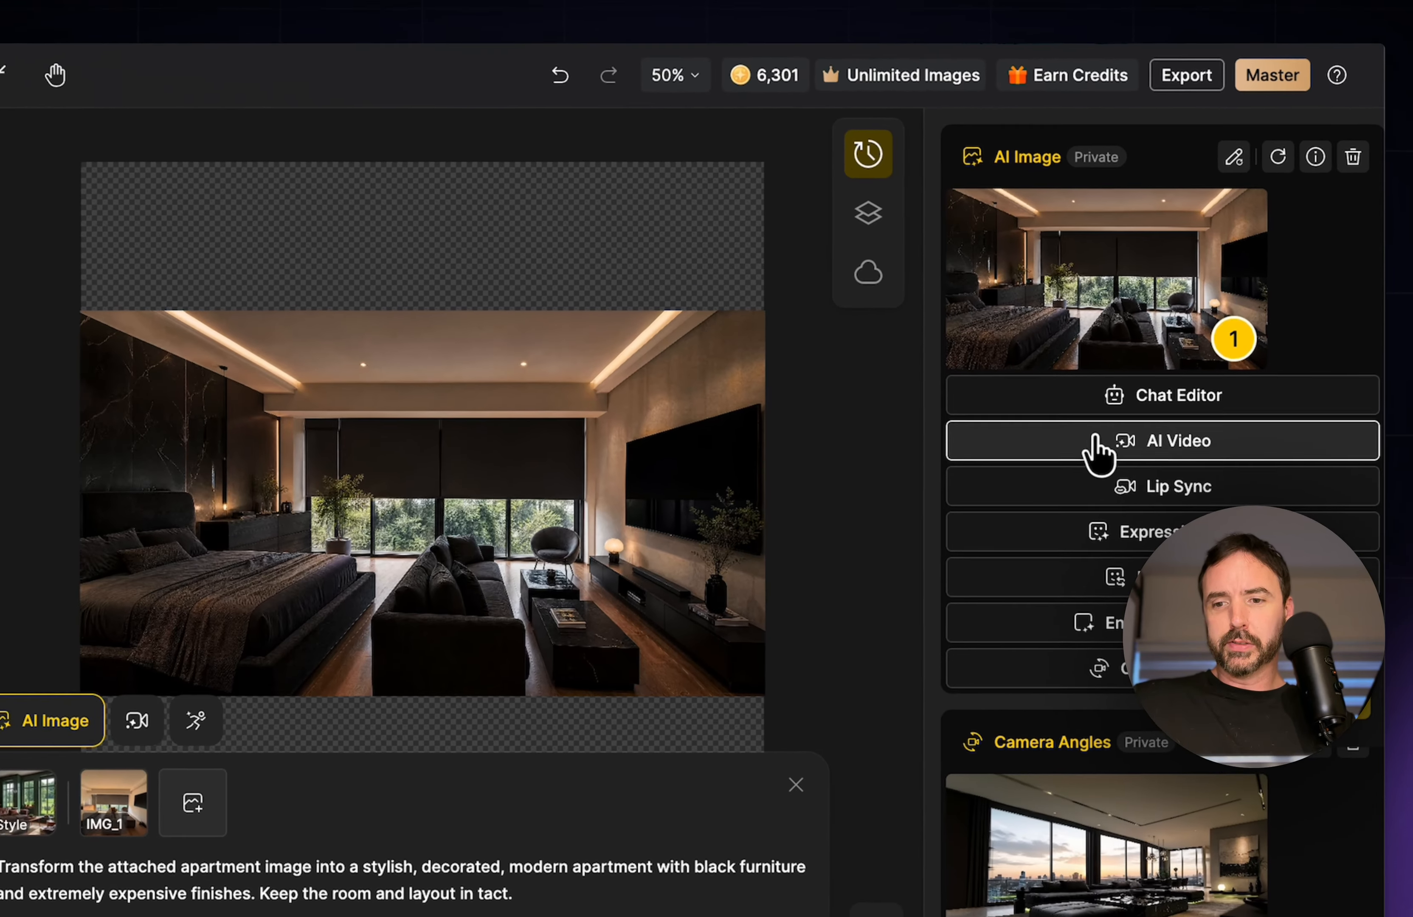
- Start an AI video from the redesigned apartment image and copy in the Notes prompt beginning "The camera slowly shows the view of the penthouse"
{"action": "left_click", "coordinate": [1182, 378]}
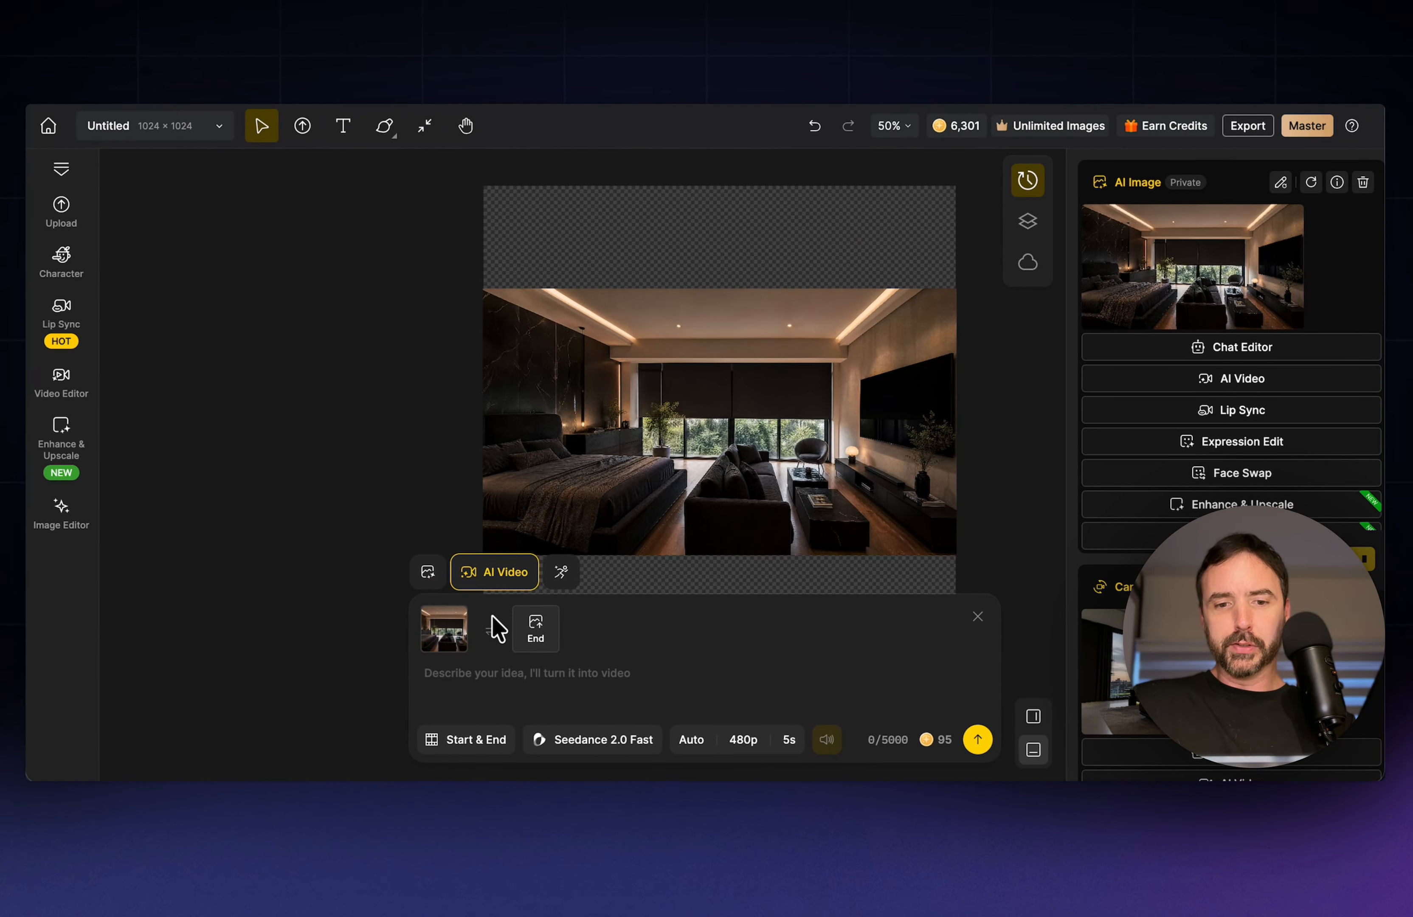
{"action": "left_click", "coordinate": [502, 697]}
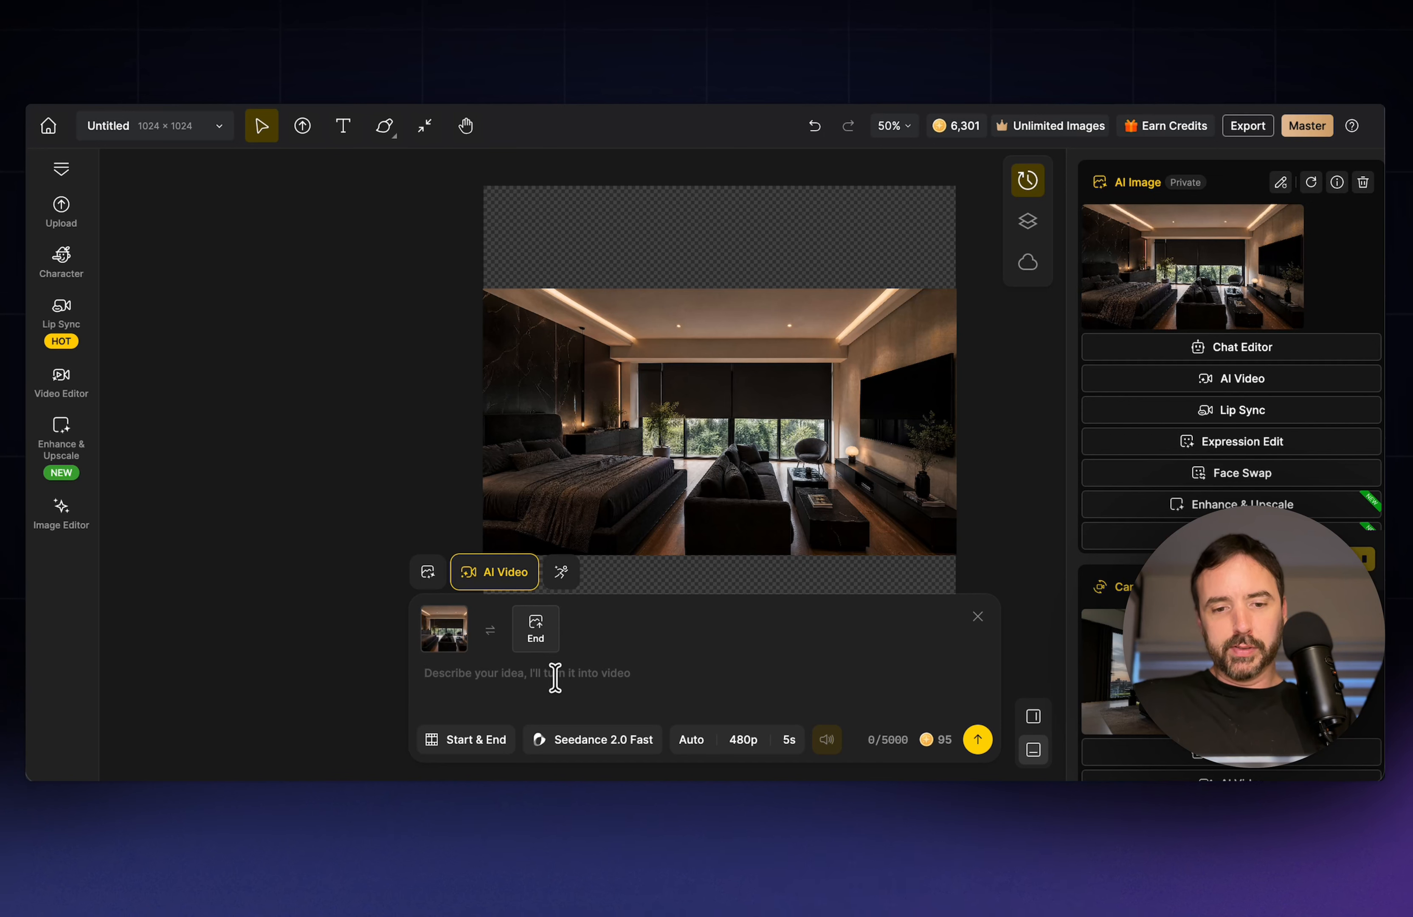
{"action": "key", "text": "super+Tab"}
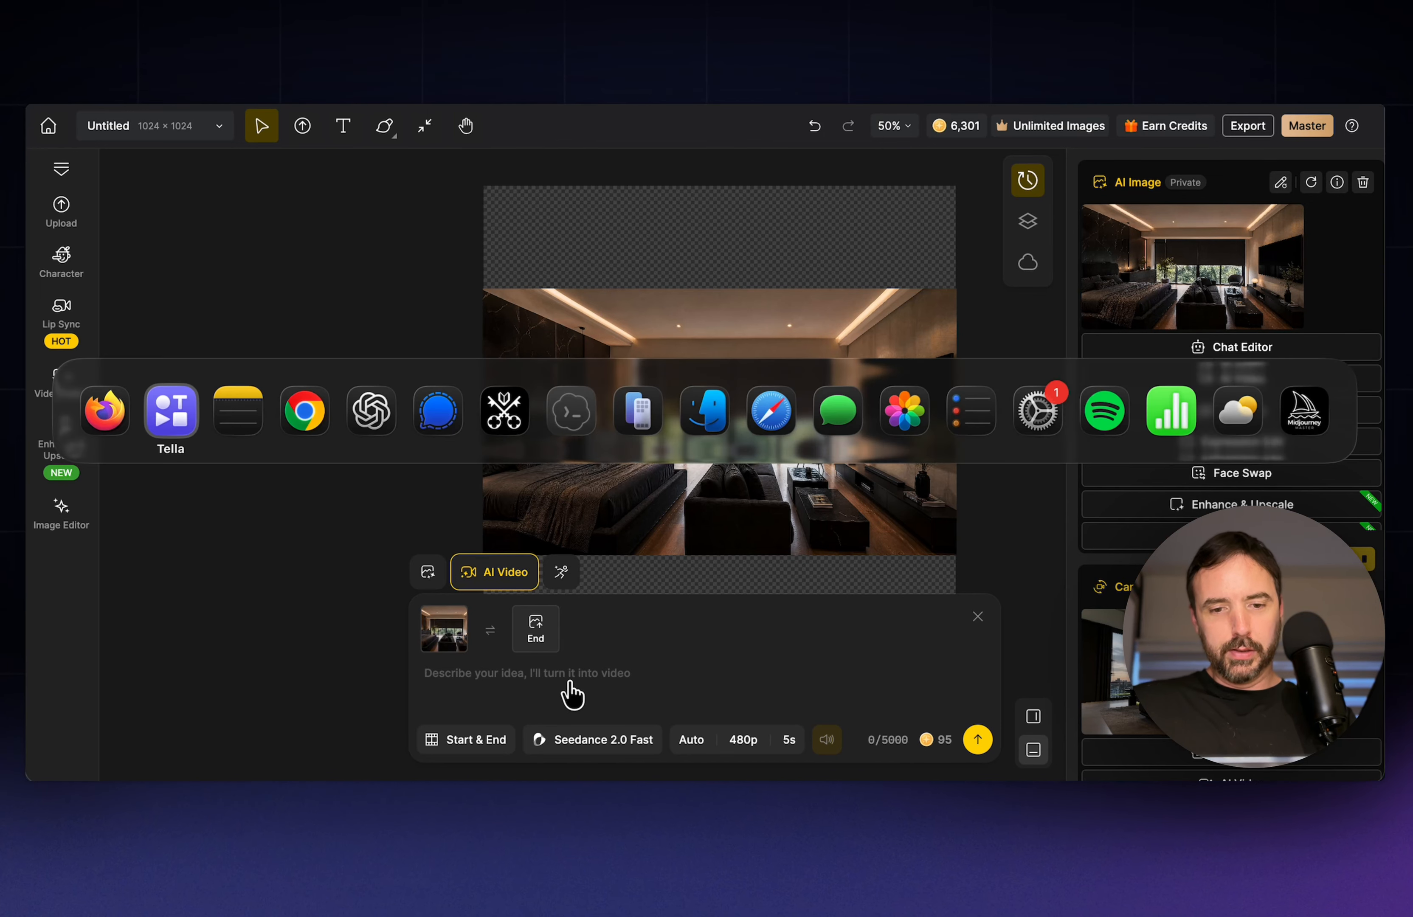
{"action": "key", "text": "super+Tab"}
{"action": "key", "text": "super+Tab"}
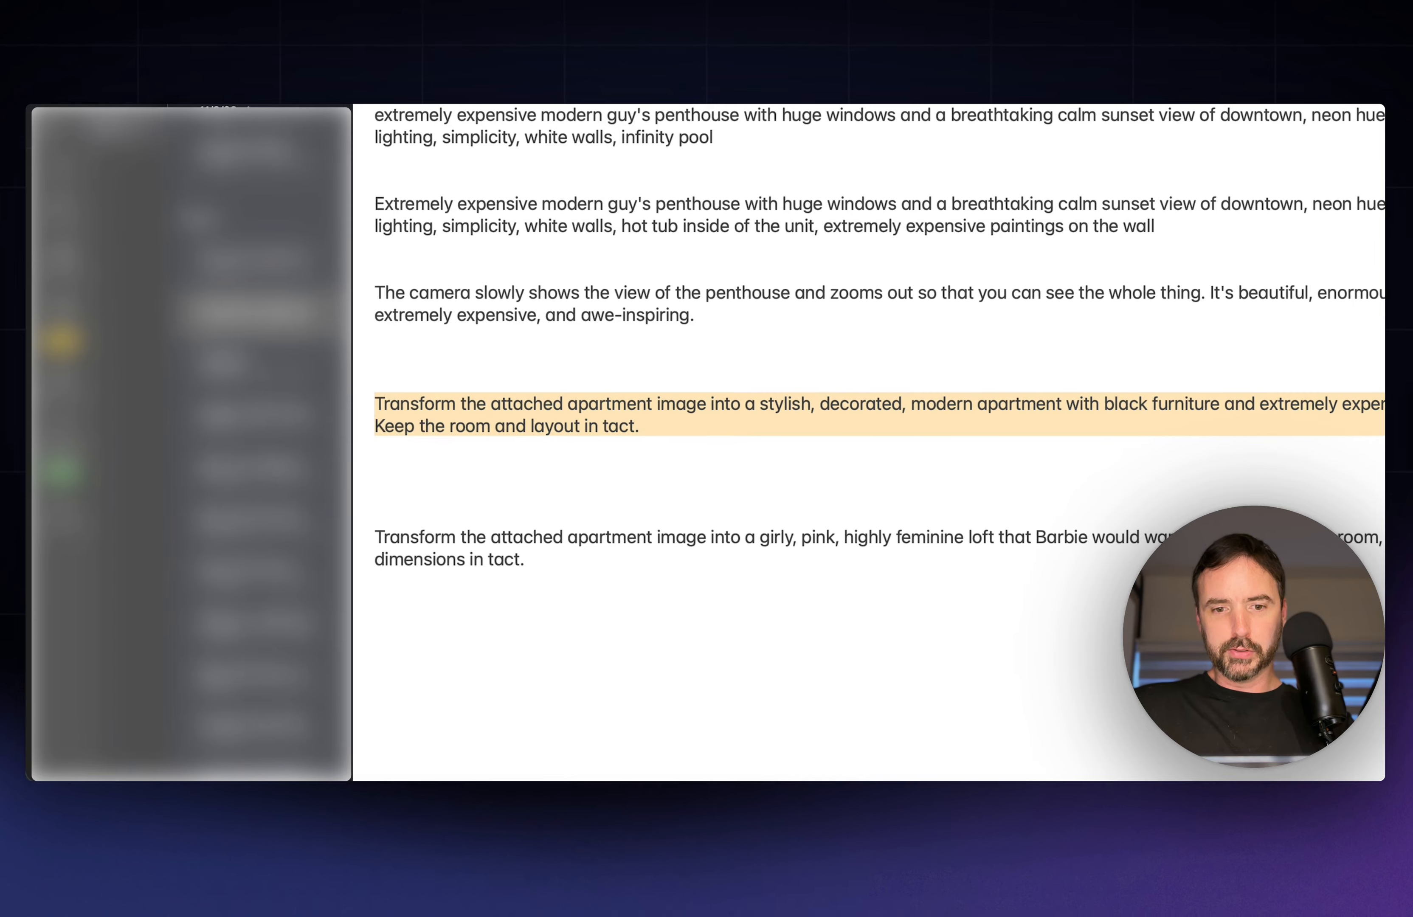
{"action": "key", "text": "super+Tab"}
{"action": "type", "text": "The camera slowly shows the view of the penthouse and zooms out so that you can see the whole thing. It's beautiful, enormous, and extremely expensive, and awe-inspiring."}
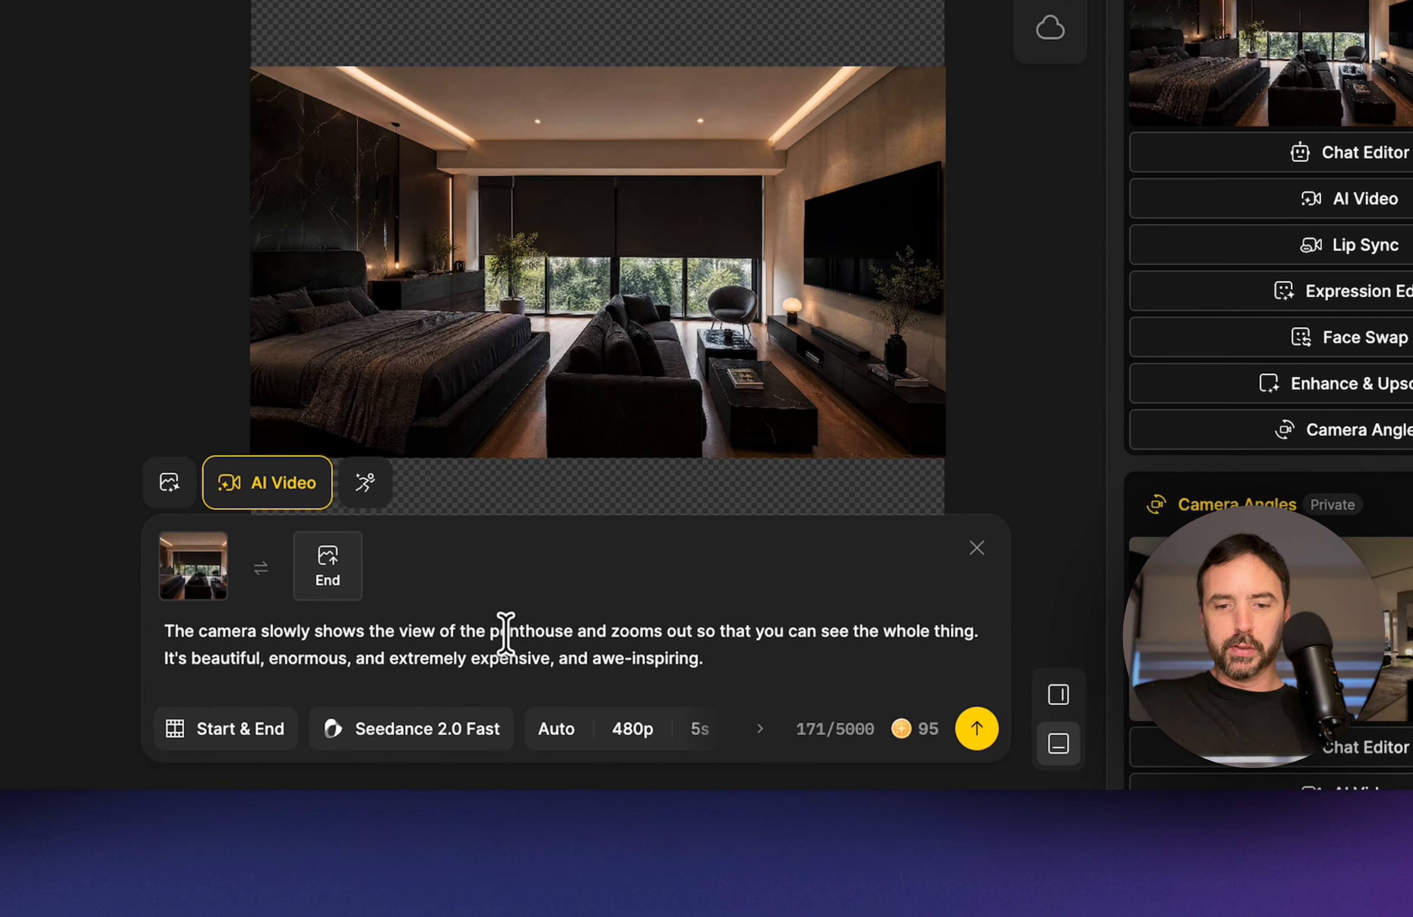
- In the video prompt, replace "penthouse" with "apartment" and remove the word "enormous" with its comma
{"action": "double_click", "coordinate": [638, 668]}
{"action": "type", "text": "apartment"}
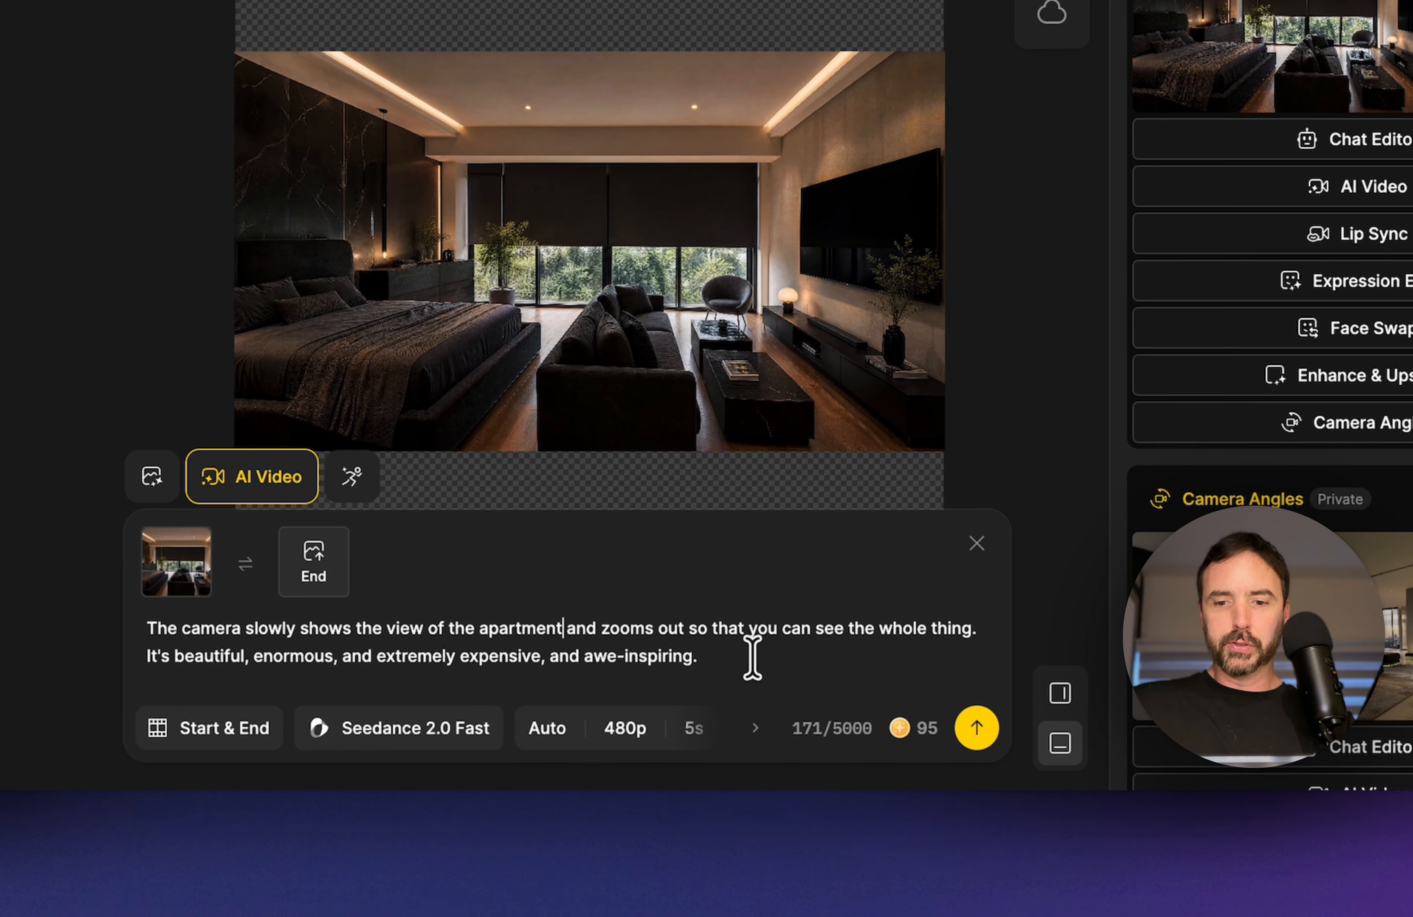
{"action": "left_click", "coordinate": [752, 657]}
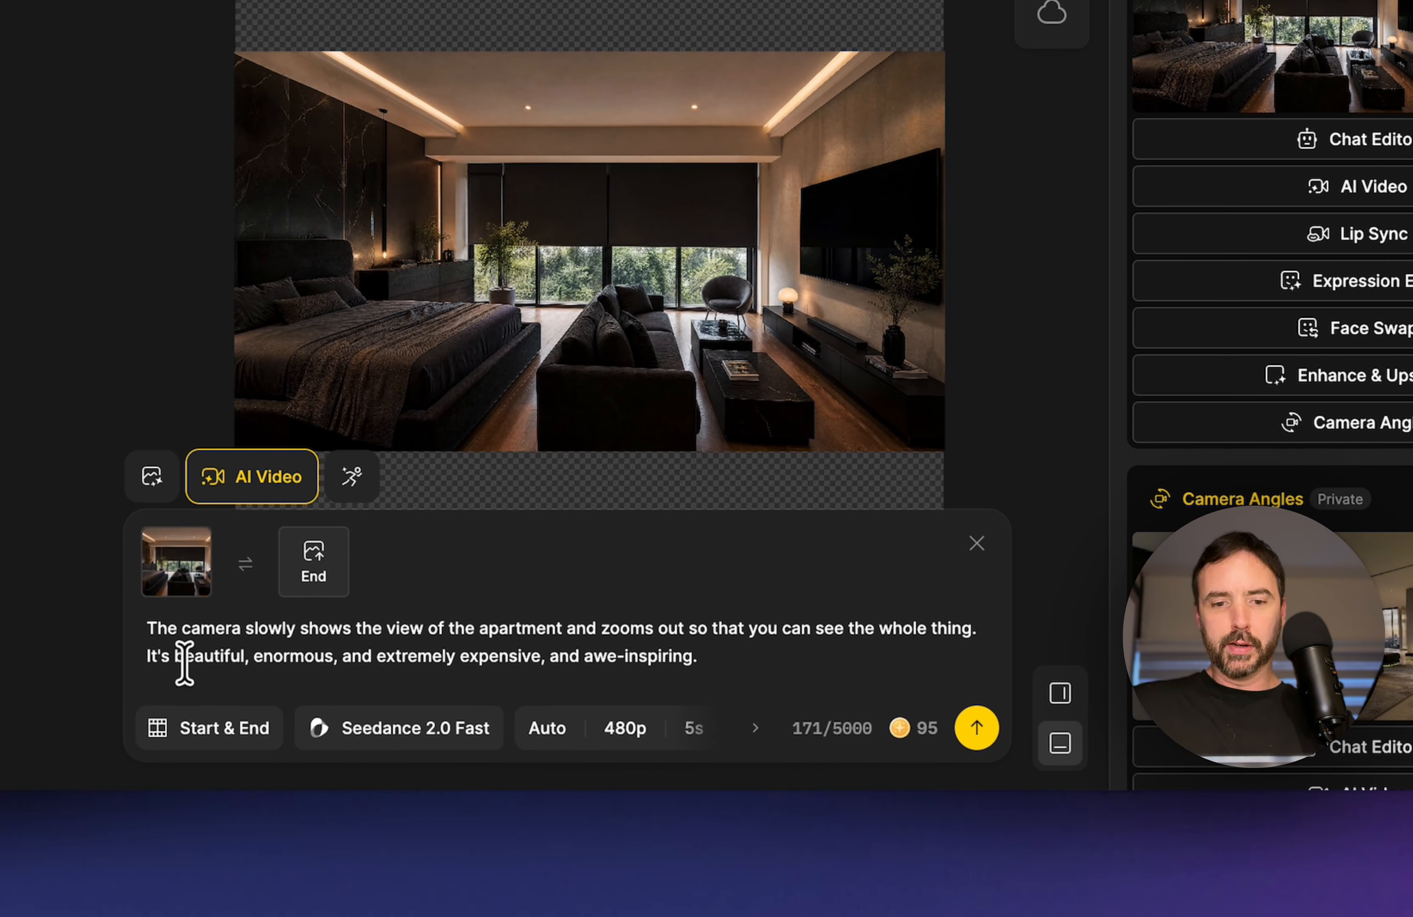
{"action": "left_click_drag", "start_coordinate": [768, 652], "coordinate": [341, 652]}
{"action": "left_click", "coordinate": [342, 656]}
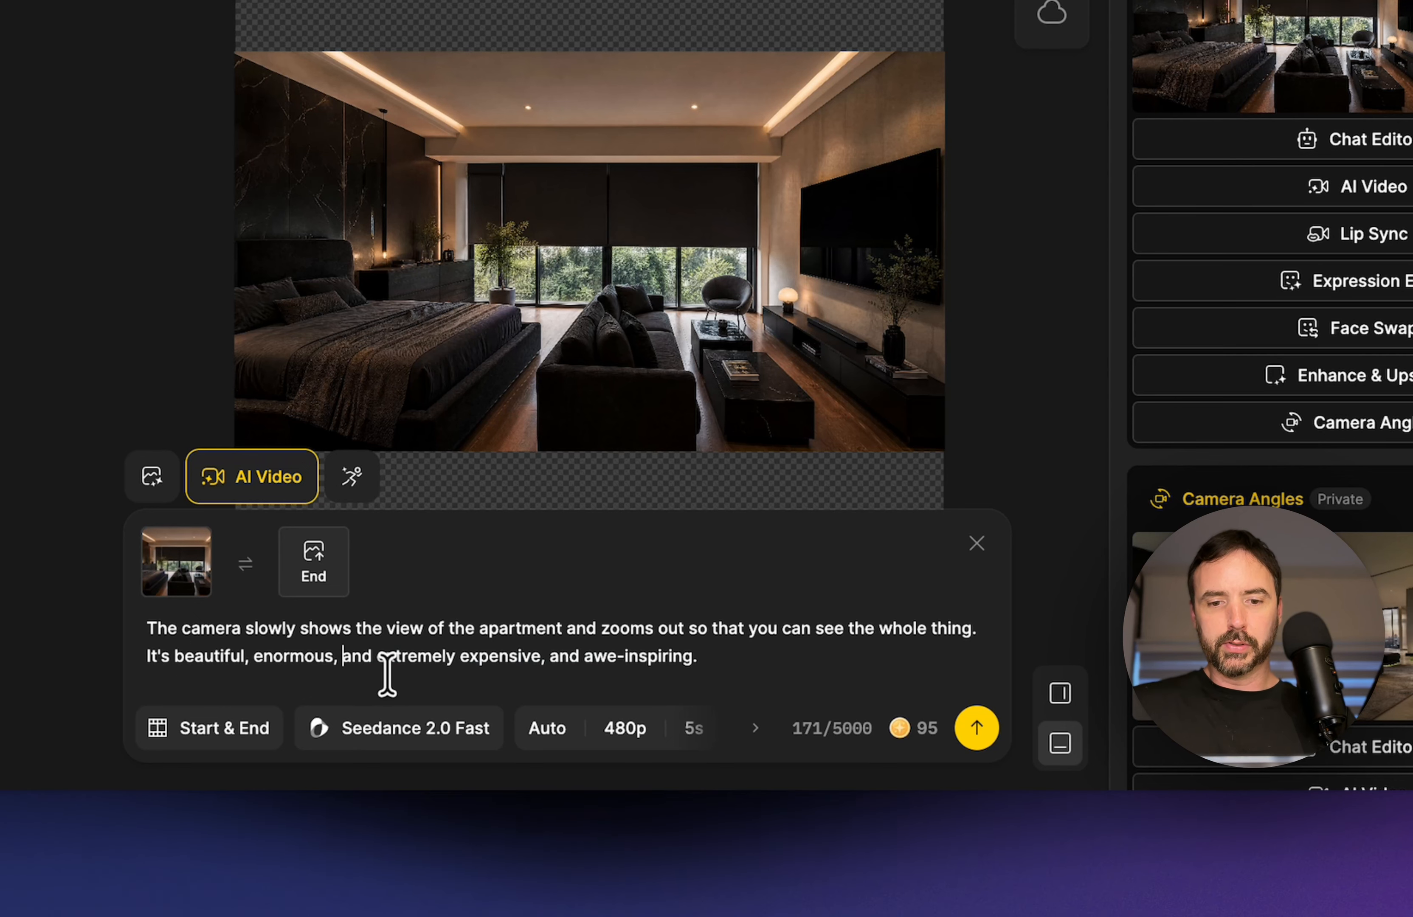
{"action": "key", "text": "BackSpace"}
{"action": "key", "text": "BackSpace"}
{"action": "key", "text": "BackSpace"}
{"action": "key", "text": "BackSpace"}
{"action": "key", "text": "BackSpace"}
{"action": "key", "text": "BackSpace"}
{"action": "key", "text": "BackSpace"}
{"action": "key", "text": "BackSpace"}
{"action": "key", "text": "BackSpace"}
{"action": "key", "text": "BackSpace"}
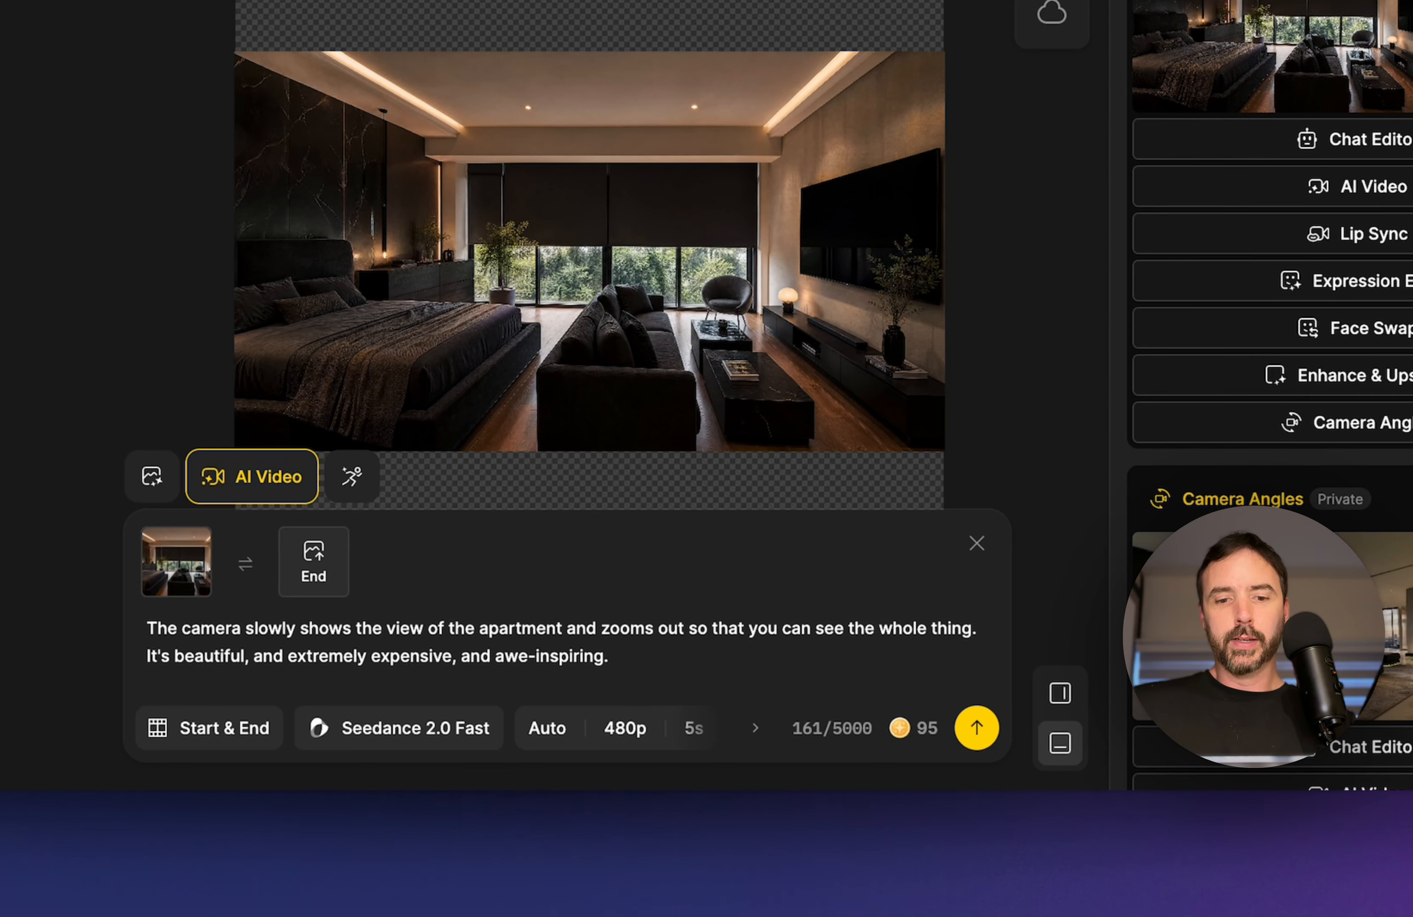
- Remove the comma after "beautiful" and add that the video should feel like a professional clip a real estate company or interior designer would present to a client
{"action": "left_click", "coordinate": [222, 656]}
{"action": "key", "text": "BackSpace"}
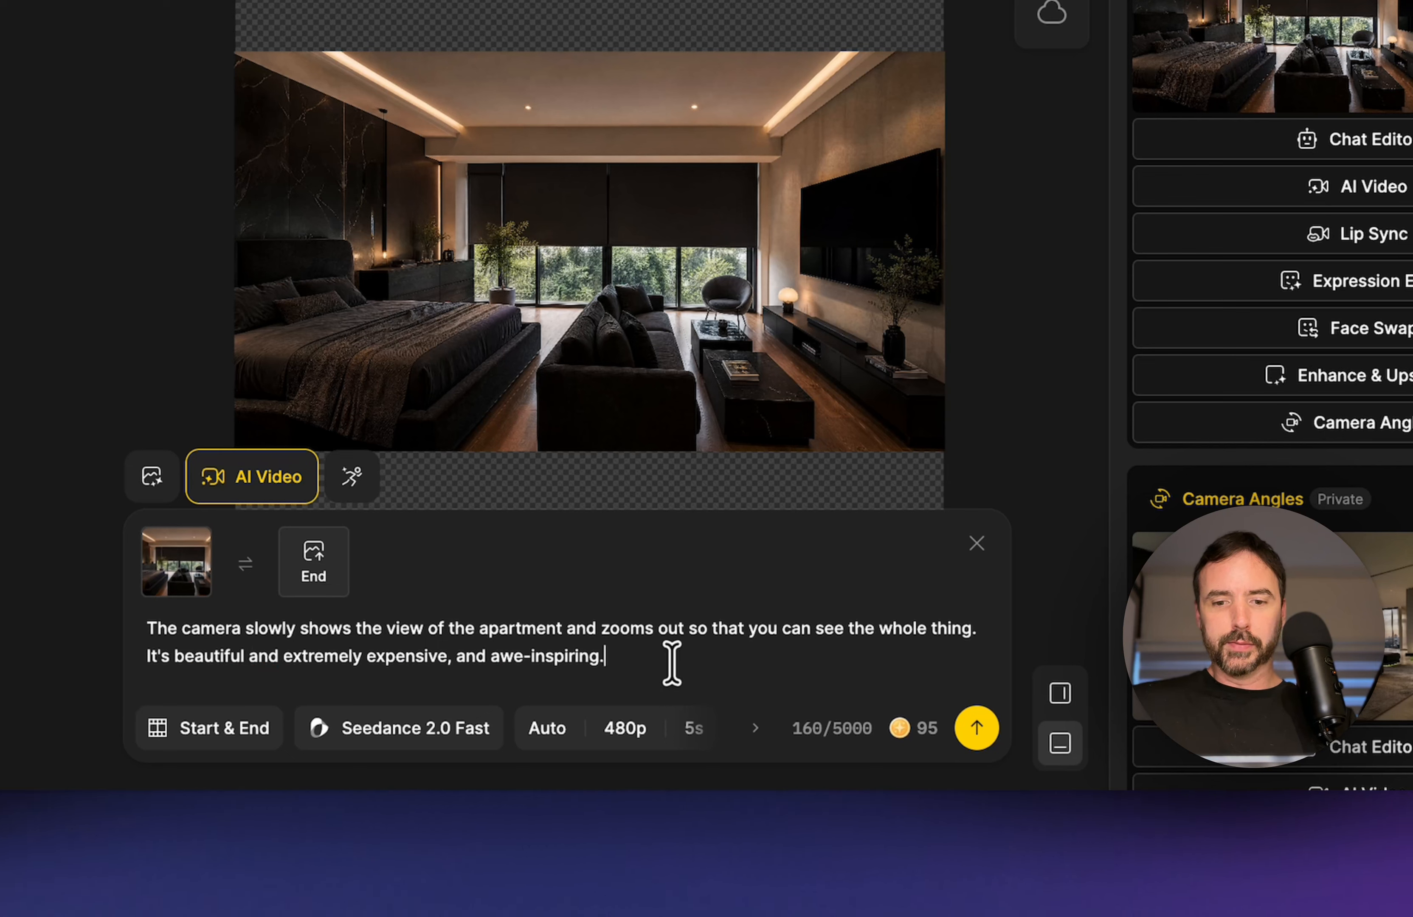
{"action": "type", "text": "The c"}
{"action": "type", "text": "is video should b"}
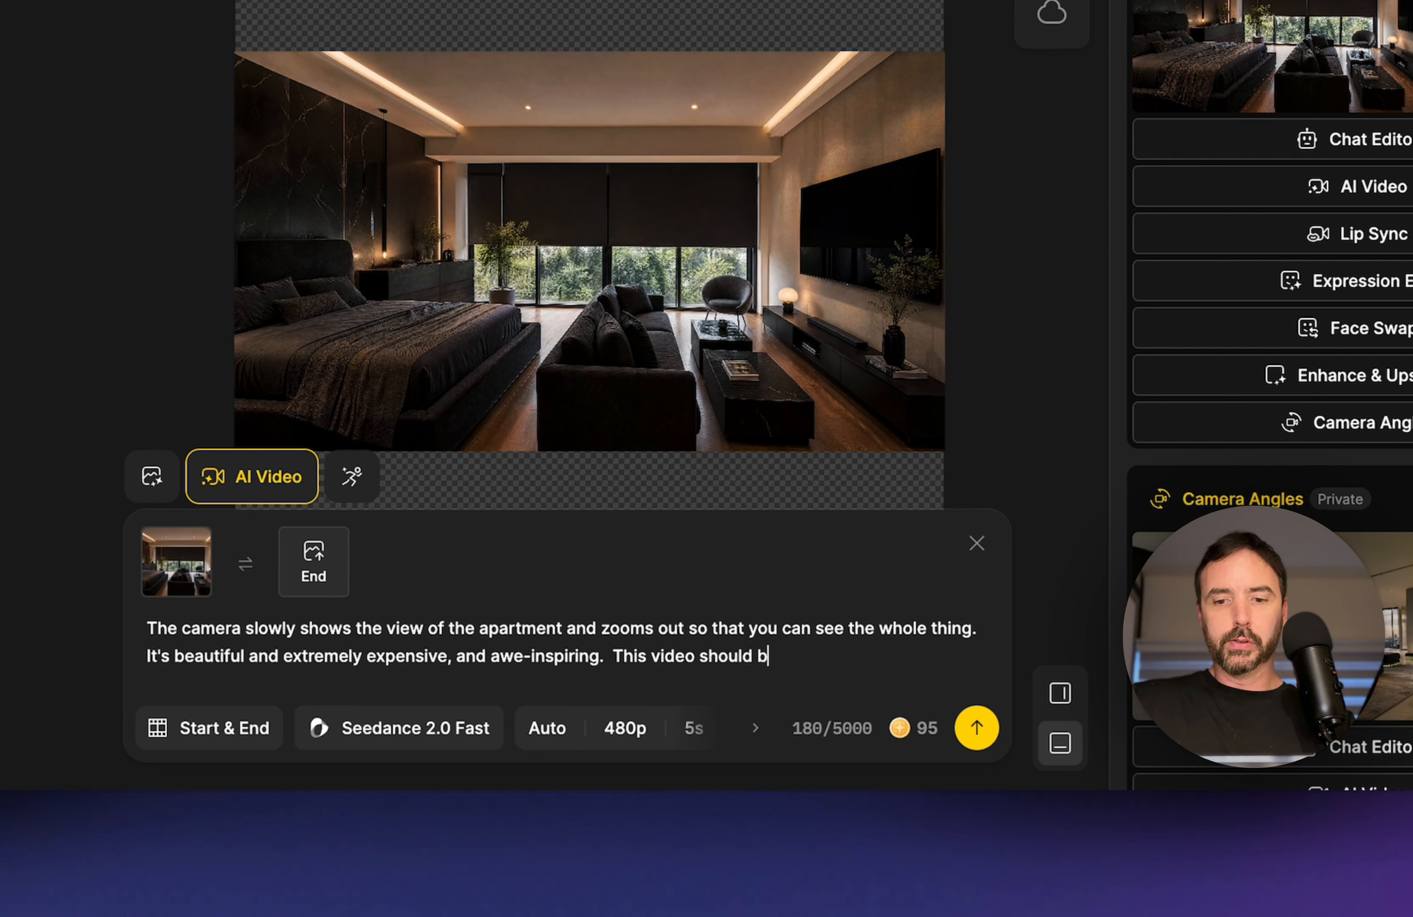
{"action": "key", "text": "BackSpace"}
{"action": "type", "text": "feel like. aprof"}
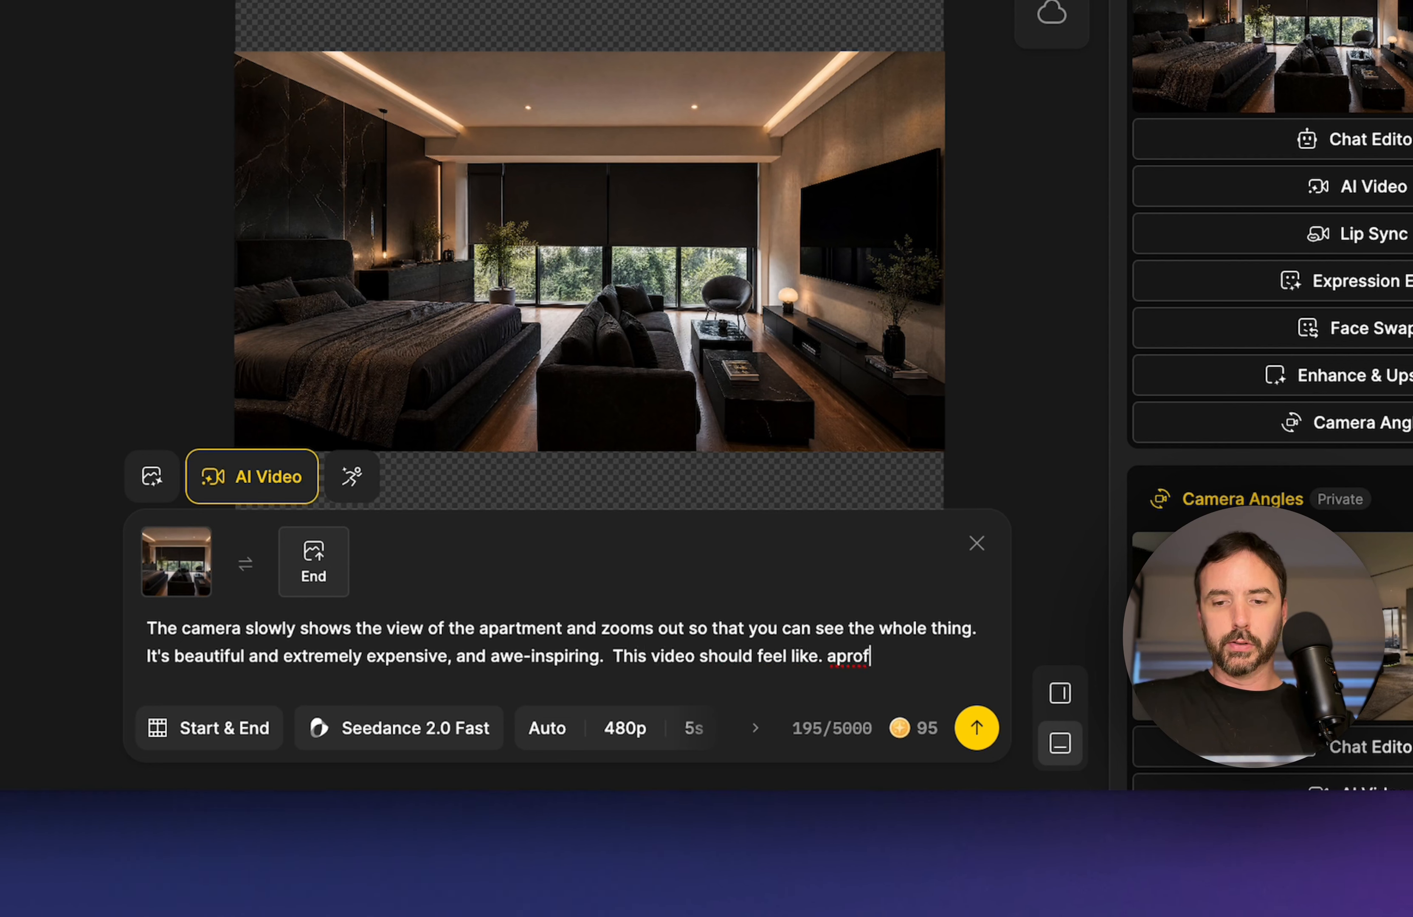
{"action": "key", "text": "BackSpace"}
{"action": "key", "text": "BackSpace"}
{"action": "key", "text": "BackSpace"}
{"action": "type", "text": "a professional clip that a real estate company or interior designer would present to"}
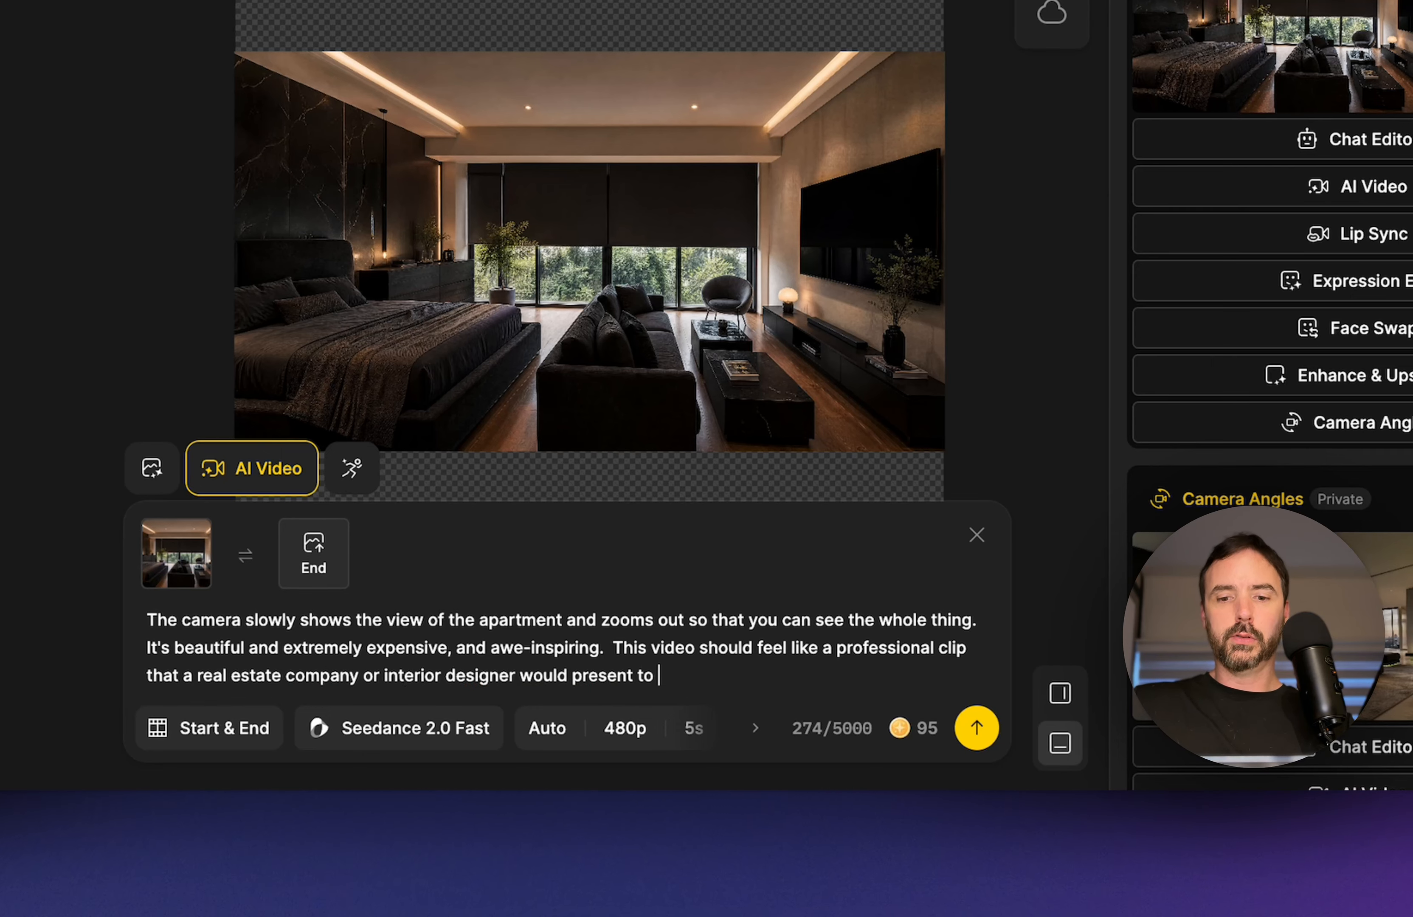
{"action": "type", "text": "client."}
- Set the video quality to 720p
{"action": "left_click", "coordinate": [622, 731]}
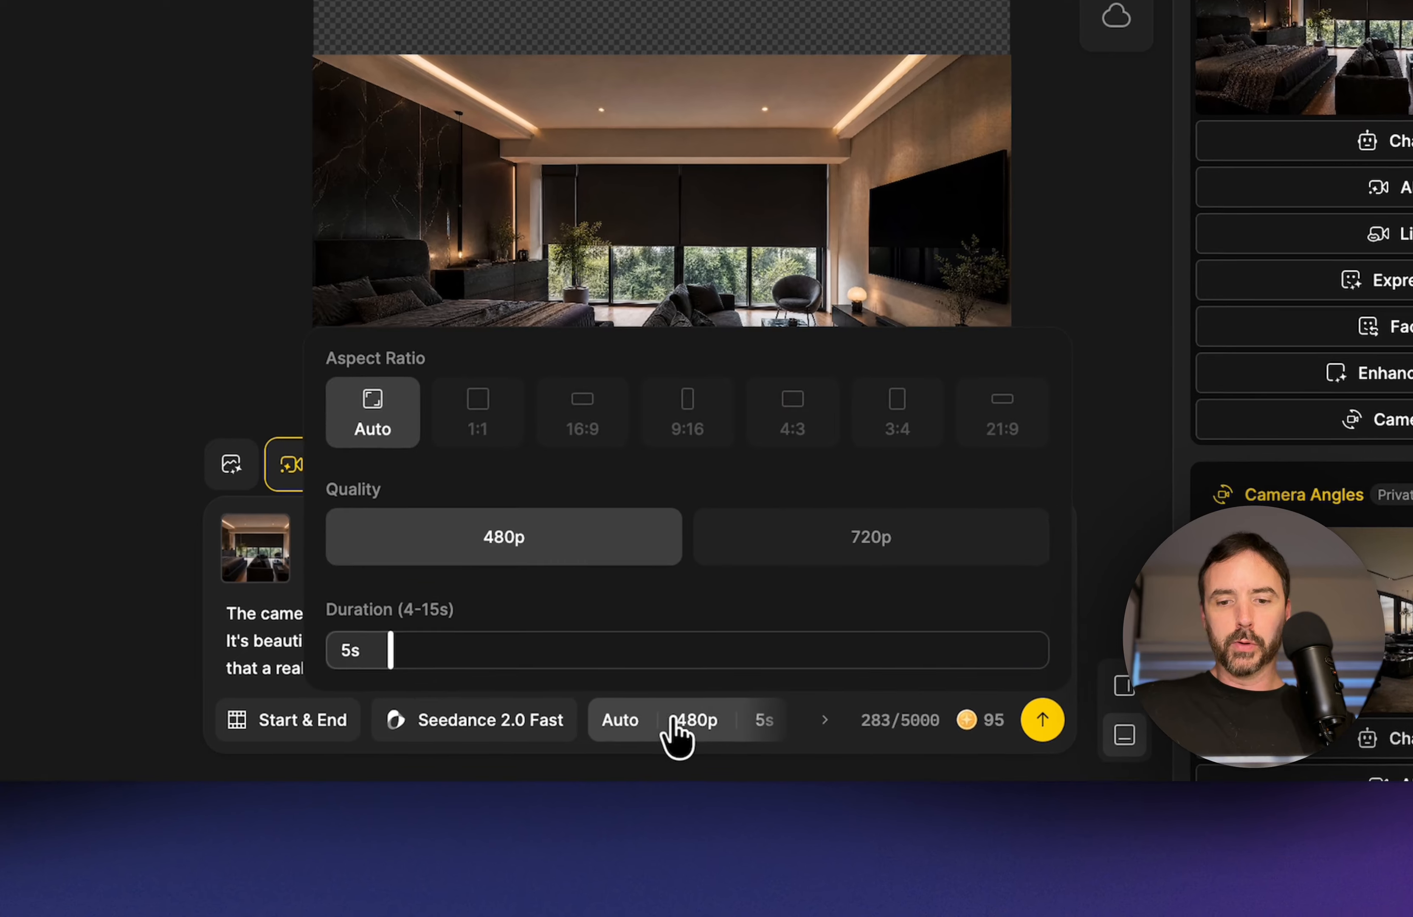
{"action": "left_click", "coordinate": [848, 551]}
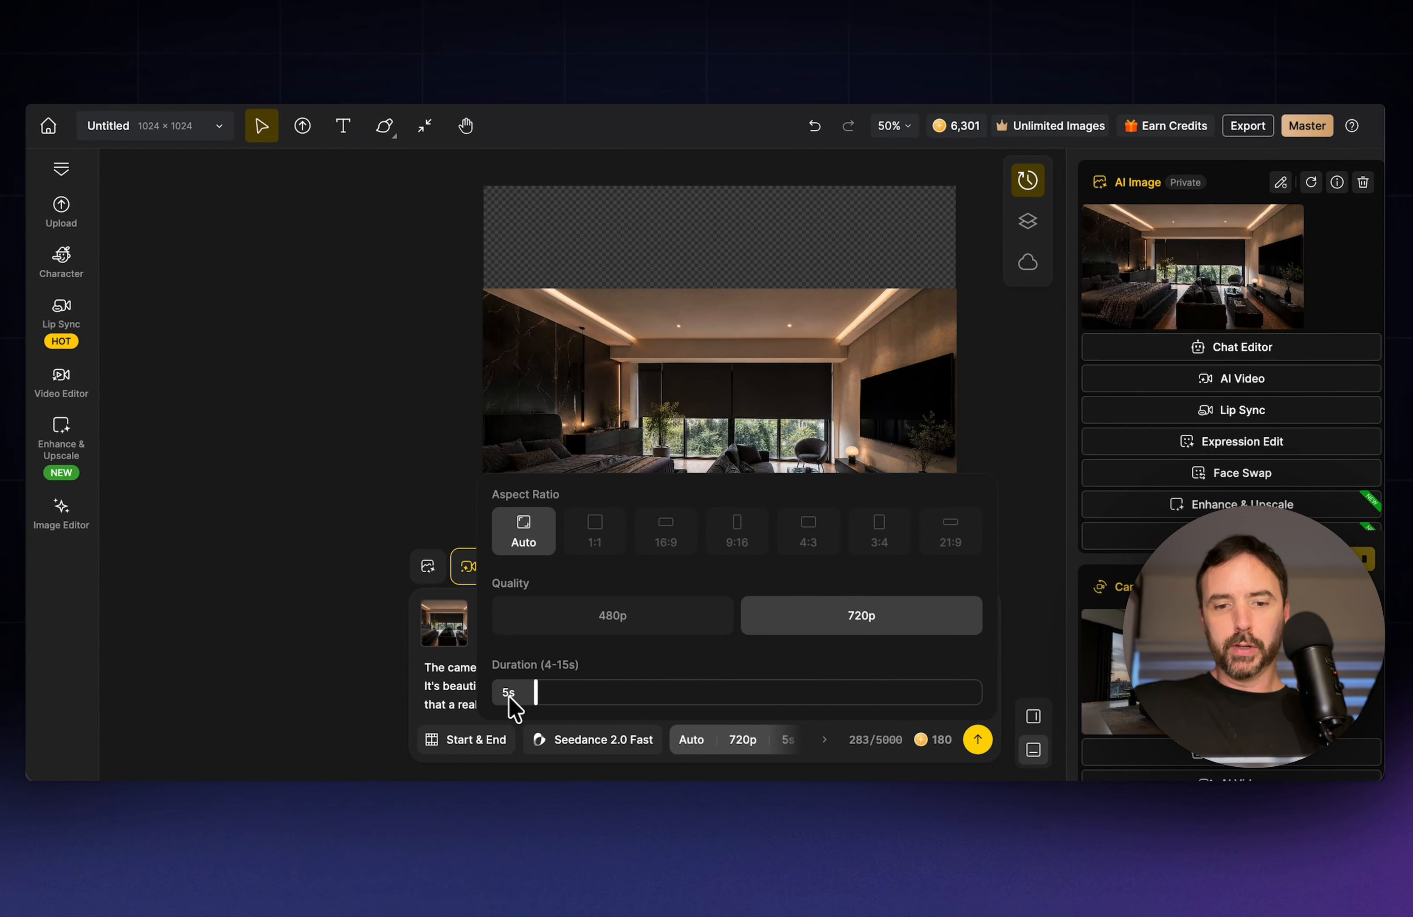
{"action": "left_click", "coordinate": [436, 680]}
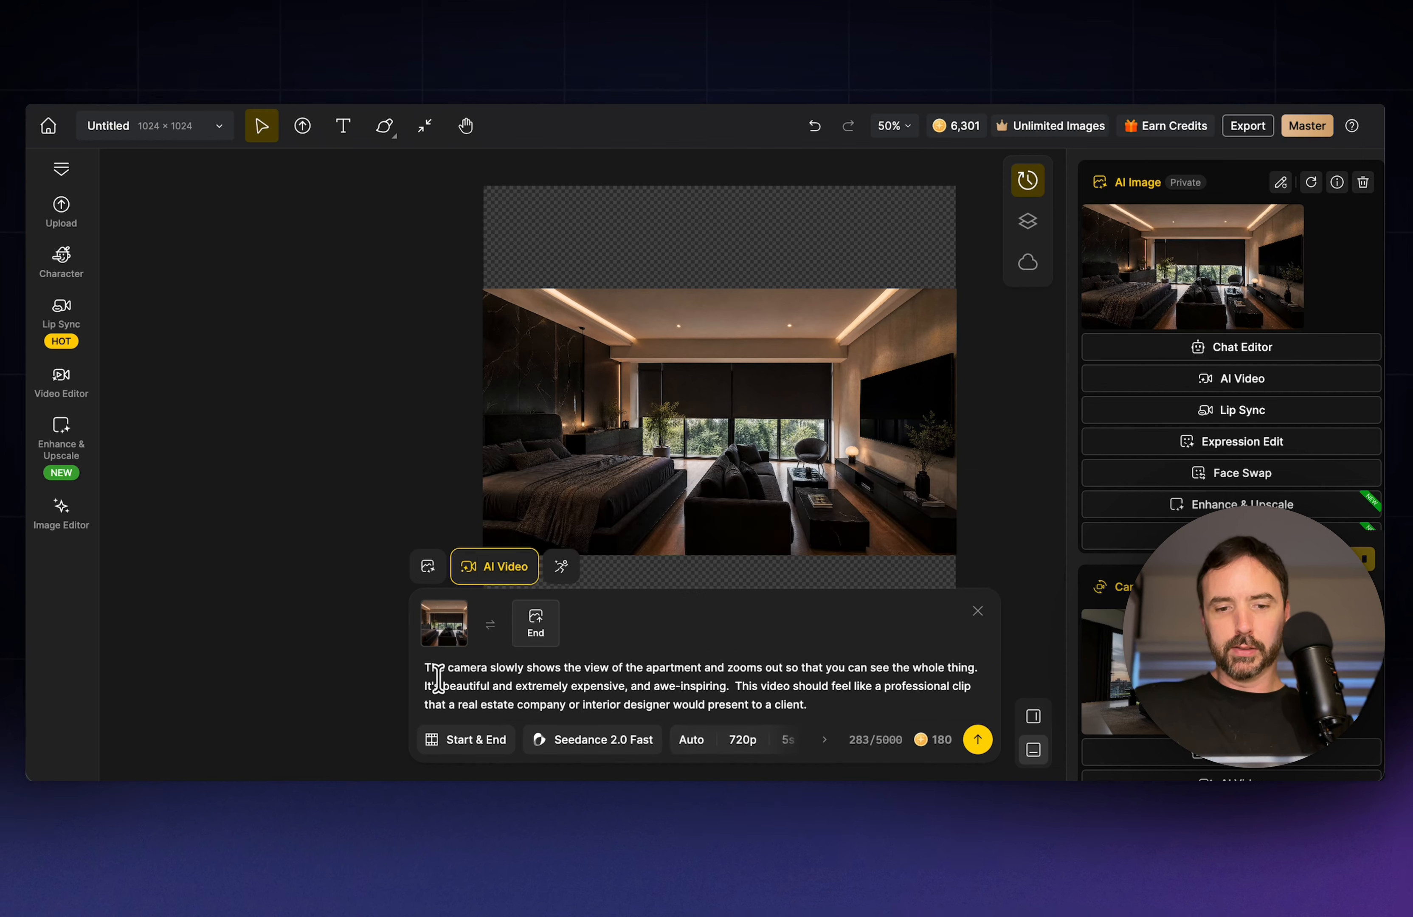
- Browse the available video models and switch the video generation to Kling 2.1 Master
{"action": "left_click", "coordinate": [642, 744]}
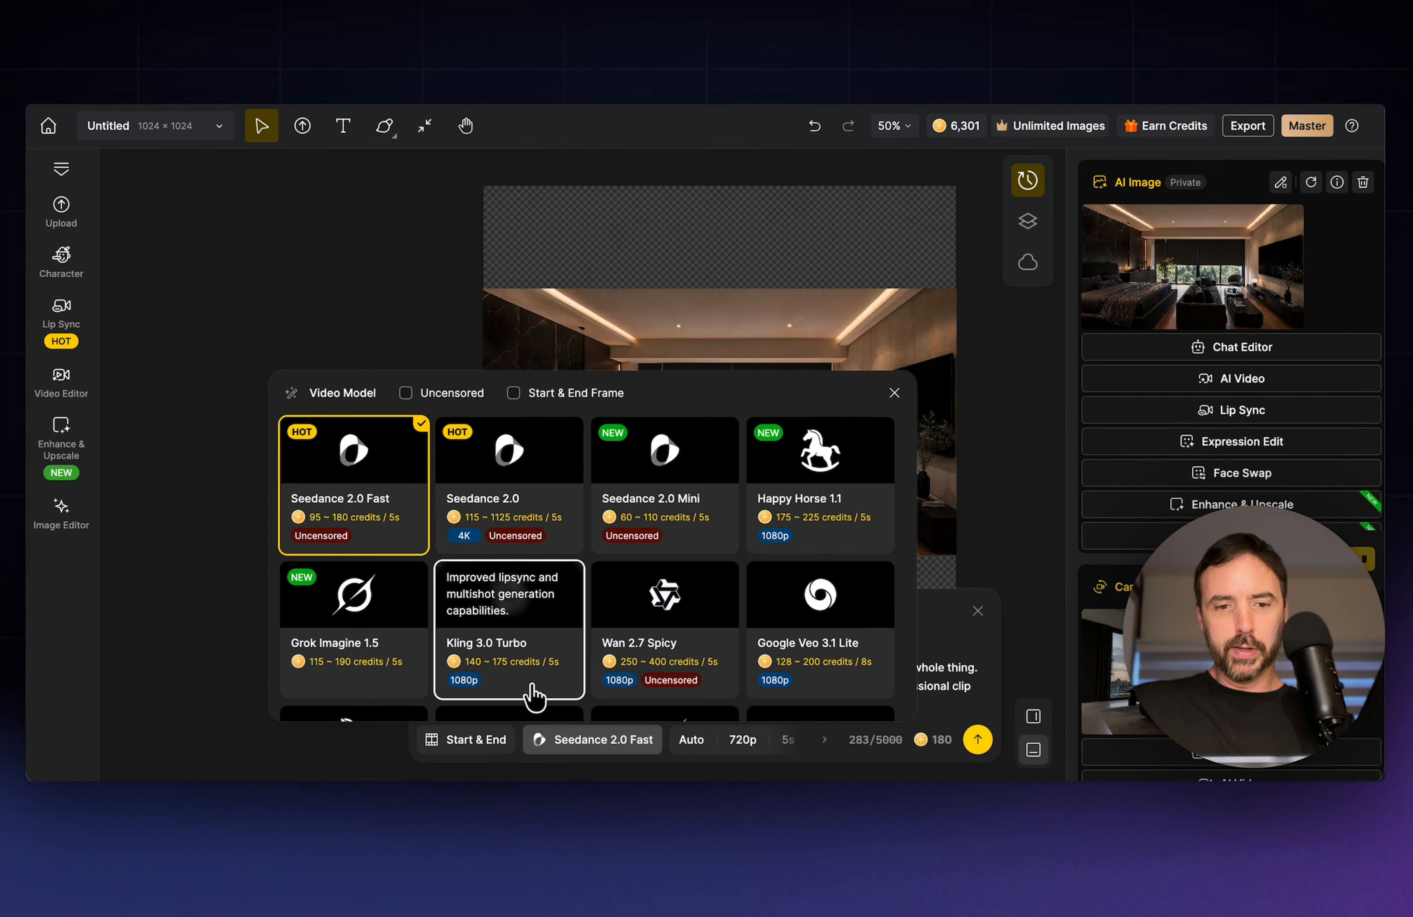
{"action": "scroll", "coordinate": [688, 685], "scroll_direction": "down", "scroll_amount": 3}
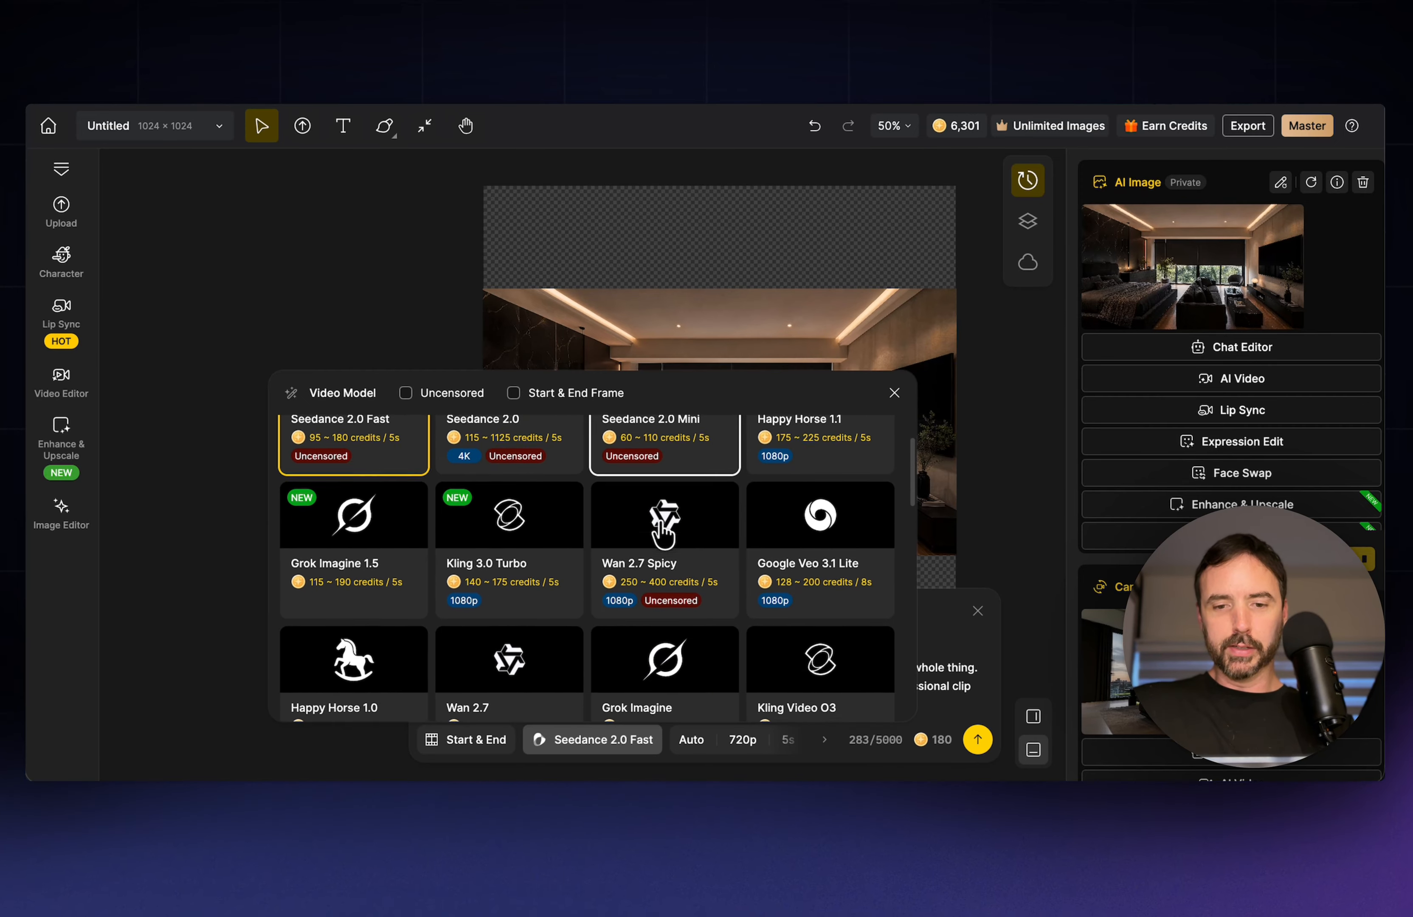
{"action": "scroll", "coordinate": [662, 533], "scroll_direction": "down", "scroll_amount": 12}
{"action": "scroll", "coordinate": [577, 650], "scroll_direction": "down", "scroll_amount": 3}
{"action": "scroll", "coordinate": [625, 649], "scroll_direction": "up", "scroll_amount": 8}
{"action": "scroll", "coordinate": [664, 647], "scroll_direction": "up", "scroll_amount": 3}
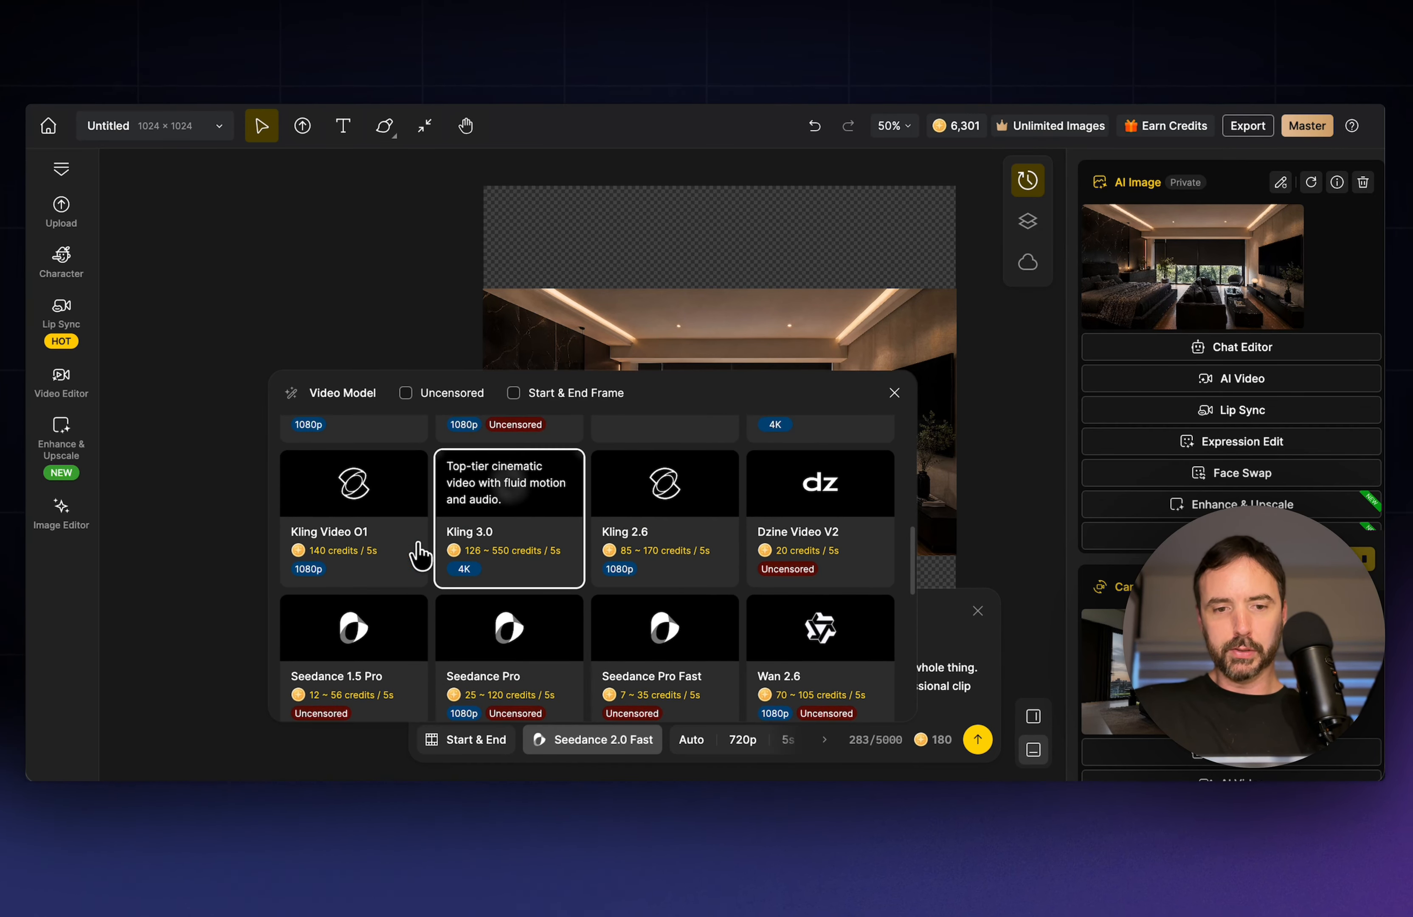
{"action": "scroll", "coordinate": [688, 666], "scroll_direction": "down", "scroll_amount": 5}
{"action": "left_click", "coordinate": [685, 670]}
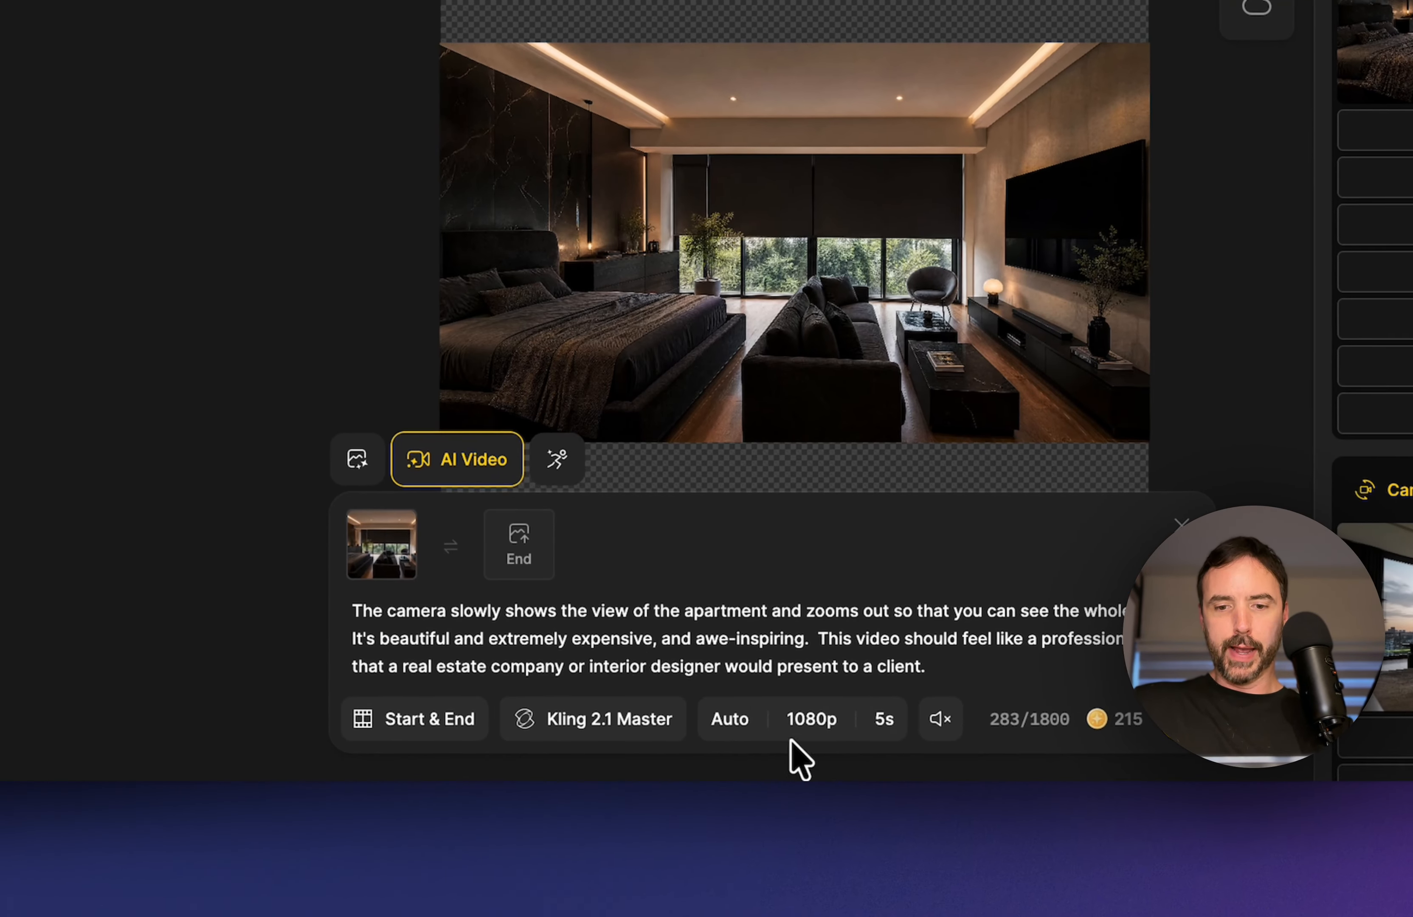
- Check the aspect ratio, quality and duration options, and generate the apartment video at 1080p and 5 seconds
{"action": "left_click", "coordinate": [795, 729]}
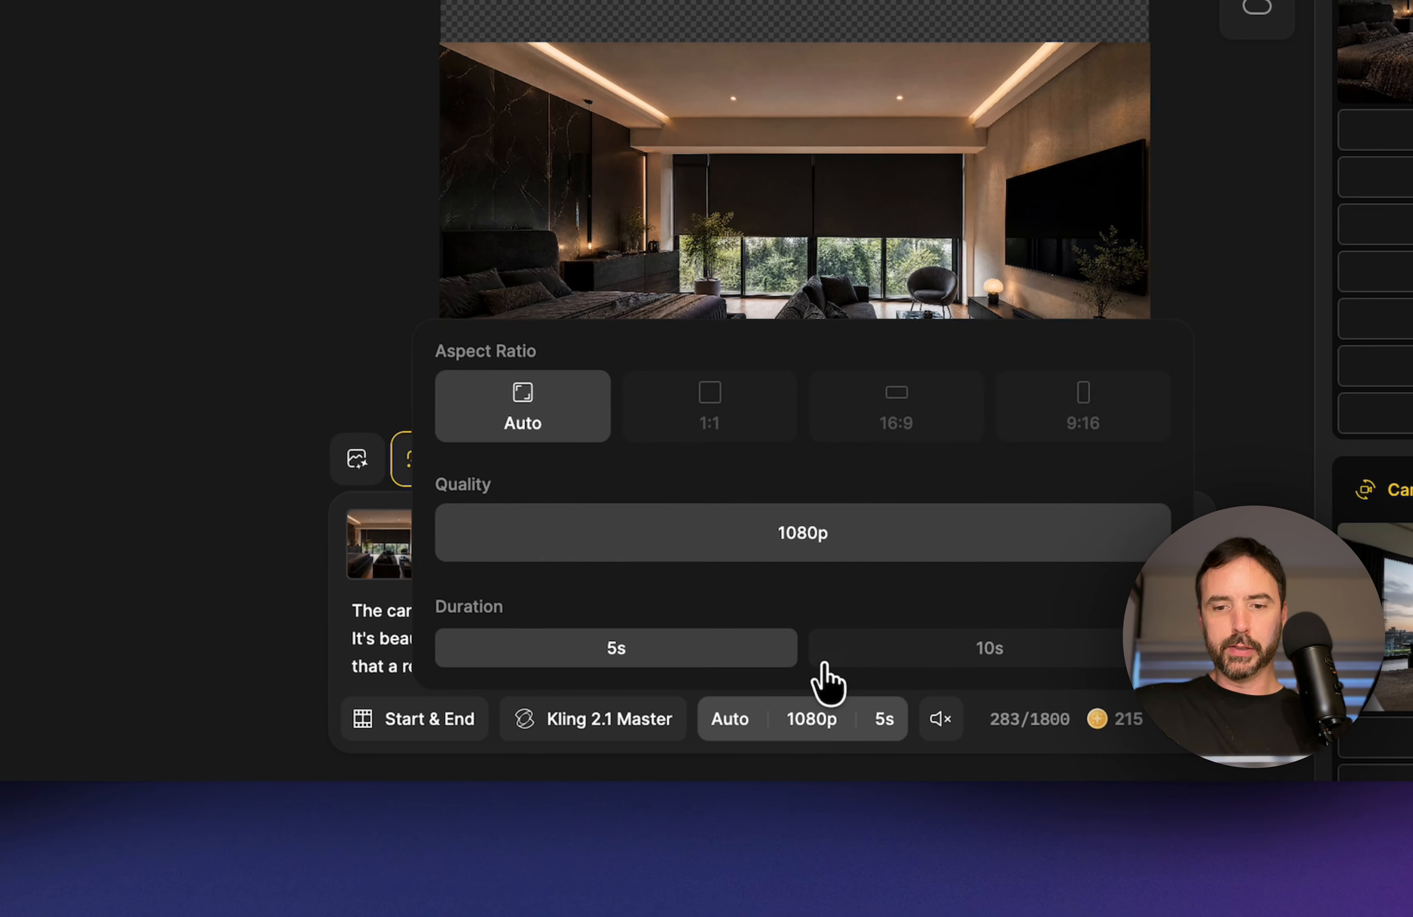
{"action": "left_click", "coordinate": [390, 634]}
{"action": "left_click", "coordinate": [499, 639]}
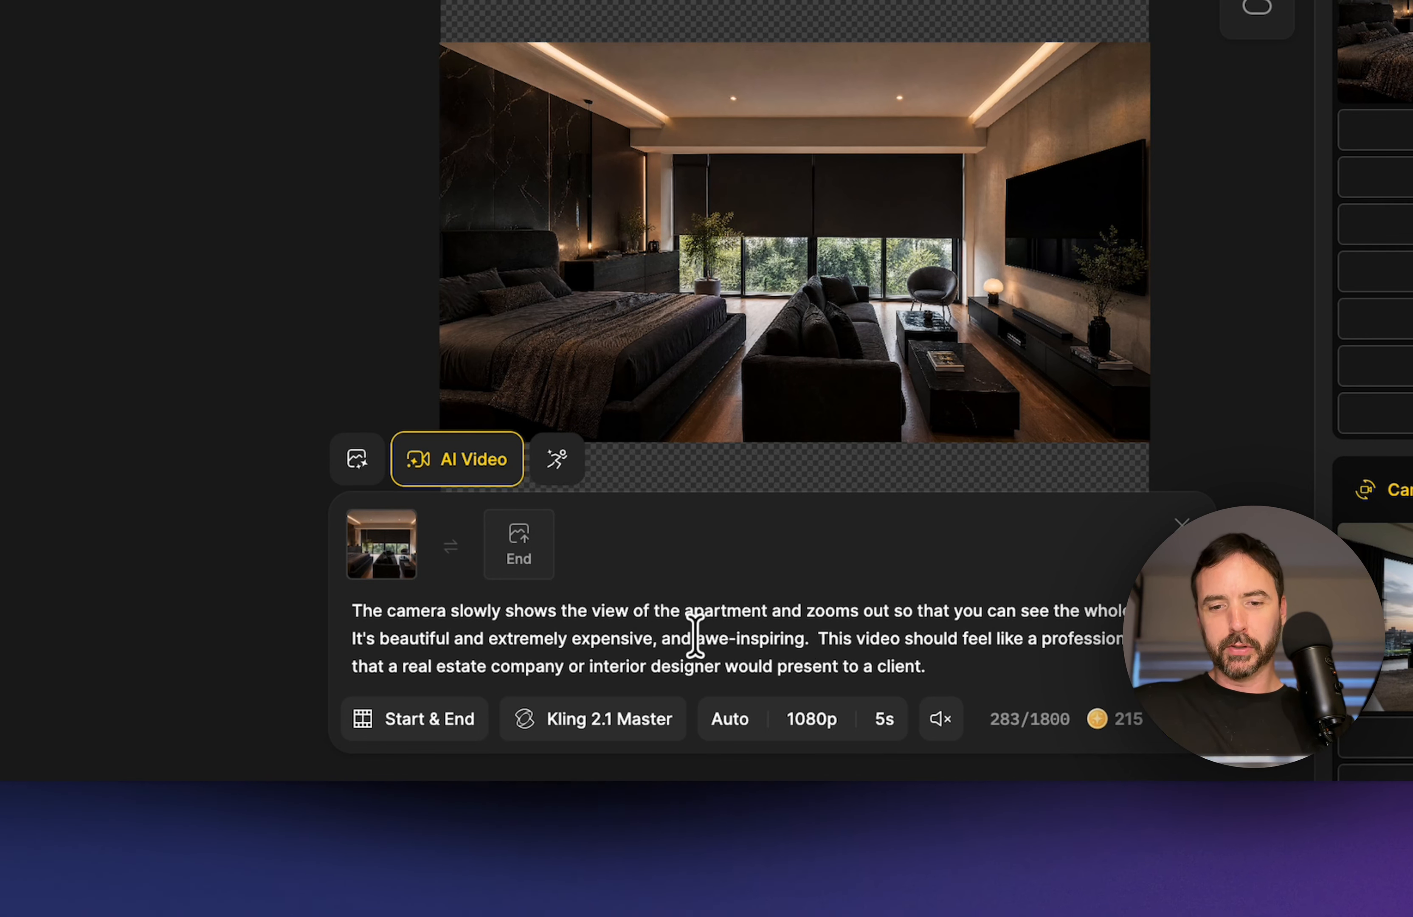
{"action": "left_click", "coordinate": [656, 635]}
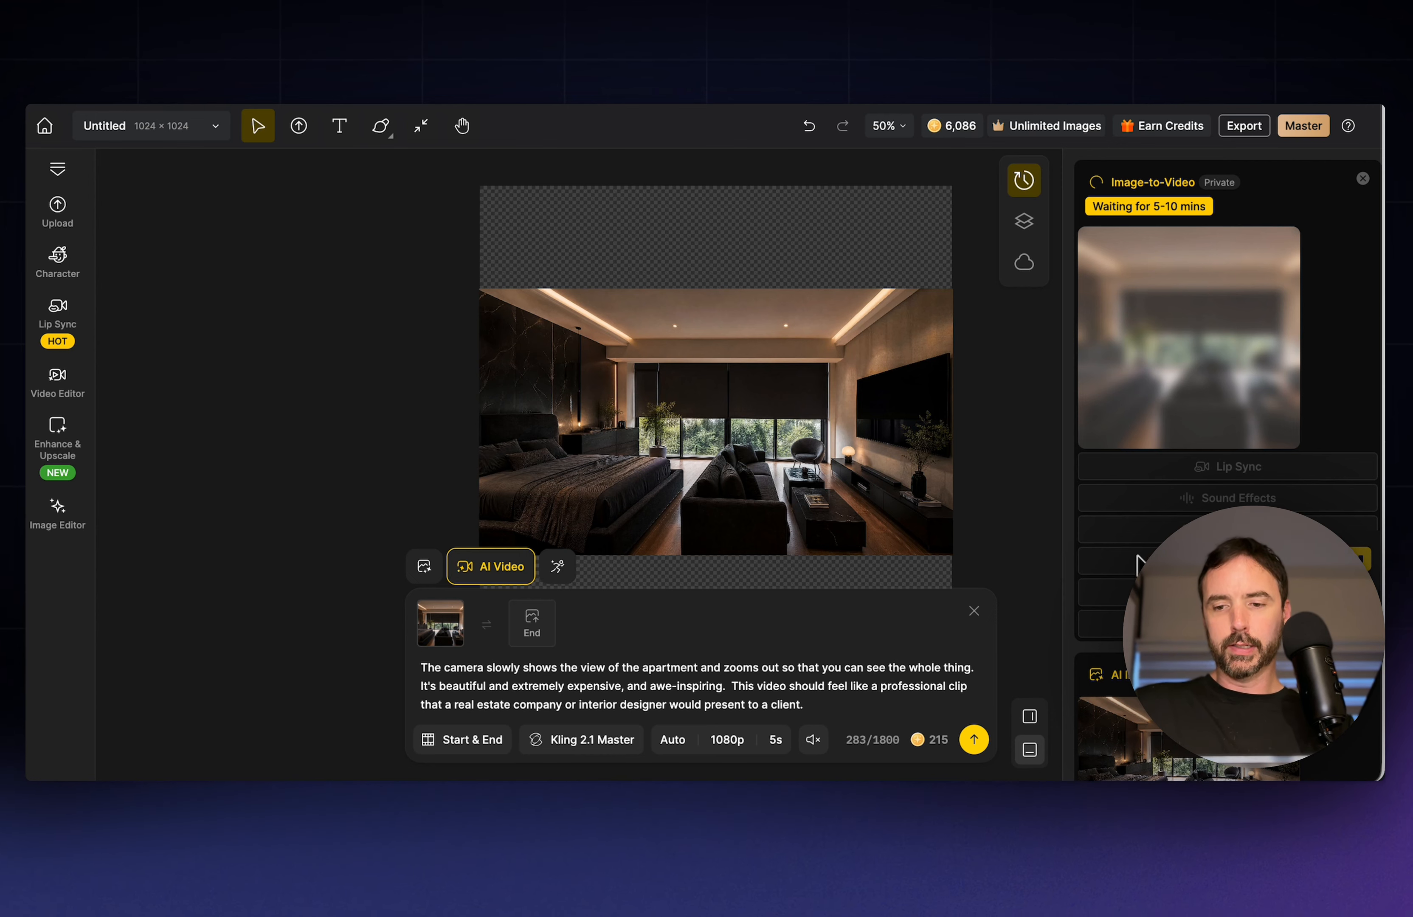
{"action": "scroll", "coordinate": [1138, 560], "scroll_direction": "down", "scroll_amount": 6}
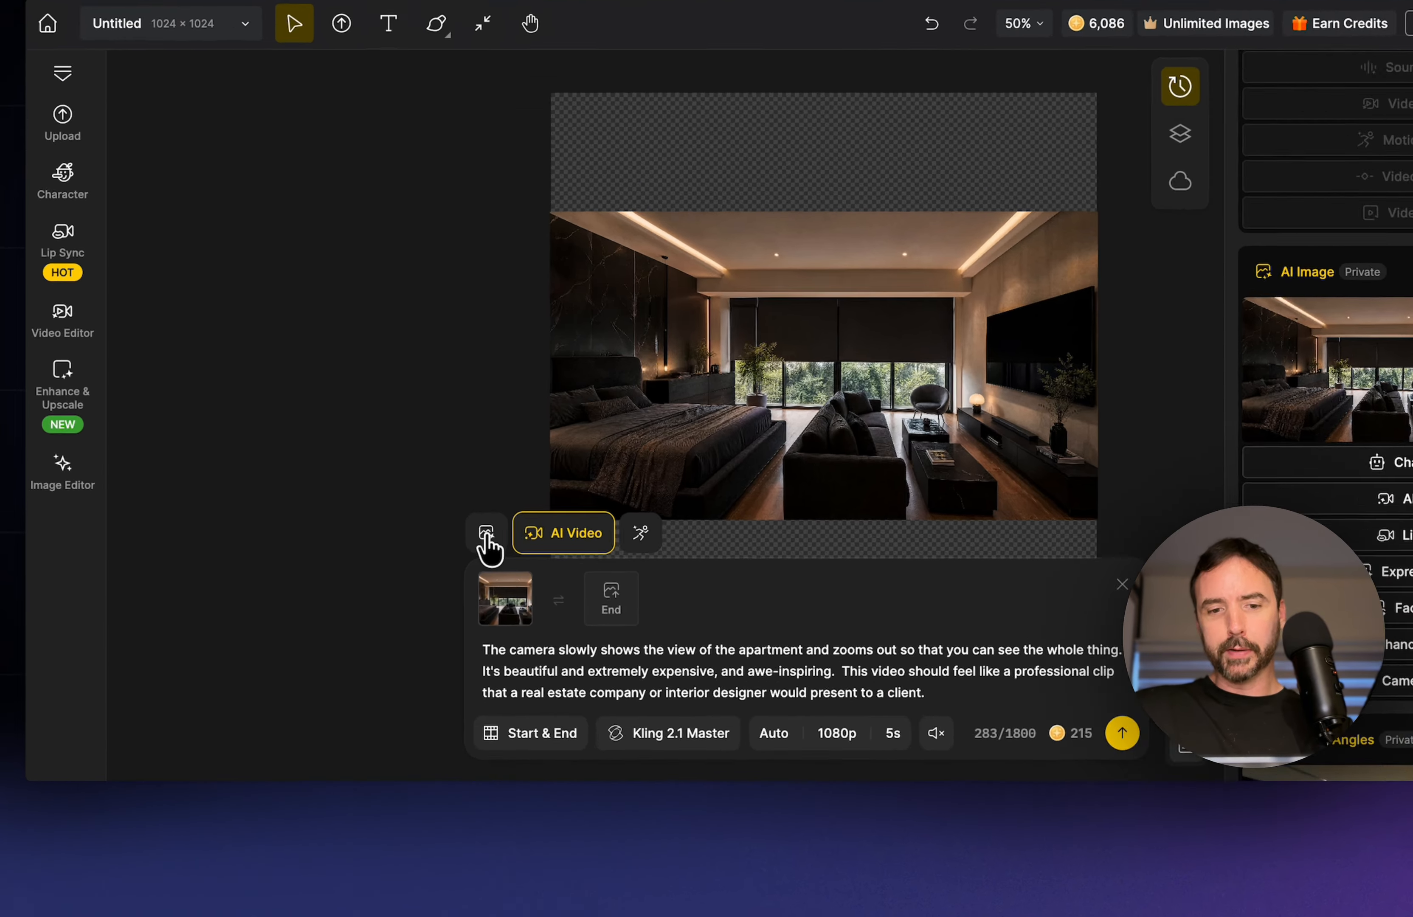
- Switch back to AI image generation and check the editing tools offered for the apartment image on the canvas
{"action": "left_click", "coordinate": [486, 534]}
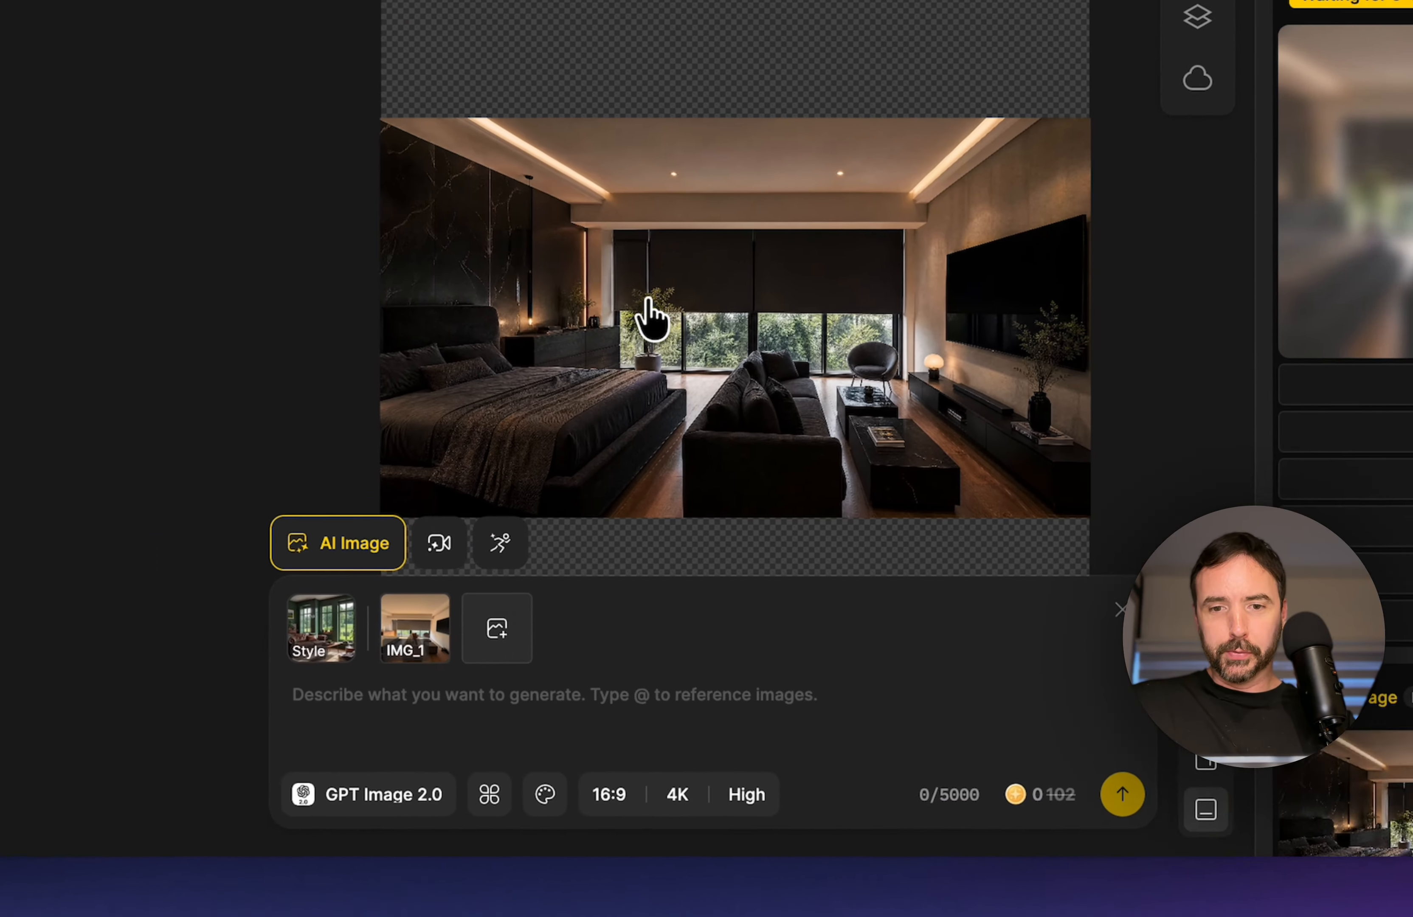
{"action": "left_click", "coordinate": [652, 319]}
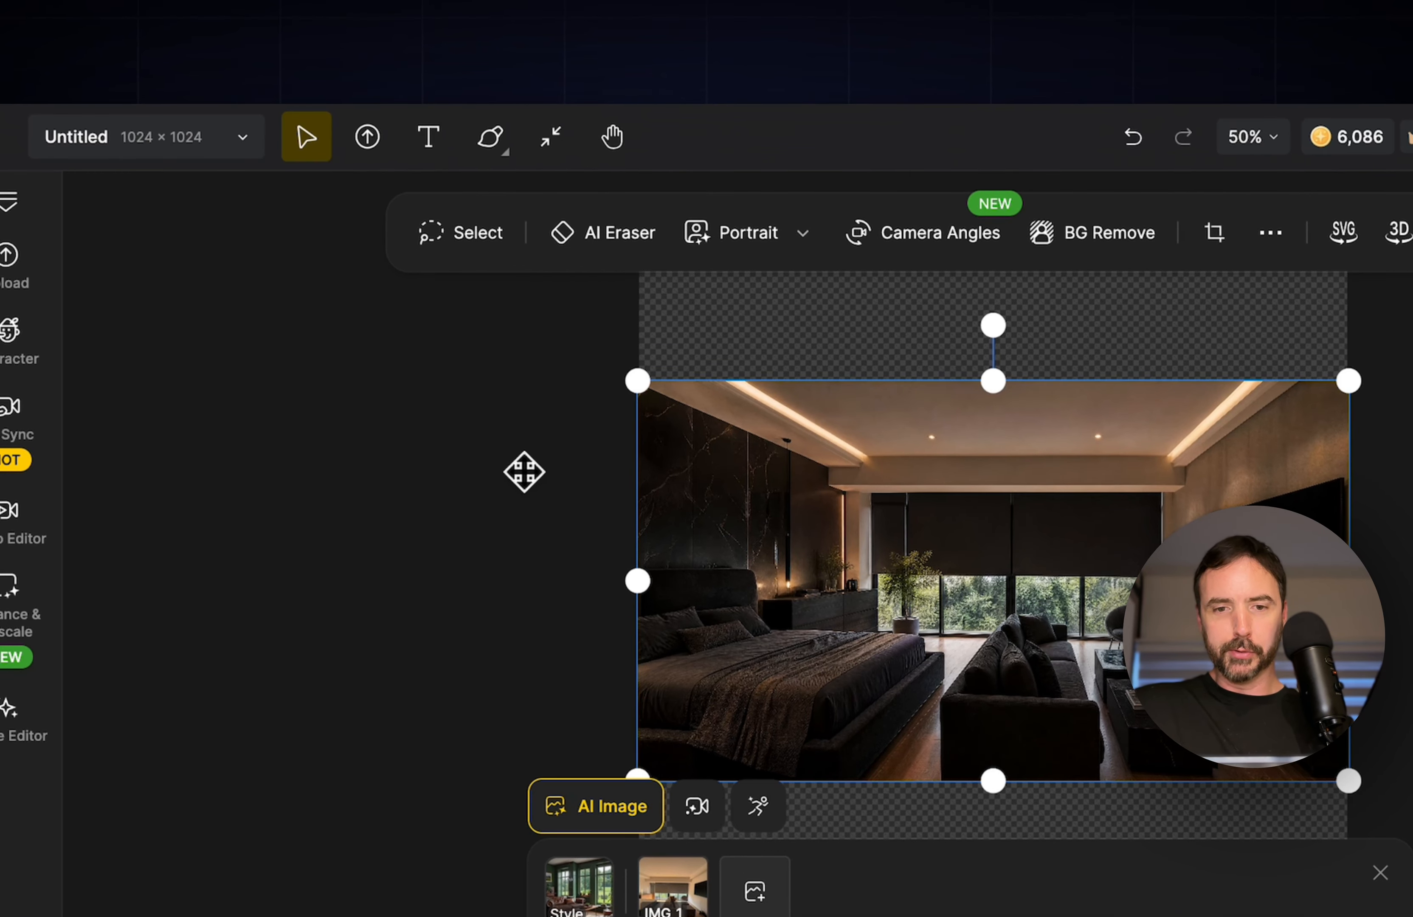
{"action": "left_click", "coordinate": [552, 482]}
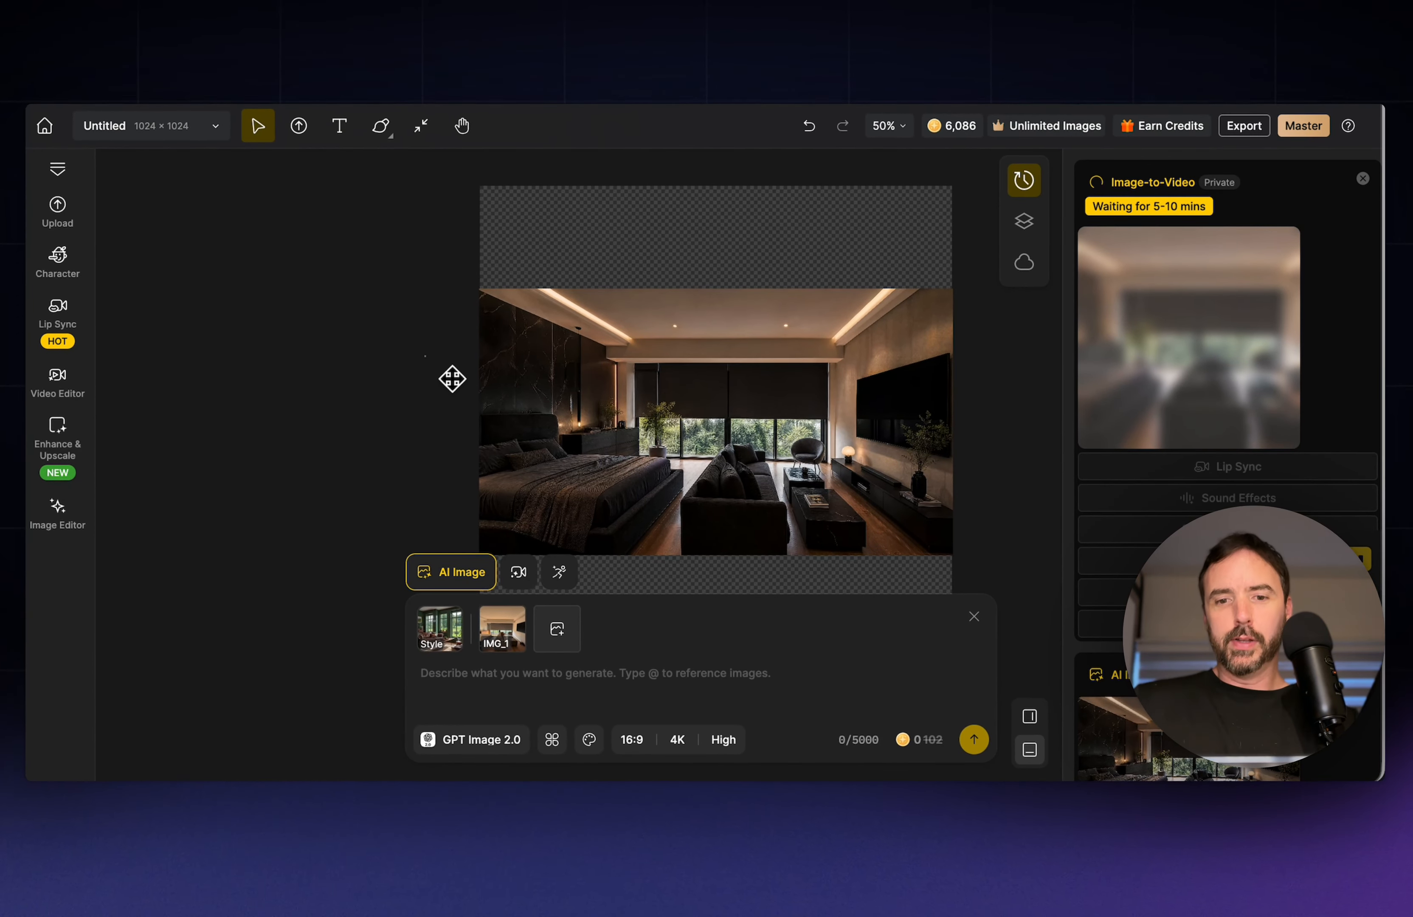
{"action": "scroll", "coordinate": [437, 349], "scroll_direction": "left", "scroll_amount": 4}
{"action": "scroll", "coordinate": [437, 349], "scroll_direction": "right", "scroll_amount": 4}
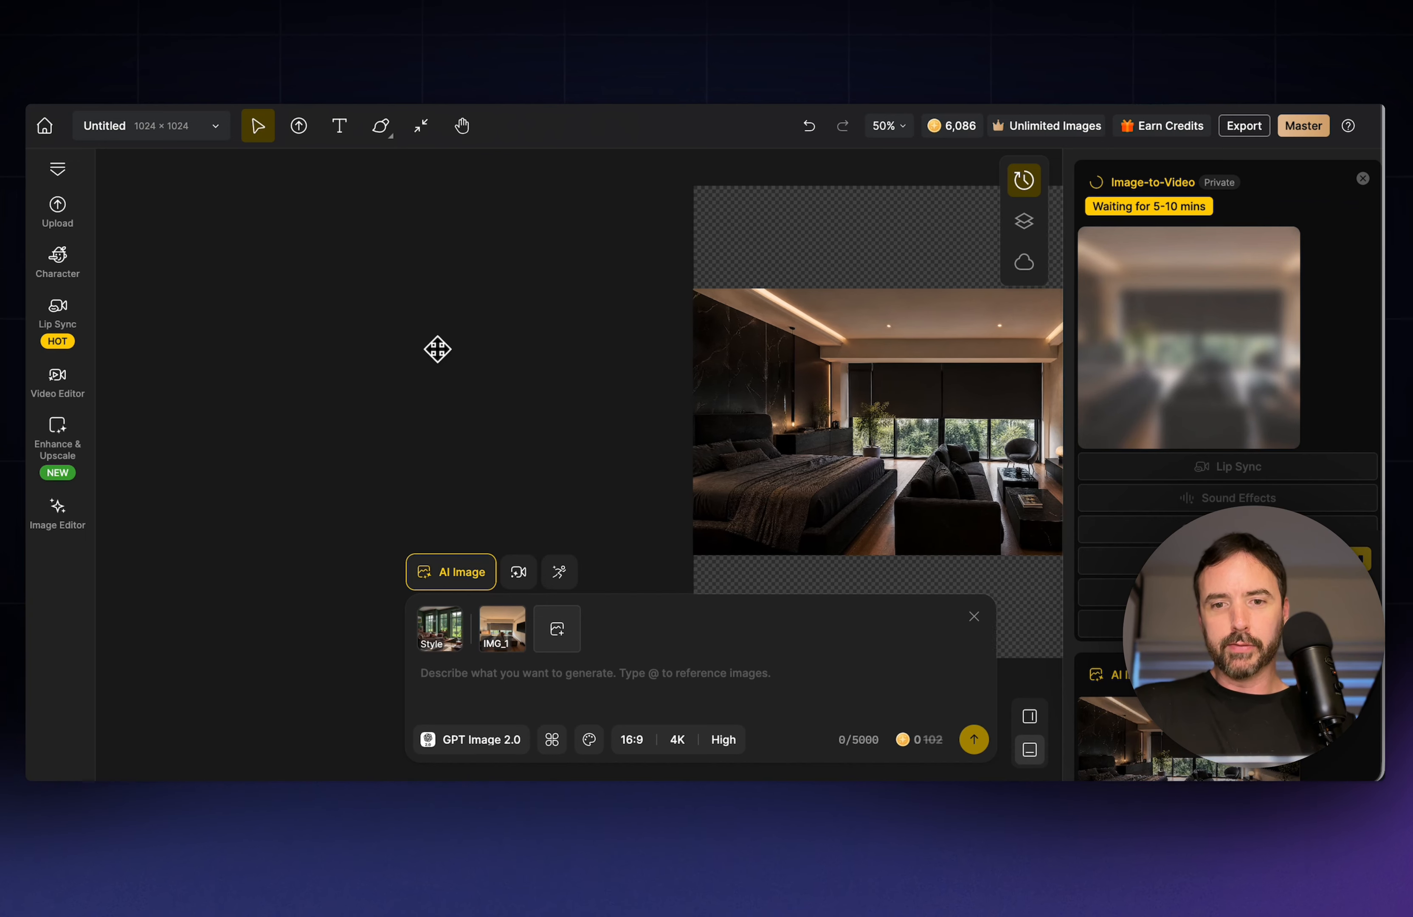
{"action": "scroll", "coordinate": [437, 349], "scroll_direction": "down", "scroll_amount": 2}
{"action": "scroll", "coordinate": [437, 349], "scroll_direction": "left", "scroll_amount": 1}
{"action": "scroll", "coordinate": [438, 349], "scroll_direction": "up", "scroll_amount": 1}
{"action": "scroll", "coordinate": [438, 349], "scroll_direction": "right", "scroll_amount": 1}
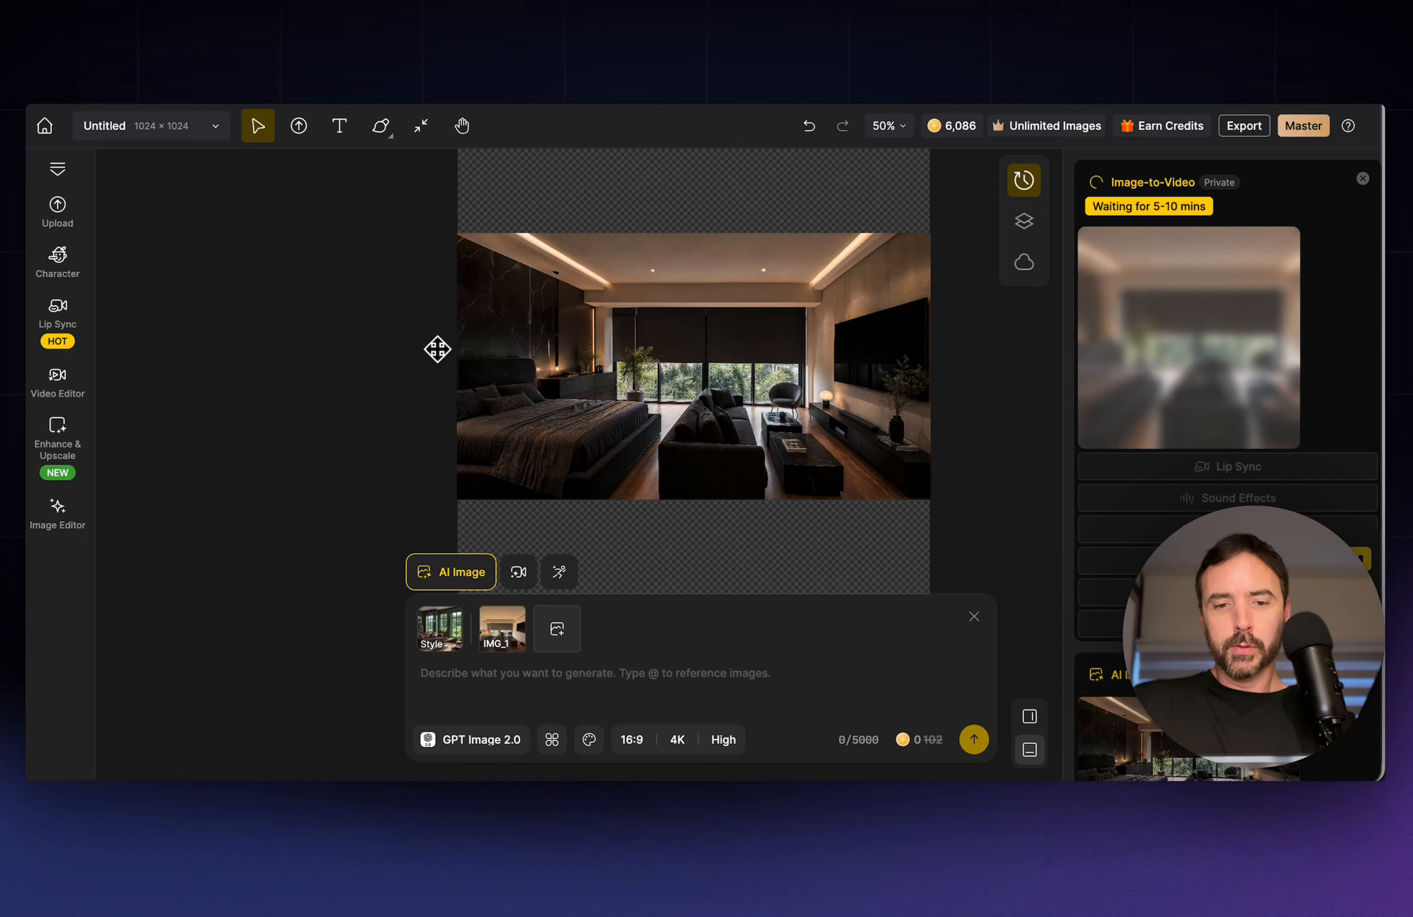
{"action": "scroll", "coordinate": [438, 349], "scroll_direction": "down", "scroll_amount": 1}
{"action": "scroll", "coordinate": [438, 349], "scroll_direction": "left", "scroll_amount": 1}
{"action": "scroll", "coordinate": [437, 349], "scroll_direction": "right", "scroll_amount": 2}
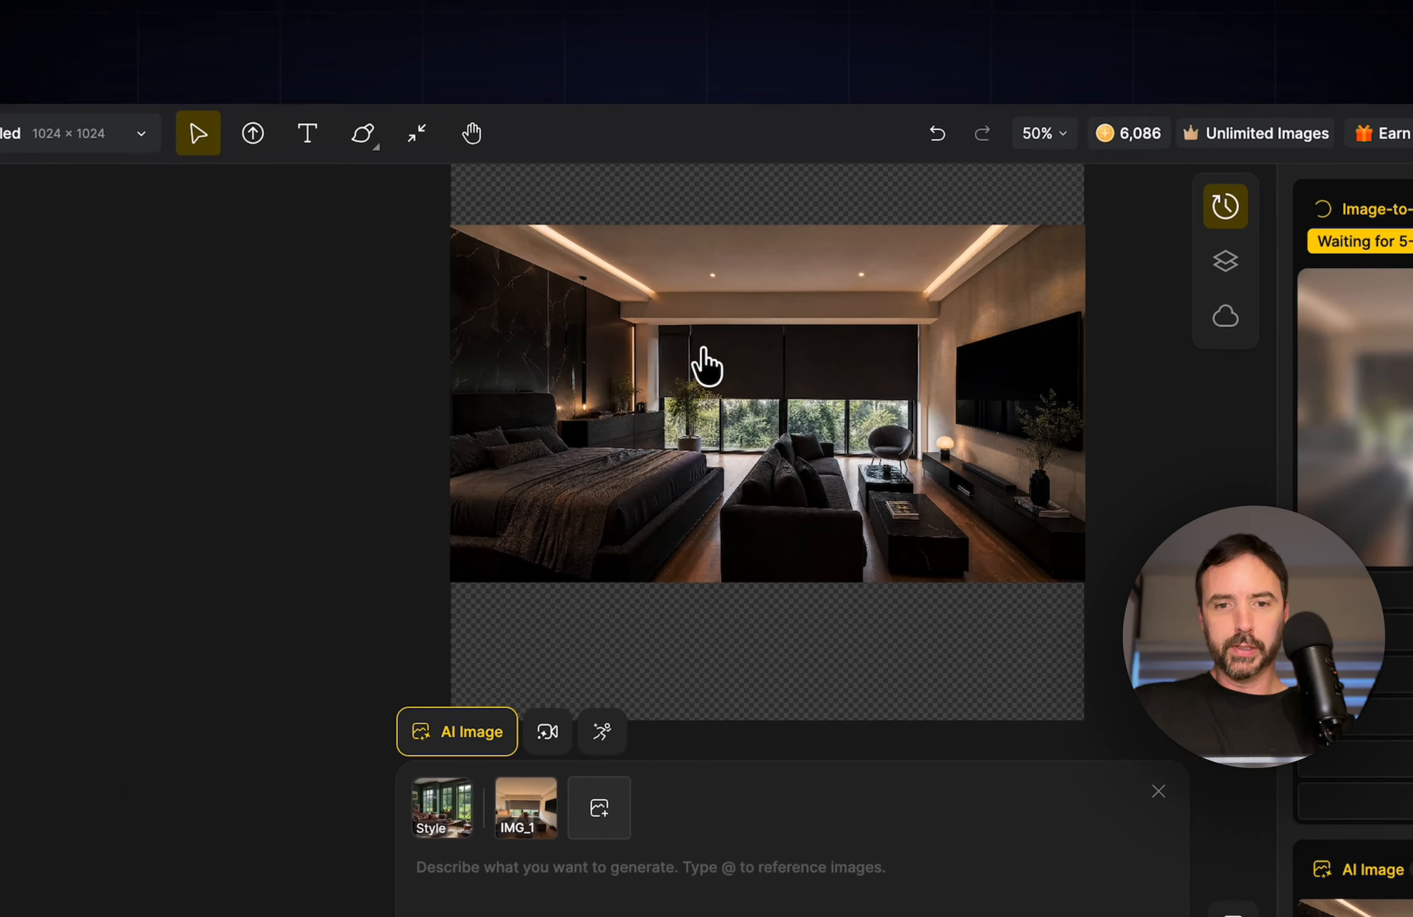
- Open the redesigned apartment image in AI Eraser and set the zoom to 150%
{"action": "left_click", "coordinate": [634, 307]}
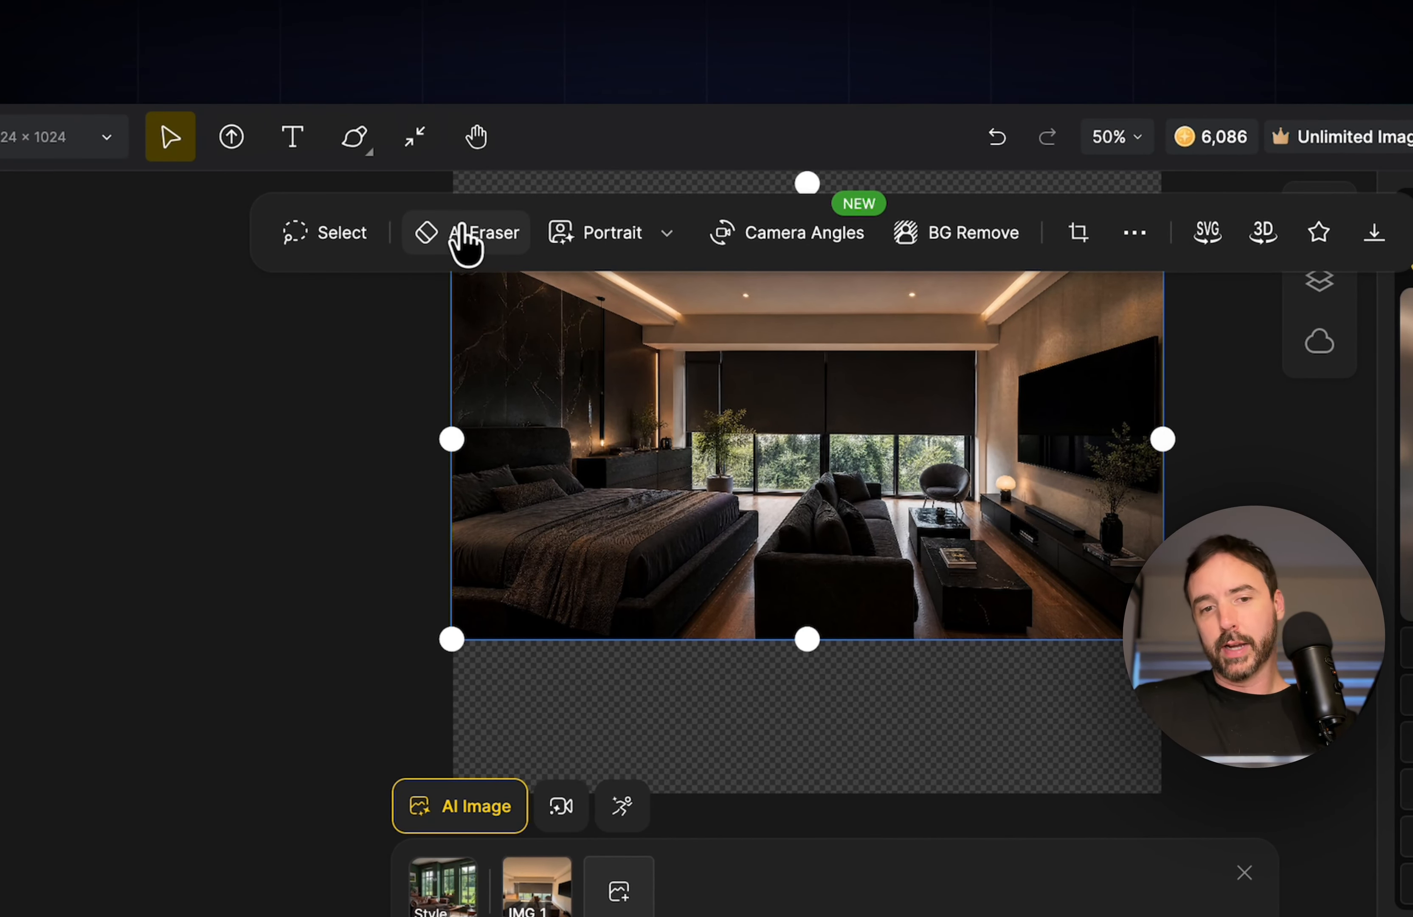
{"action": "left_click", "coordinate": [466, 241]}
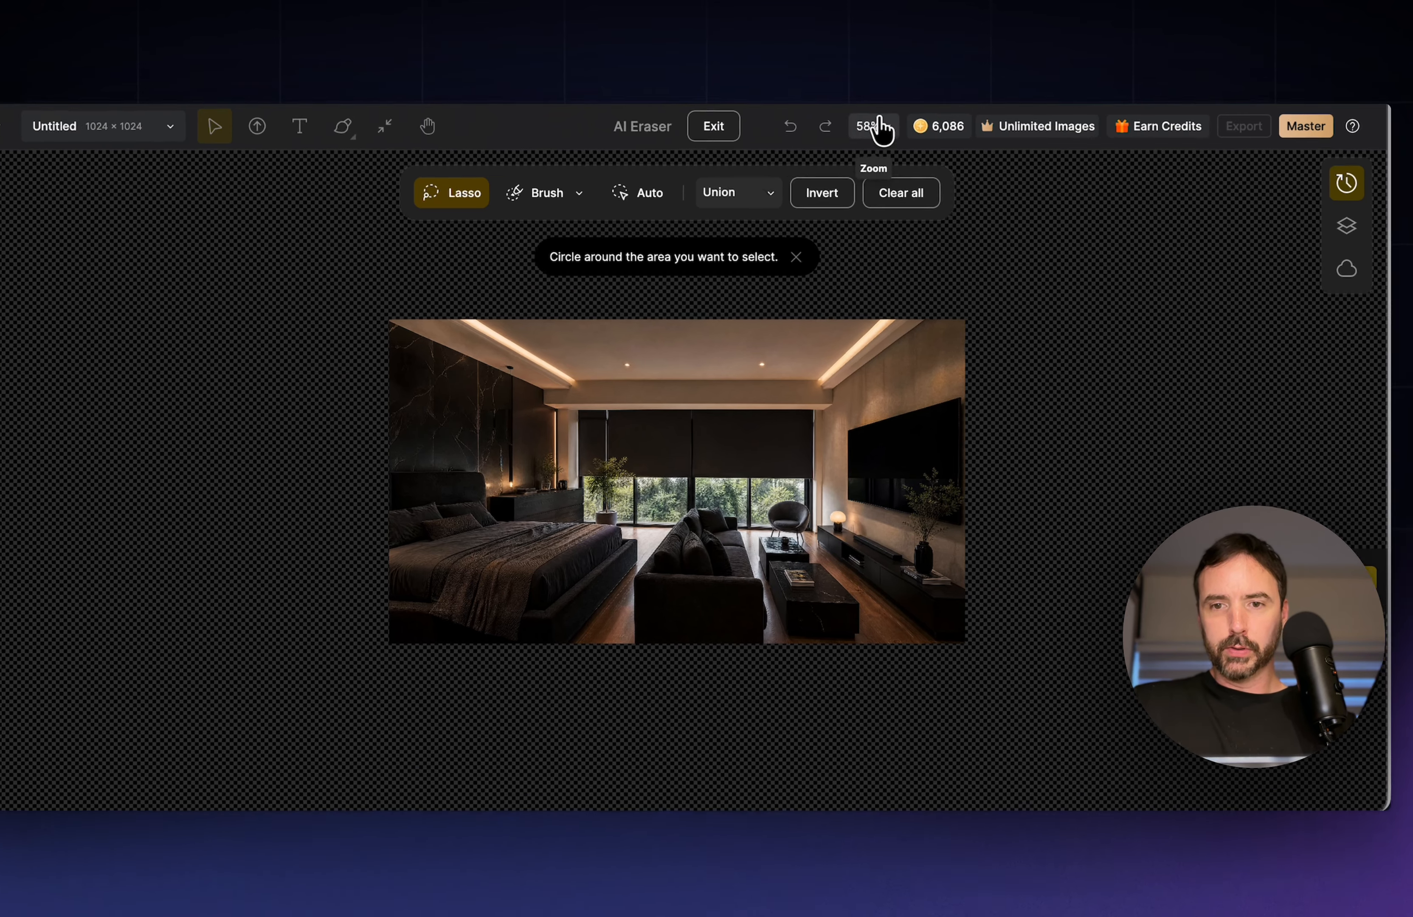
{"action": "left_click", "coordinate": [881, 126]}
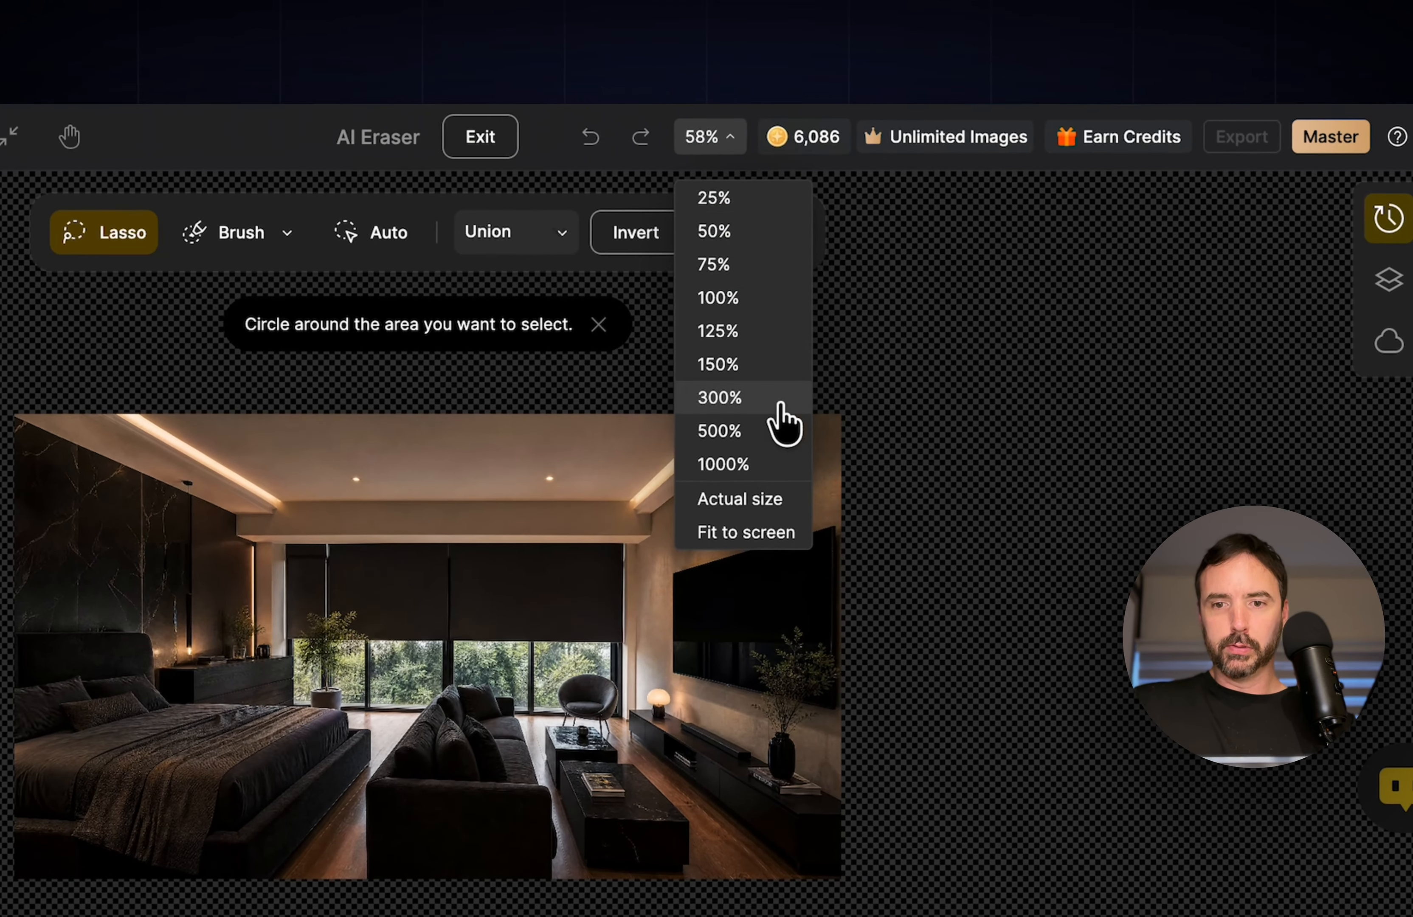
{"action": "left_click", "coordinate": [770, 370]}
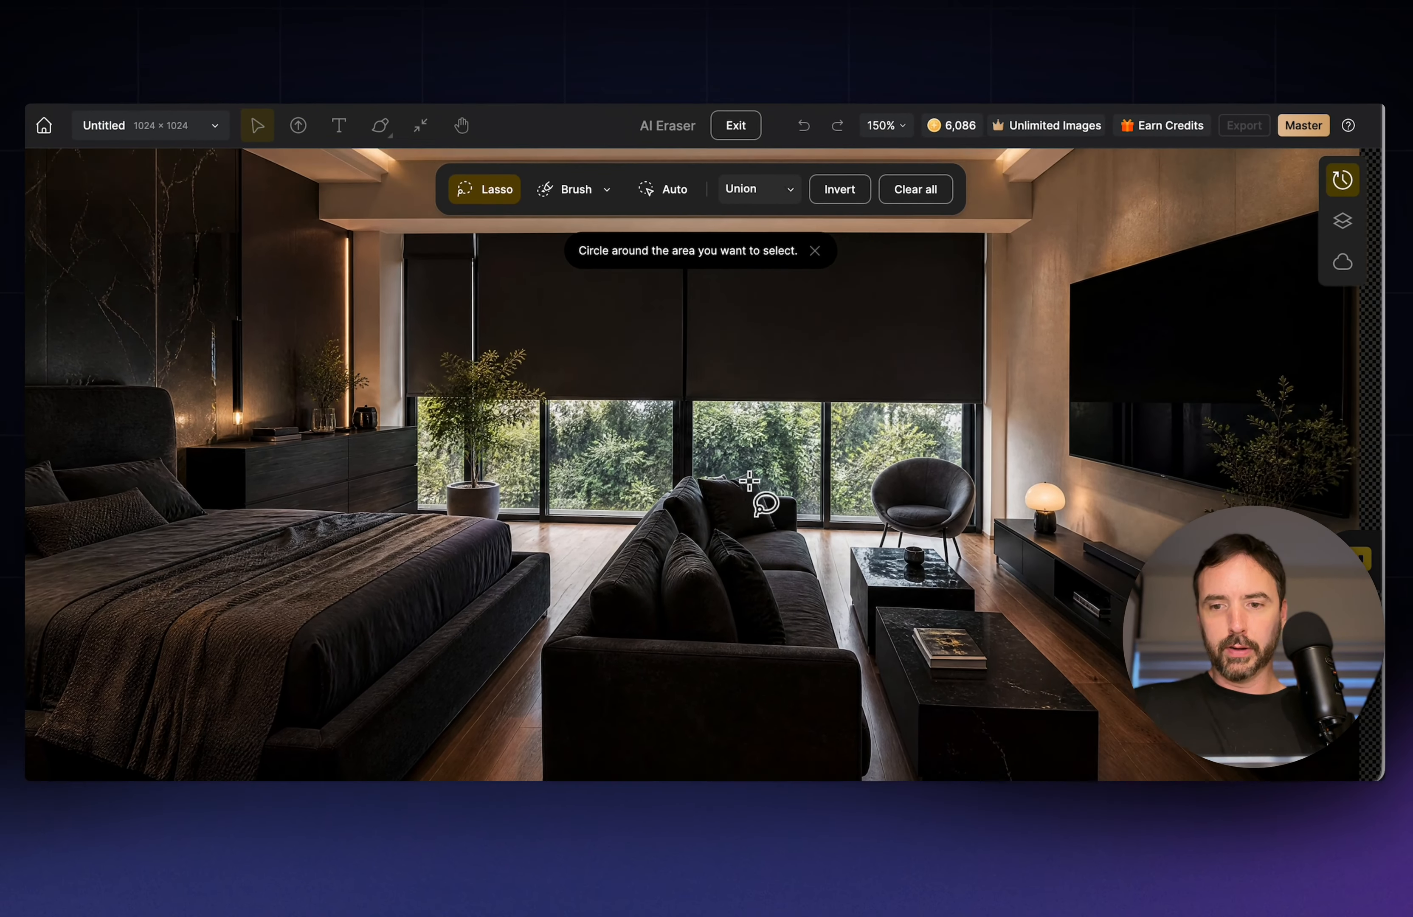
- Lasso the potted plant in front of the window beside the bed as the erasure area
{"action": "scroll", "coordinate": [752, 481], "scroll_direction": "left", "scroll_amount": 10}
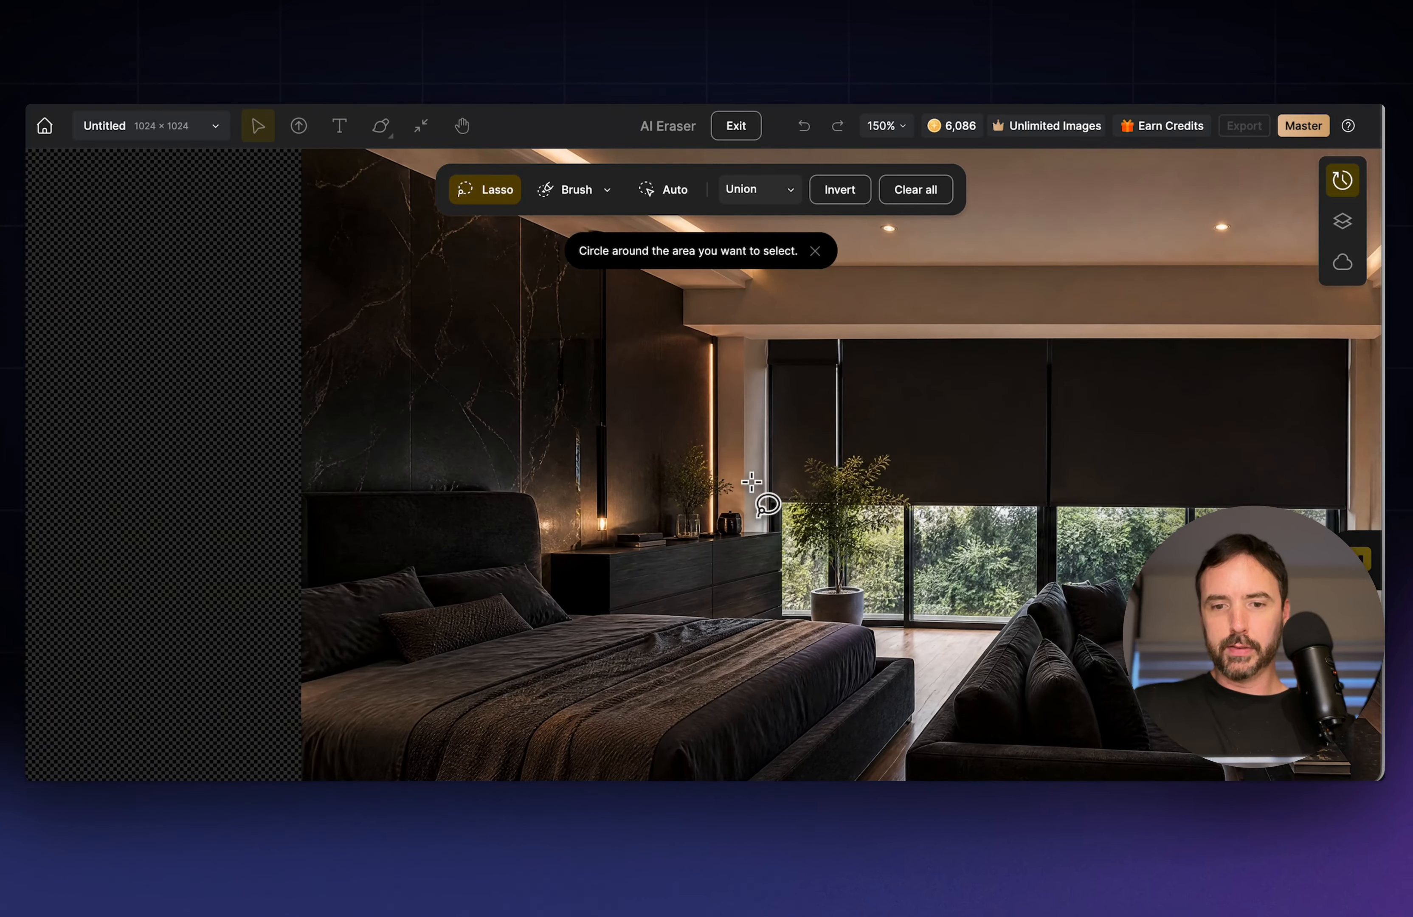
{"action": "scroll", "coordinate": [752, 481], "scroll_direction": "down", "scroll_amount": 4}
{"action": "scroll", "coordinate": [752, 481], "scroll_direction": "down", "scroll_amount": 5}
{"action": "scroll", "coordinate": [753, 481], "scroll_direction": "right", "scroll_amount": 5}
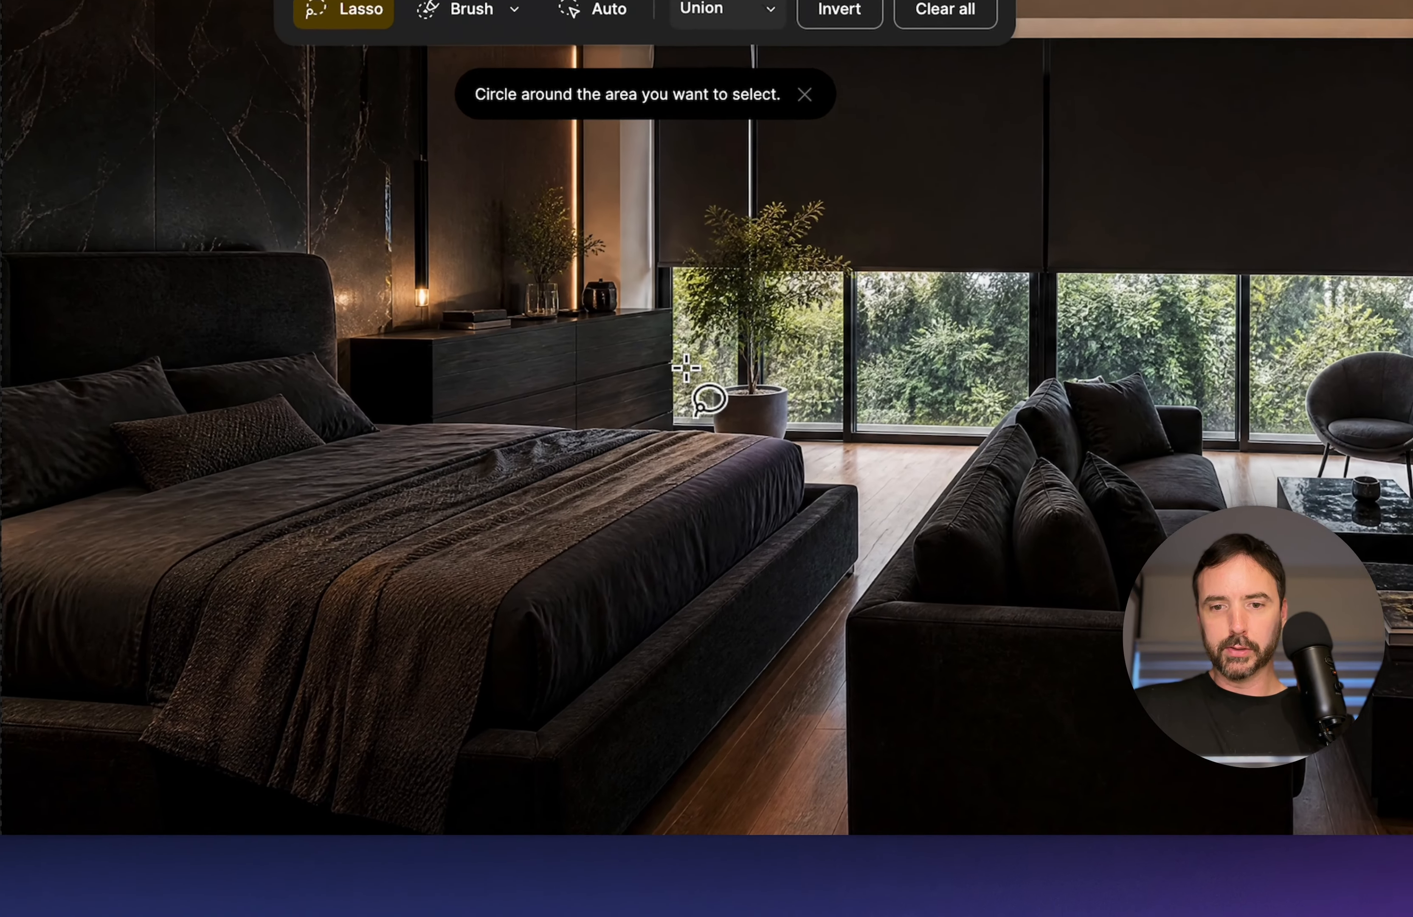
{"action": "left_click_drag", "start_coordinate": [729, 442], "coordinate": [750, 506]}
{"action": "left_click_drag", "start_coordinate": [766, 448], "coordinate": [813, 437]}
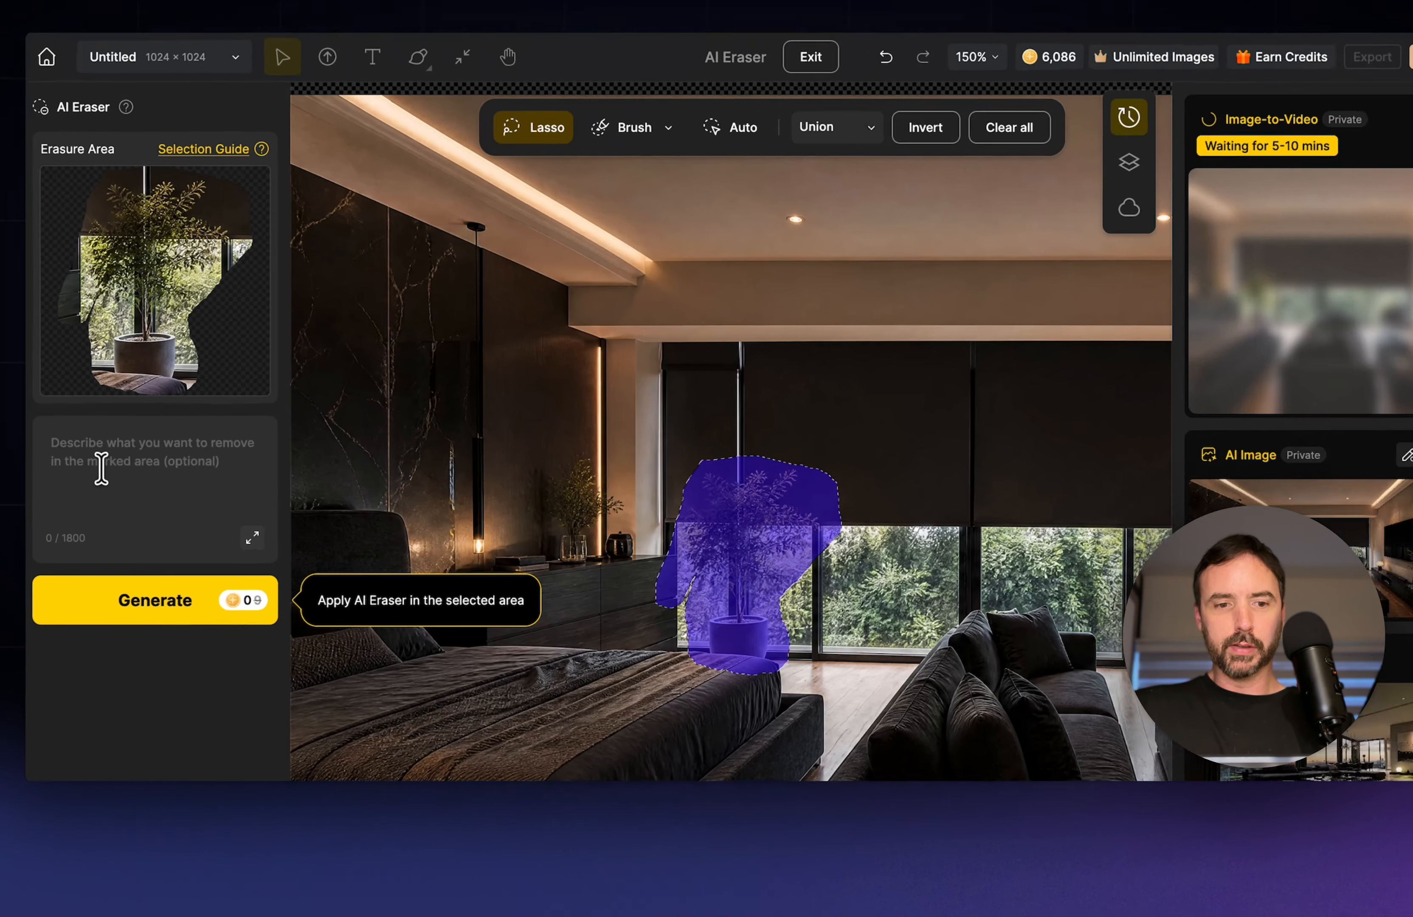
- Describe the plant as the object to remove from the marked area and generate the erased versions
{"action": "left_click", "coordinate": [102, 499]}
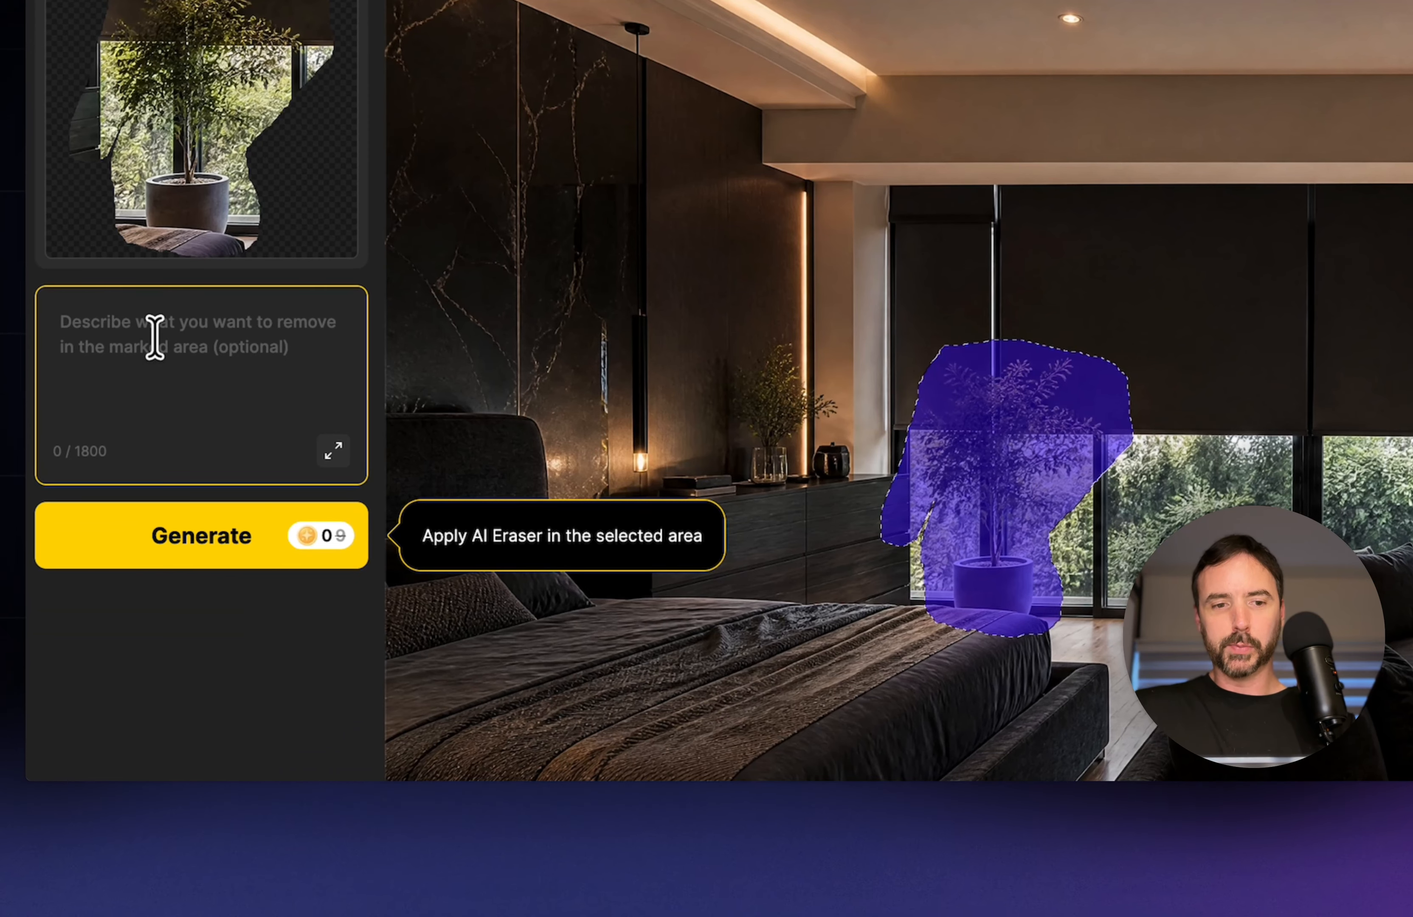
{"action": "type", "text": "d"}
{"action": "type", "text": "the pla"}
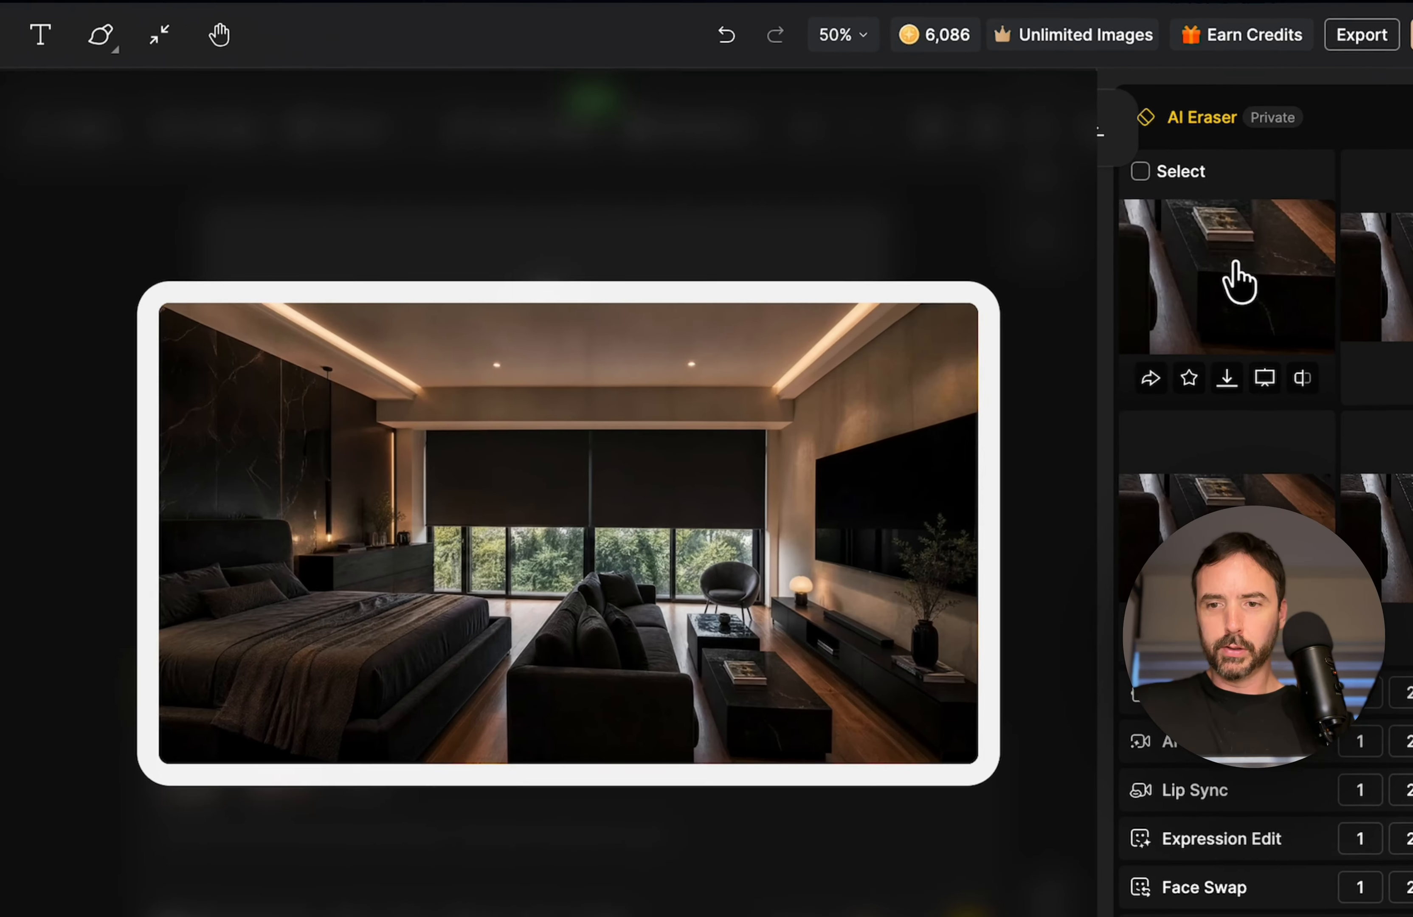
- View the AI Eraser results at full size and compare how the plant's area was filled in
{"action": "left_click", "coordinate": [1158, 295]}
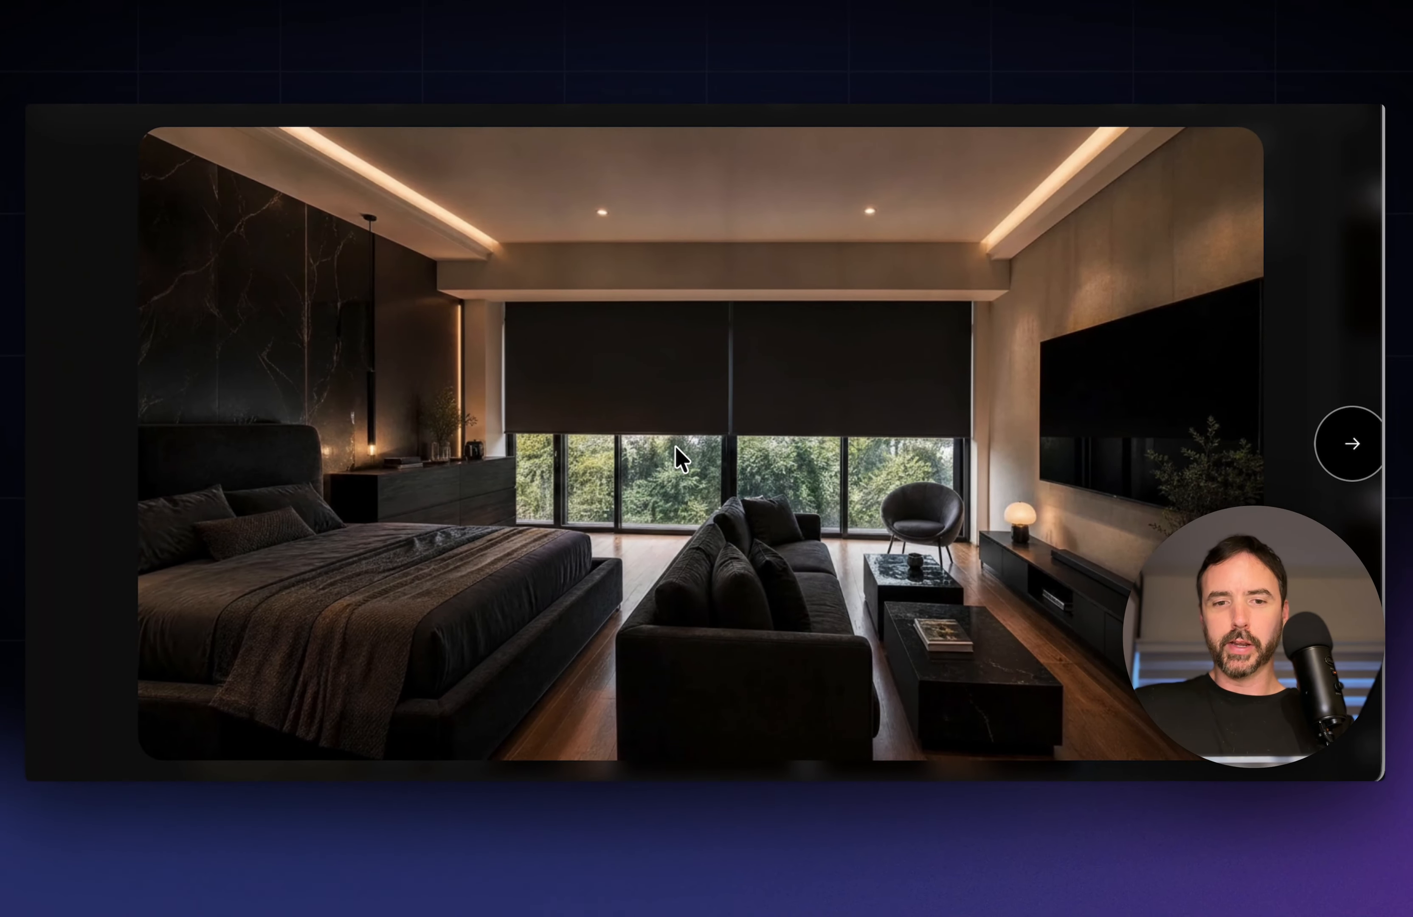
{"action": "key", "text": "Right"}
{"action": "key", "text": "Right"}
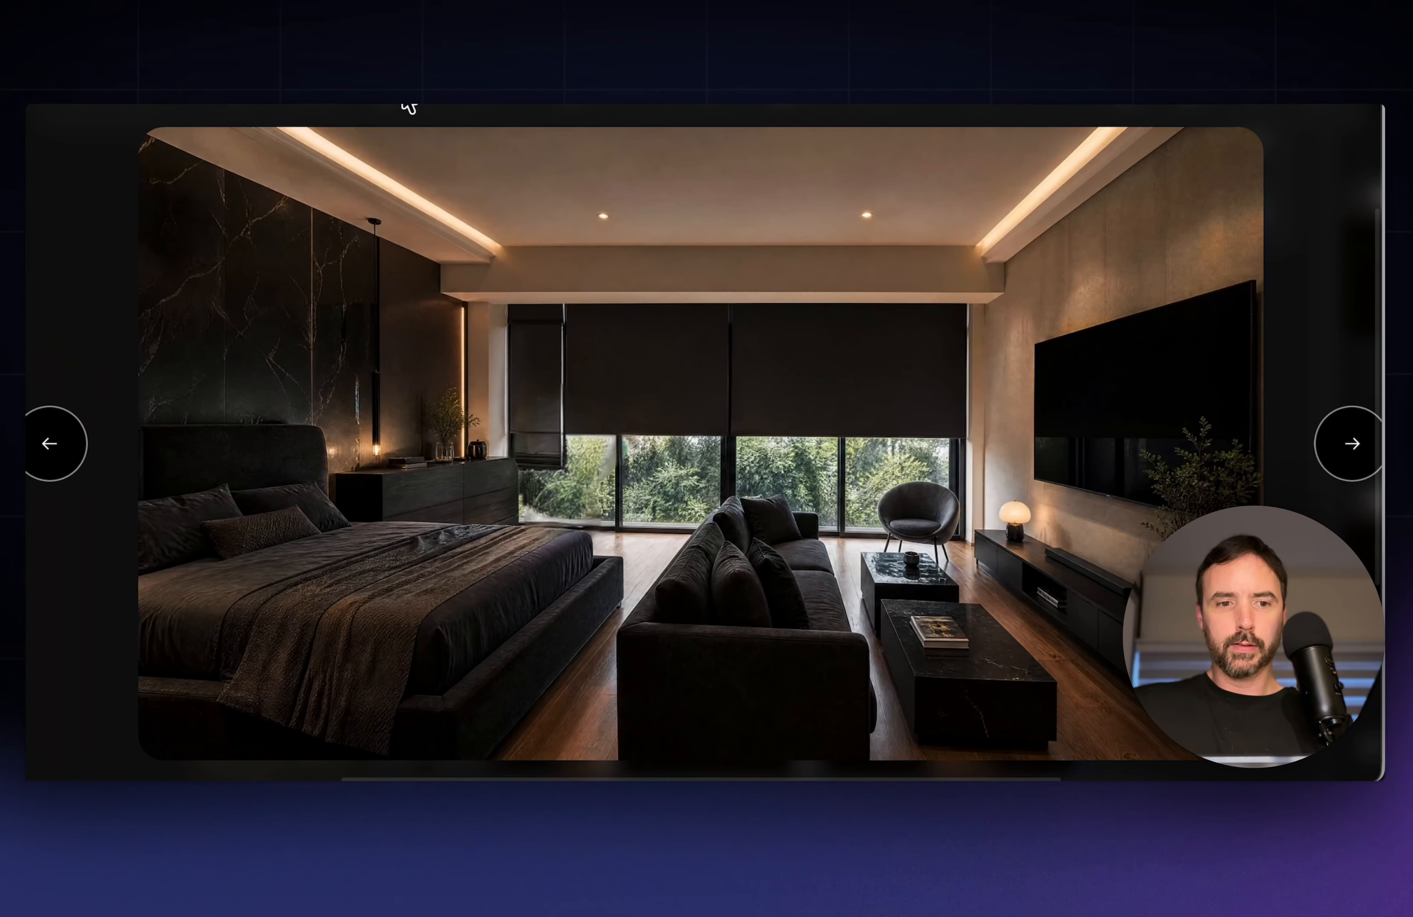
{"action": "left_click", "coordinate": [55, 227]}
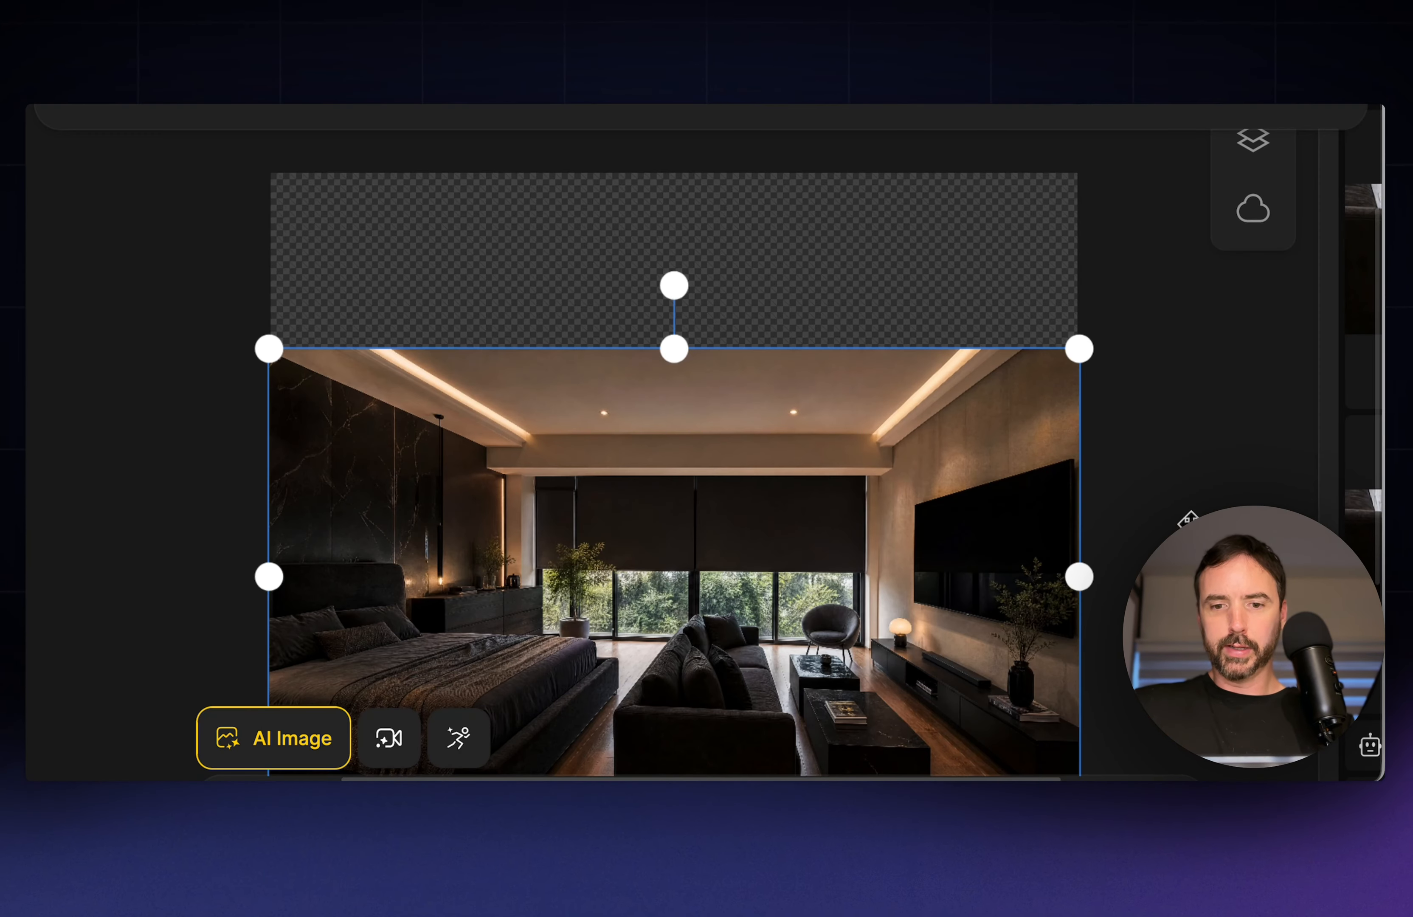
- Play the generated image-to-video clip of the black-furnished apartment from the results, pause it, and close the preview
{"action": "left_click", "coordinate": [1190, 514]}
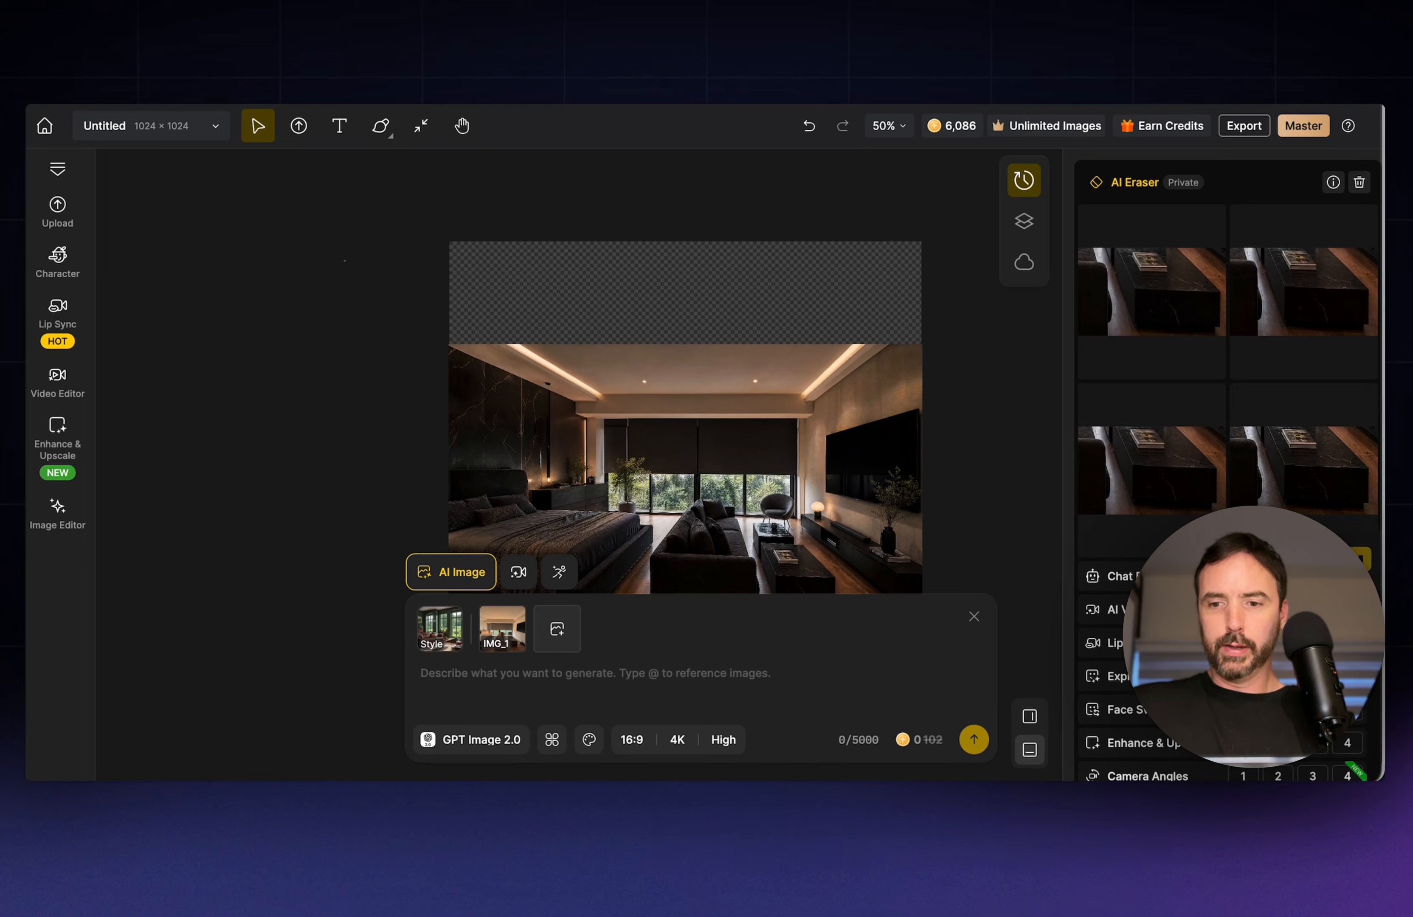
{"action": "scroll", "coordinate": [1226, 417], "scroll_direction": "down", "scroll_amount": 8}
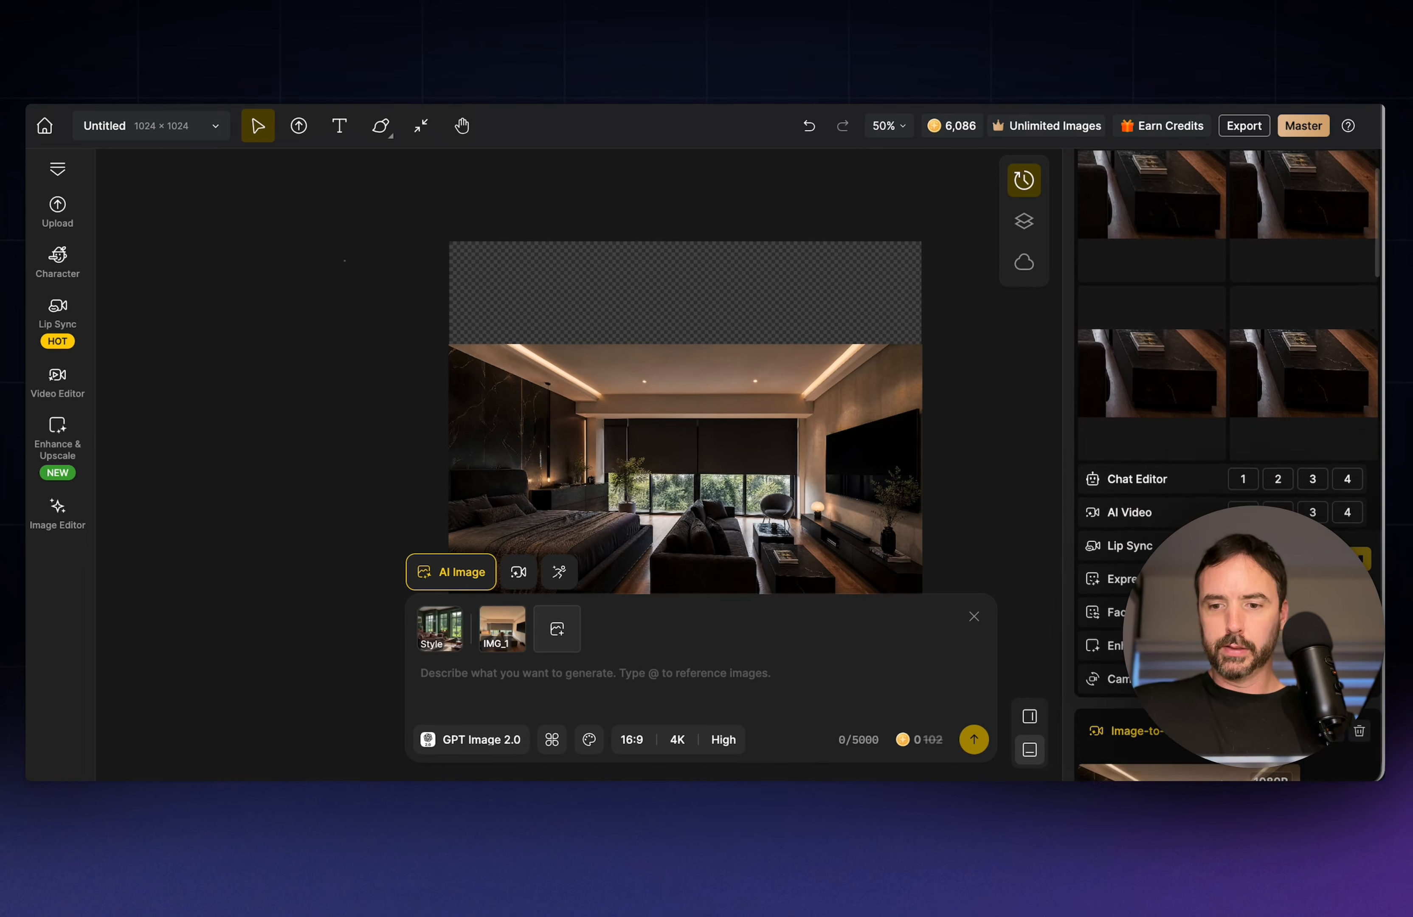
{"action": "scroll", "coordinate": [1226, 657], "scroll_direction": "down", "scroll_amount": 1}
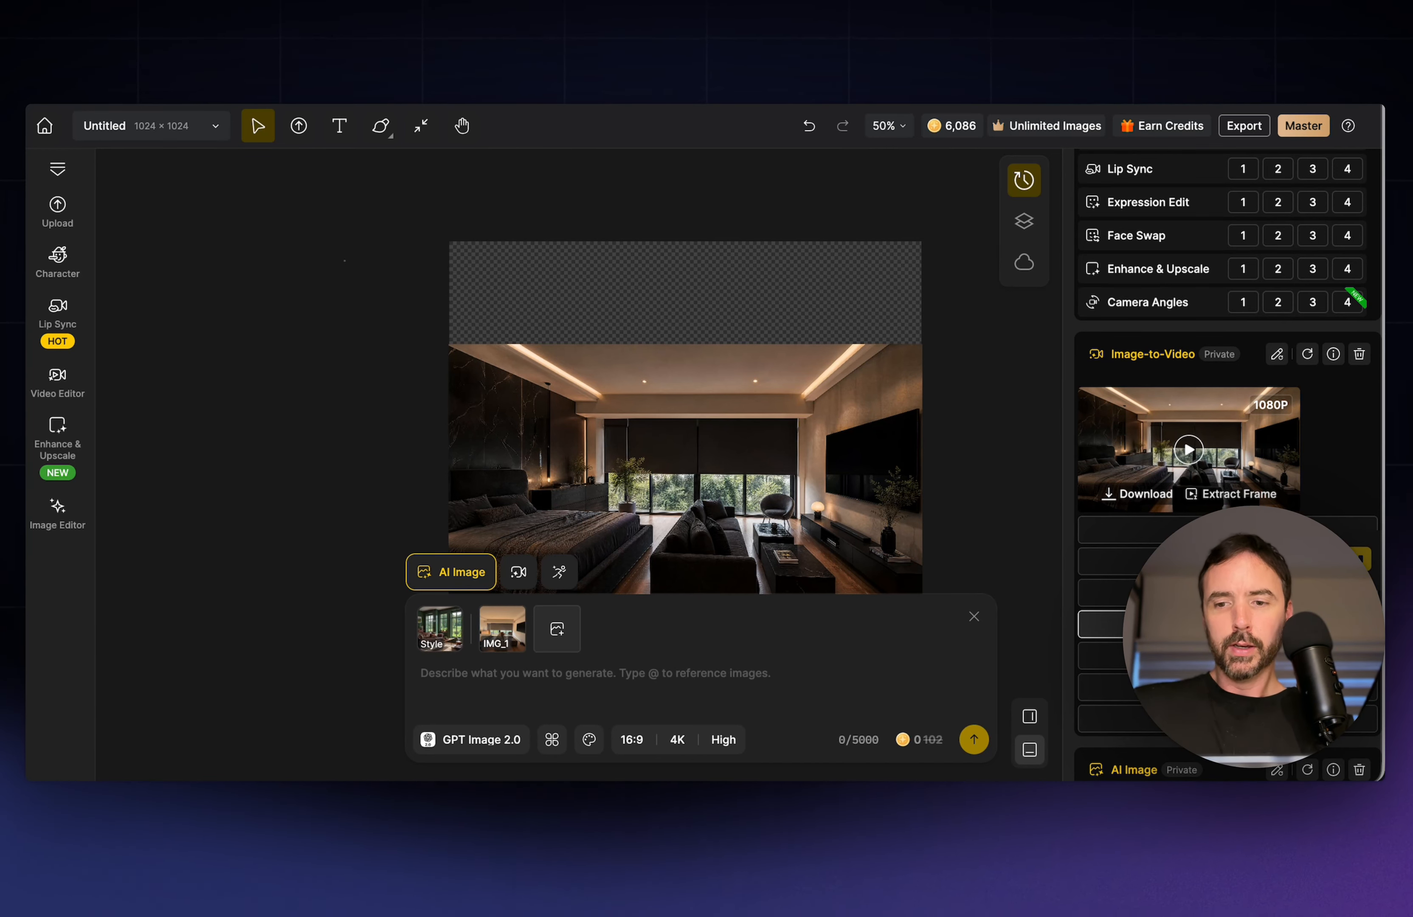
{"action": "left_click", "coordinate": [1187, 451]}
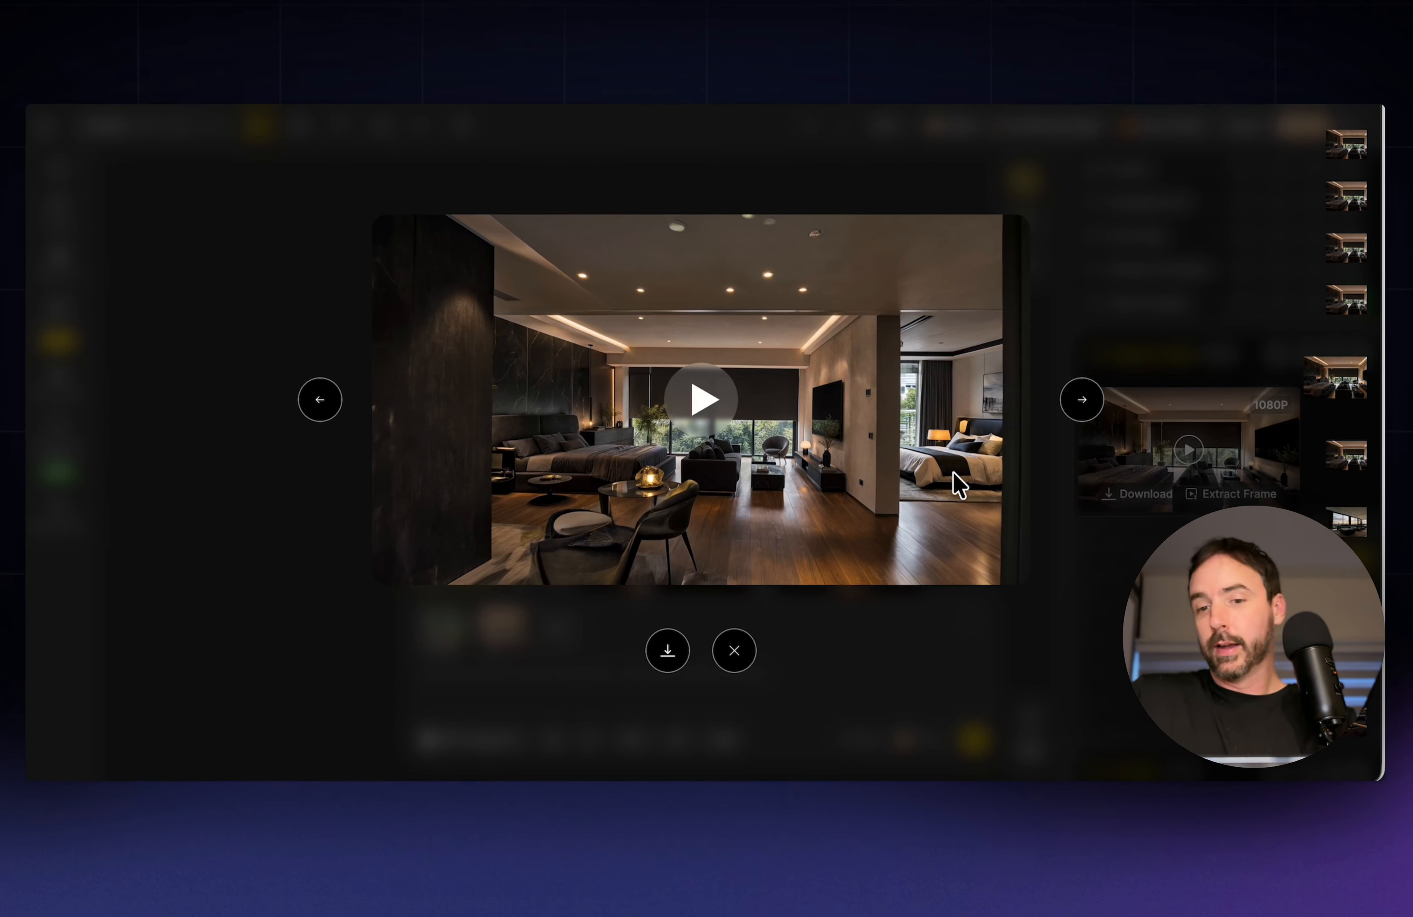
{"action": "left_click", "coordinate": [701, 399]}
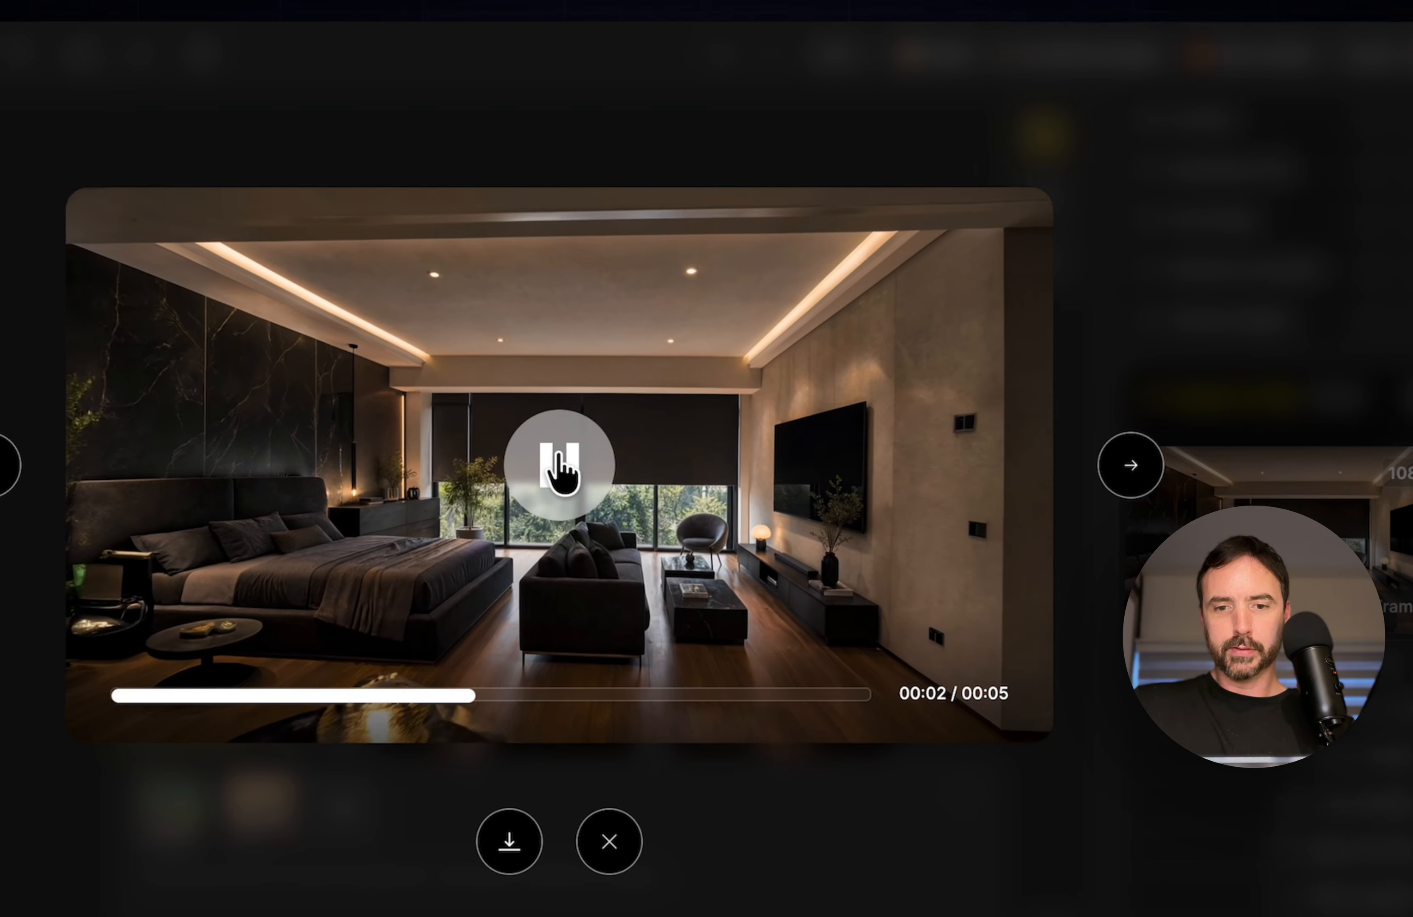
{"action": "left_click", "coordinate": [558, 468]}
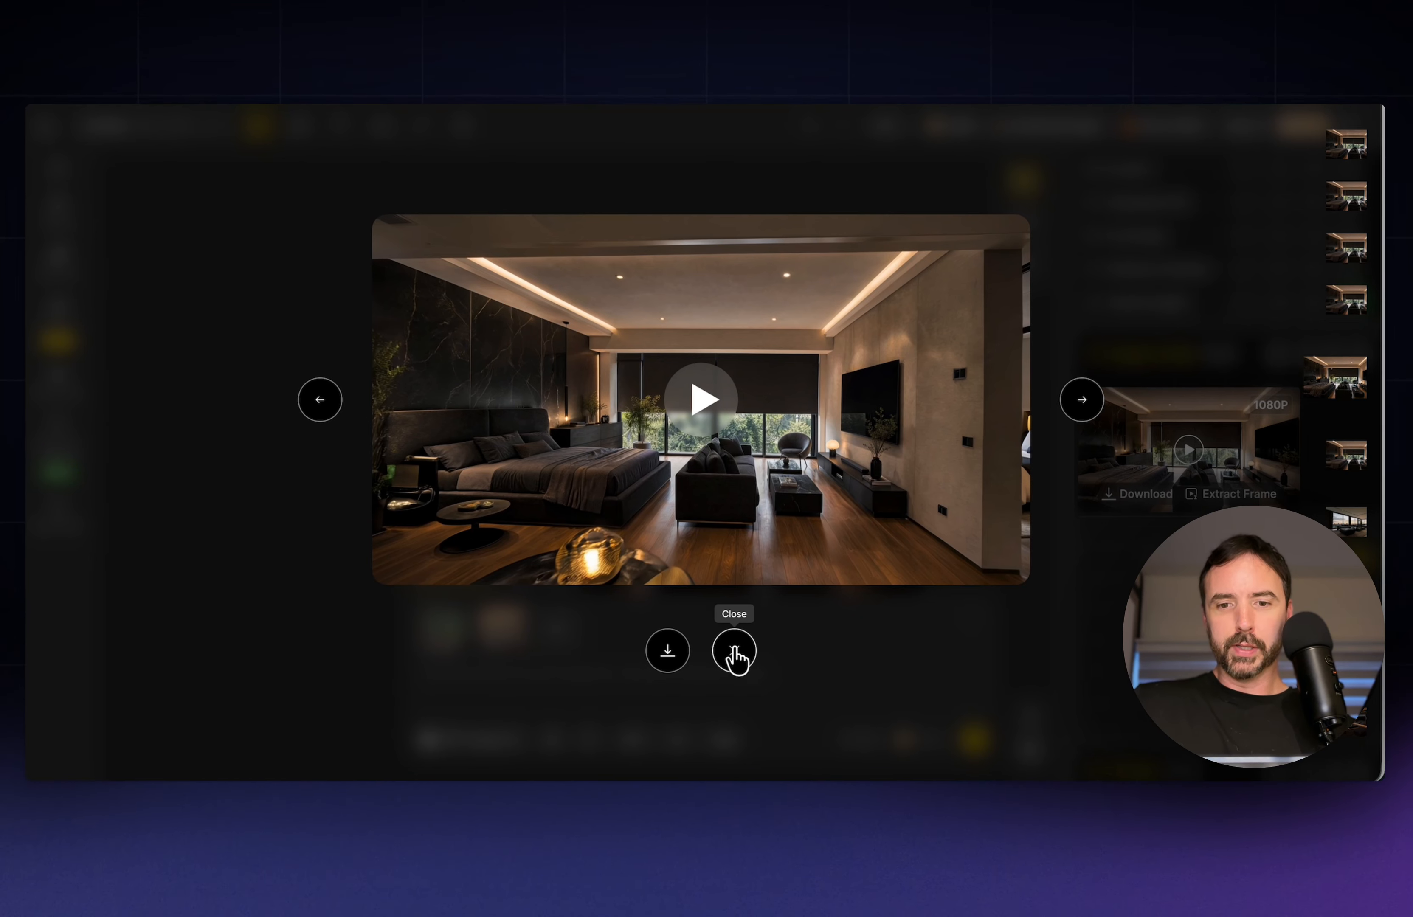
{"action": "left_click", "coordinate": [734, 653]}
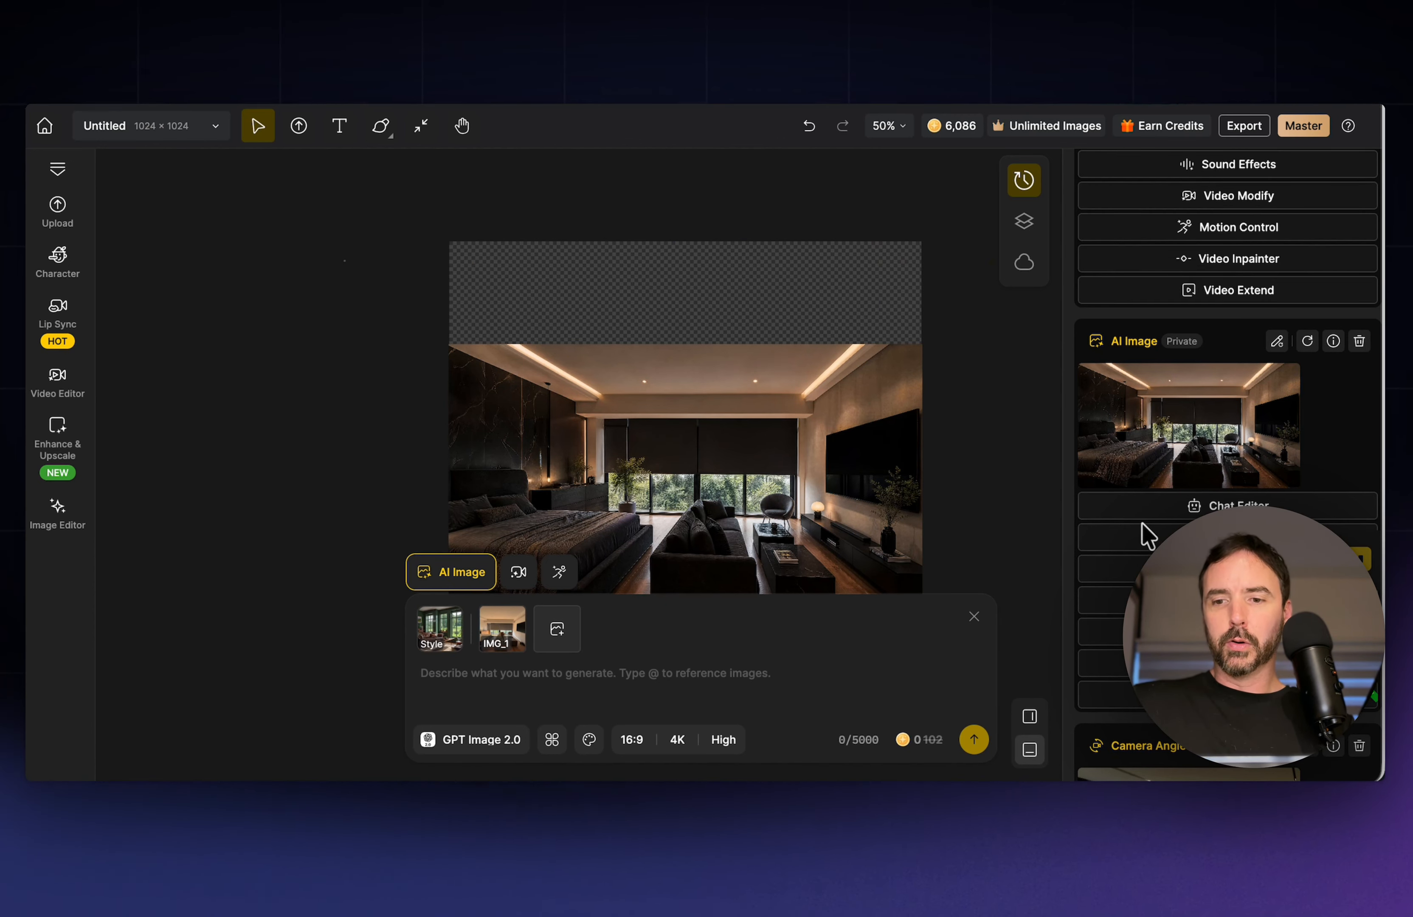
- Replace the original photo with the dark redesigned apartment as the reference image and attach the light gray, yellow and black color palette
{"action": "mouse_move", "coordinate": [1198, 437]}
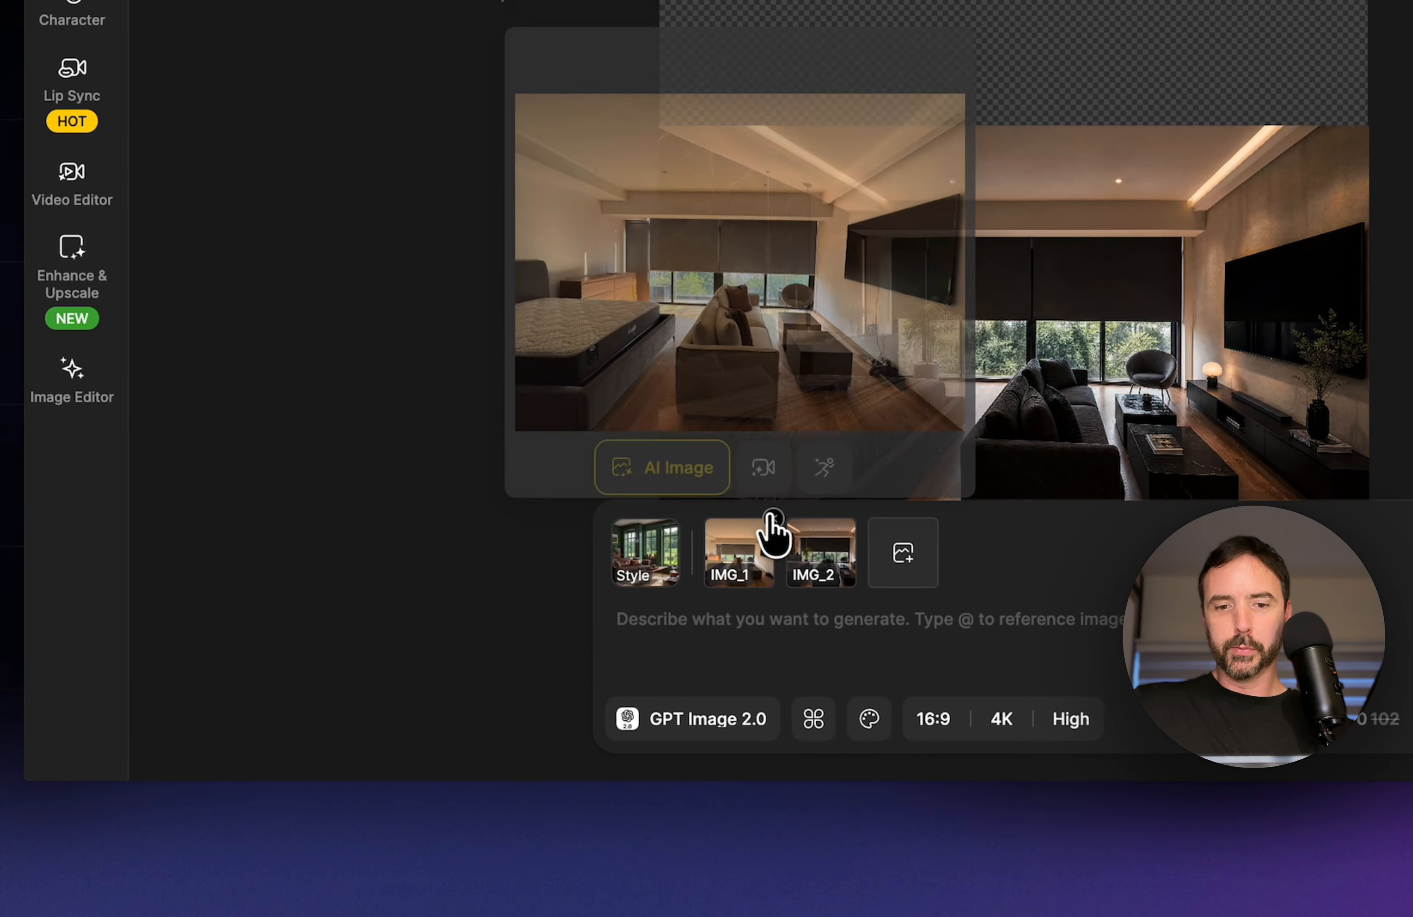
{"action": "left_click", "coordinate": [271, 522]}
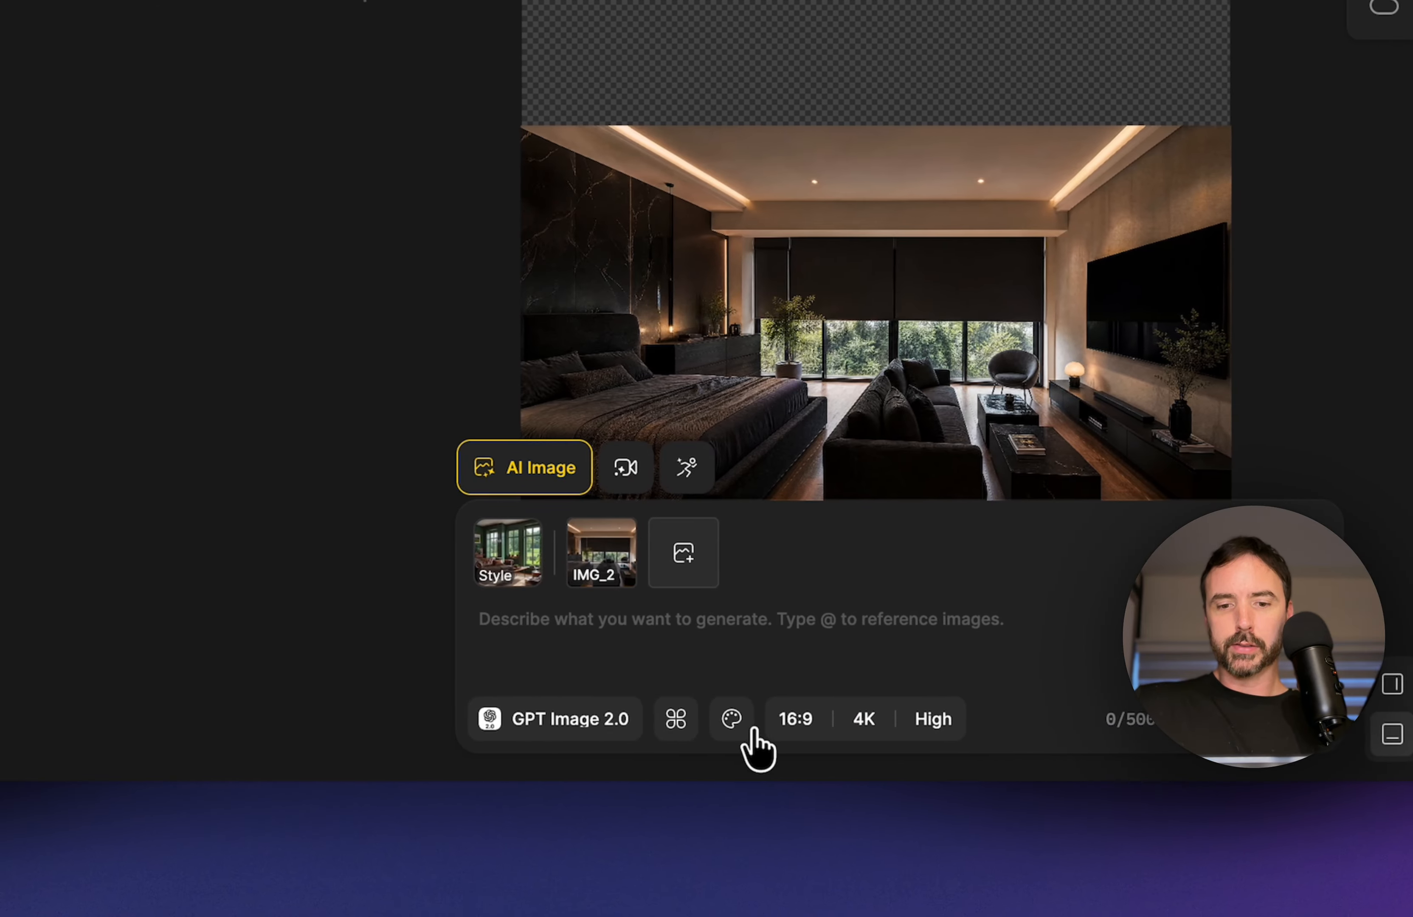
{"action": "left_click", "coordinate": [191, 719]}
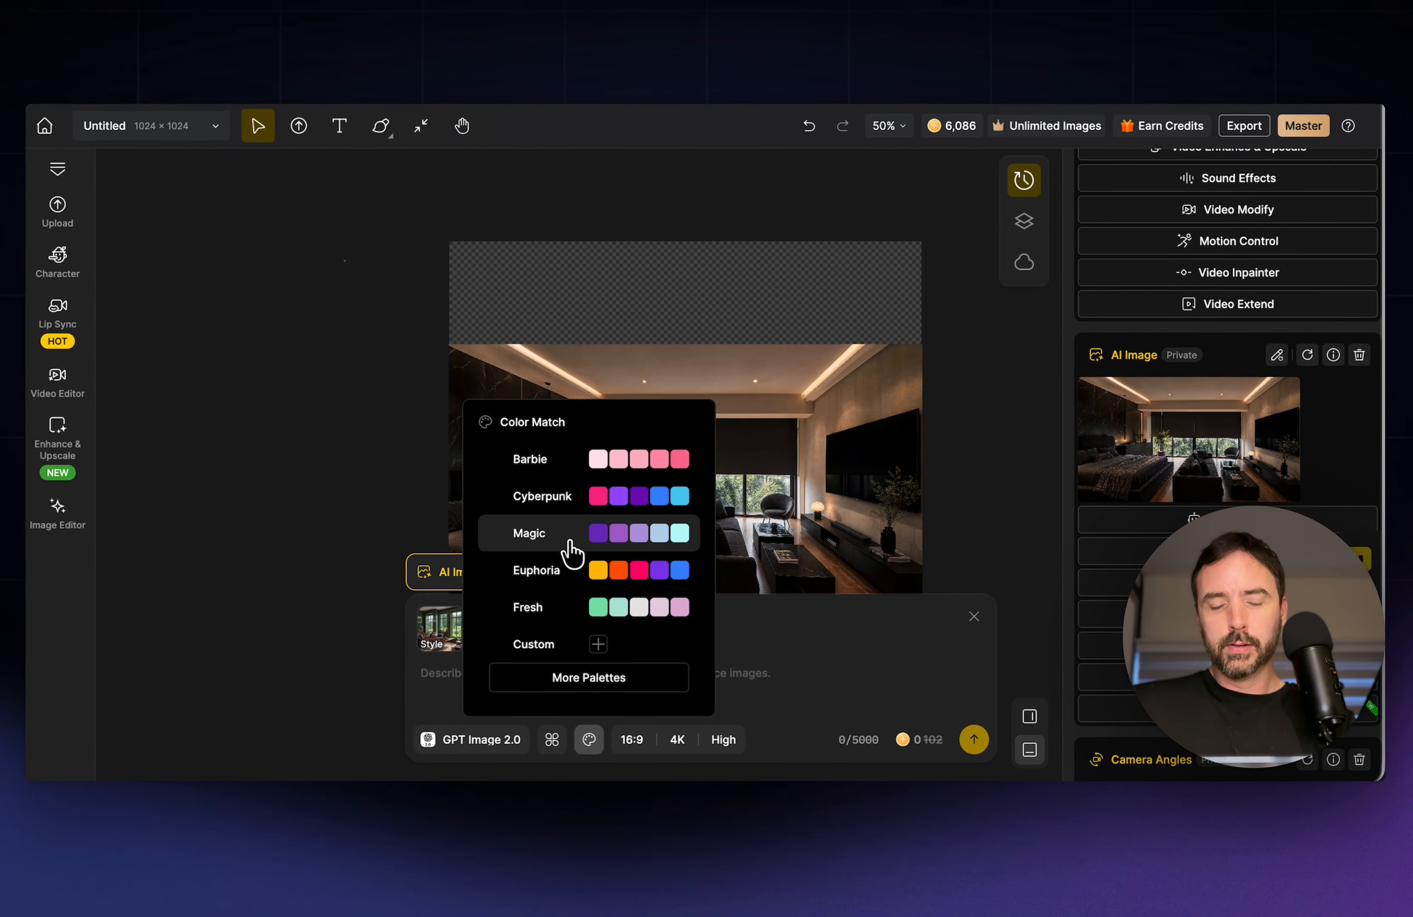
{"action": "left_click", "coordinate": [577, 673]}
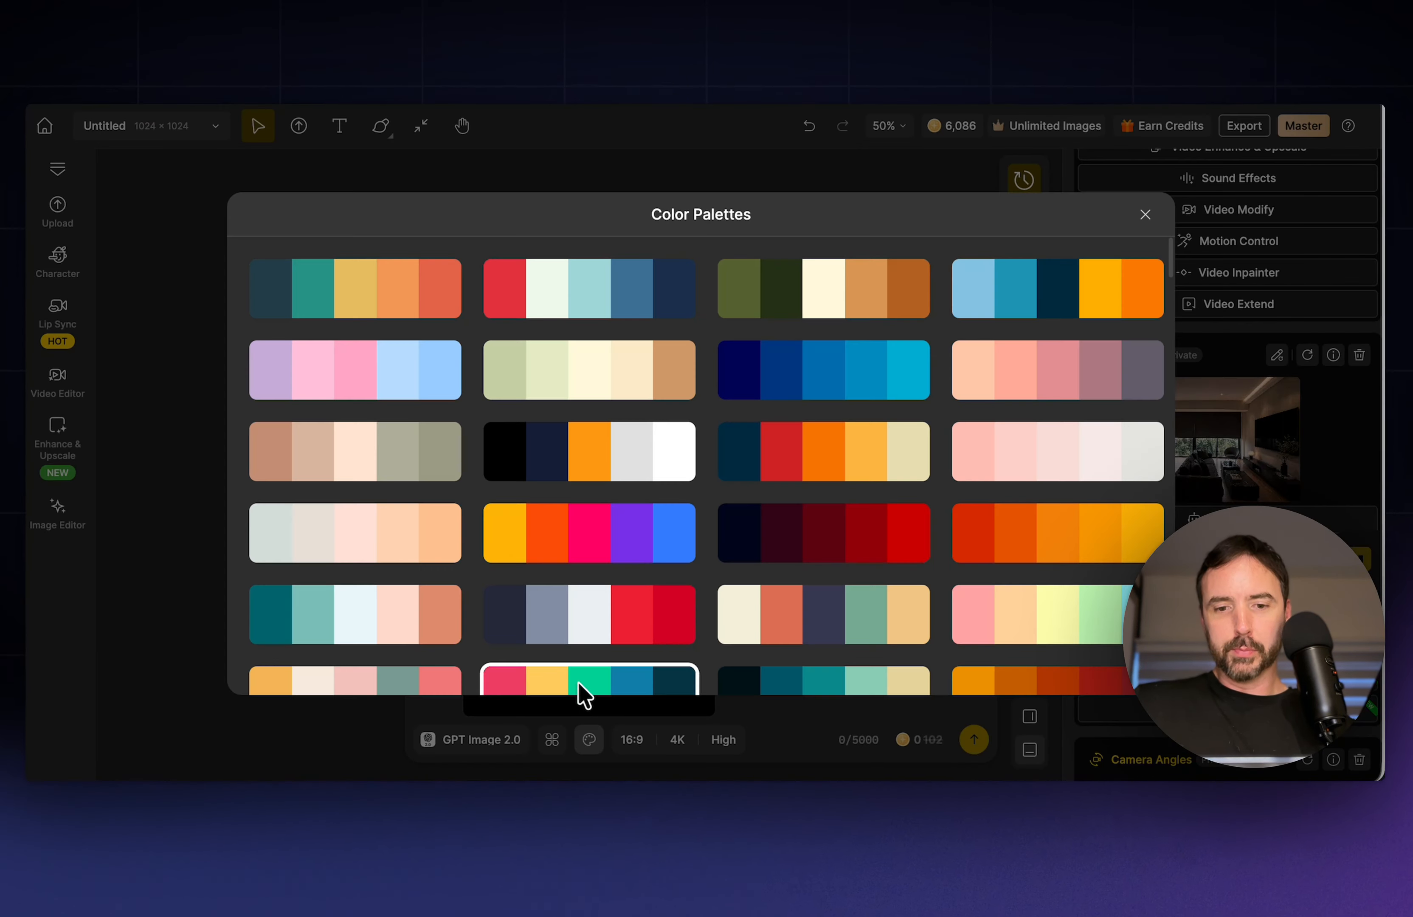
{"action": "scroll", "coordinate": [724, 474], "scroll_direction": "down", "scroll_amount": 15}
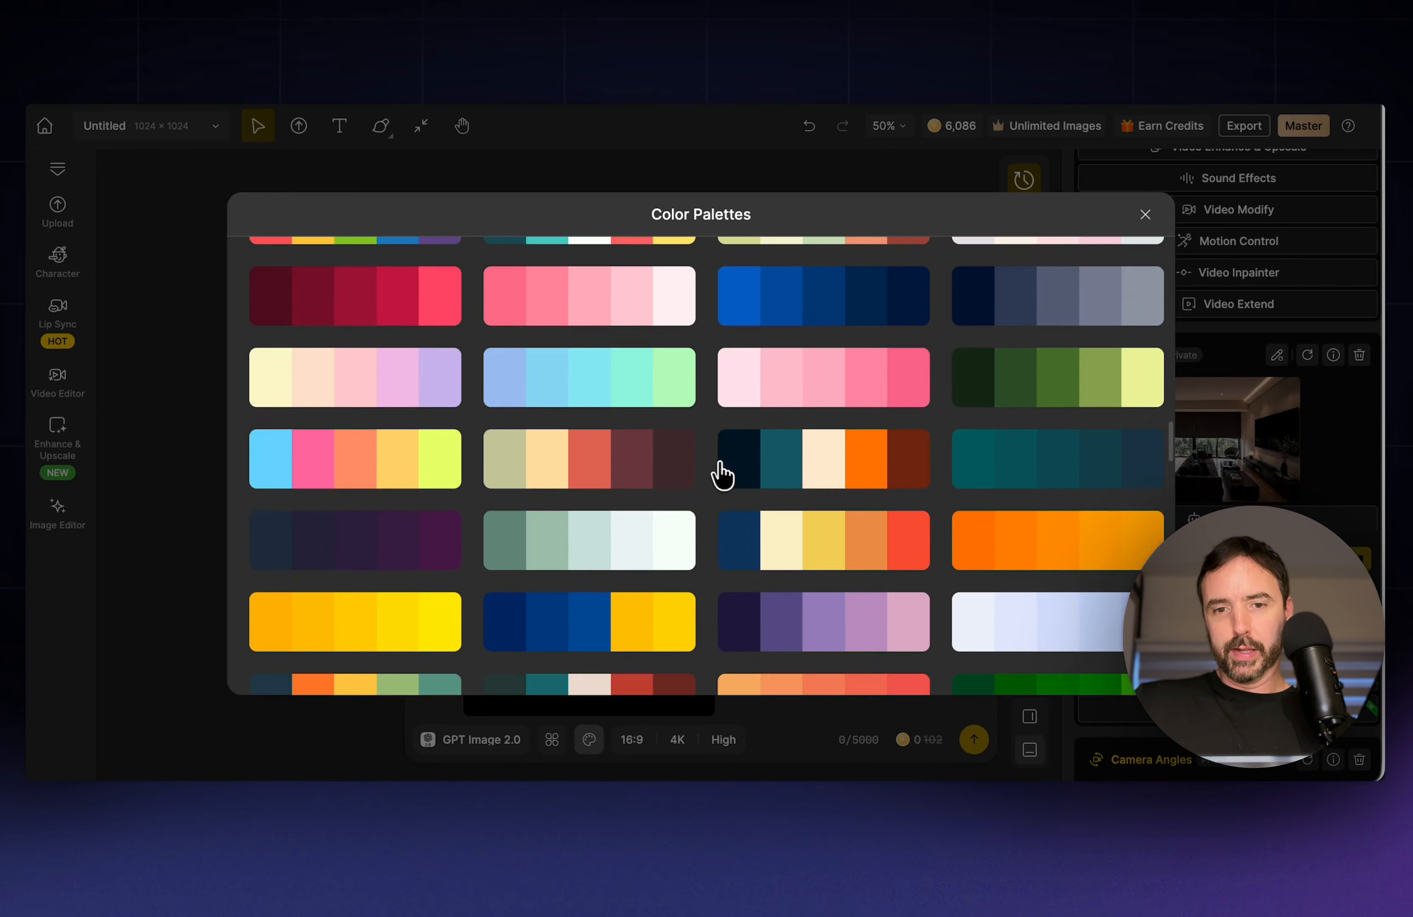
{"action": "scroll", "coordinate": [724, 475], "scroll_direction": "down", "scroll_amount": 10}
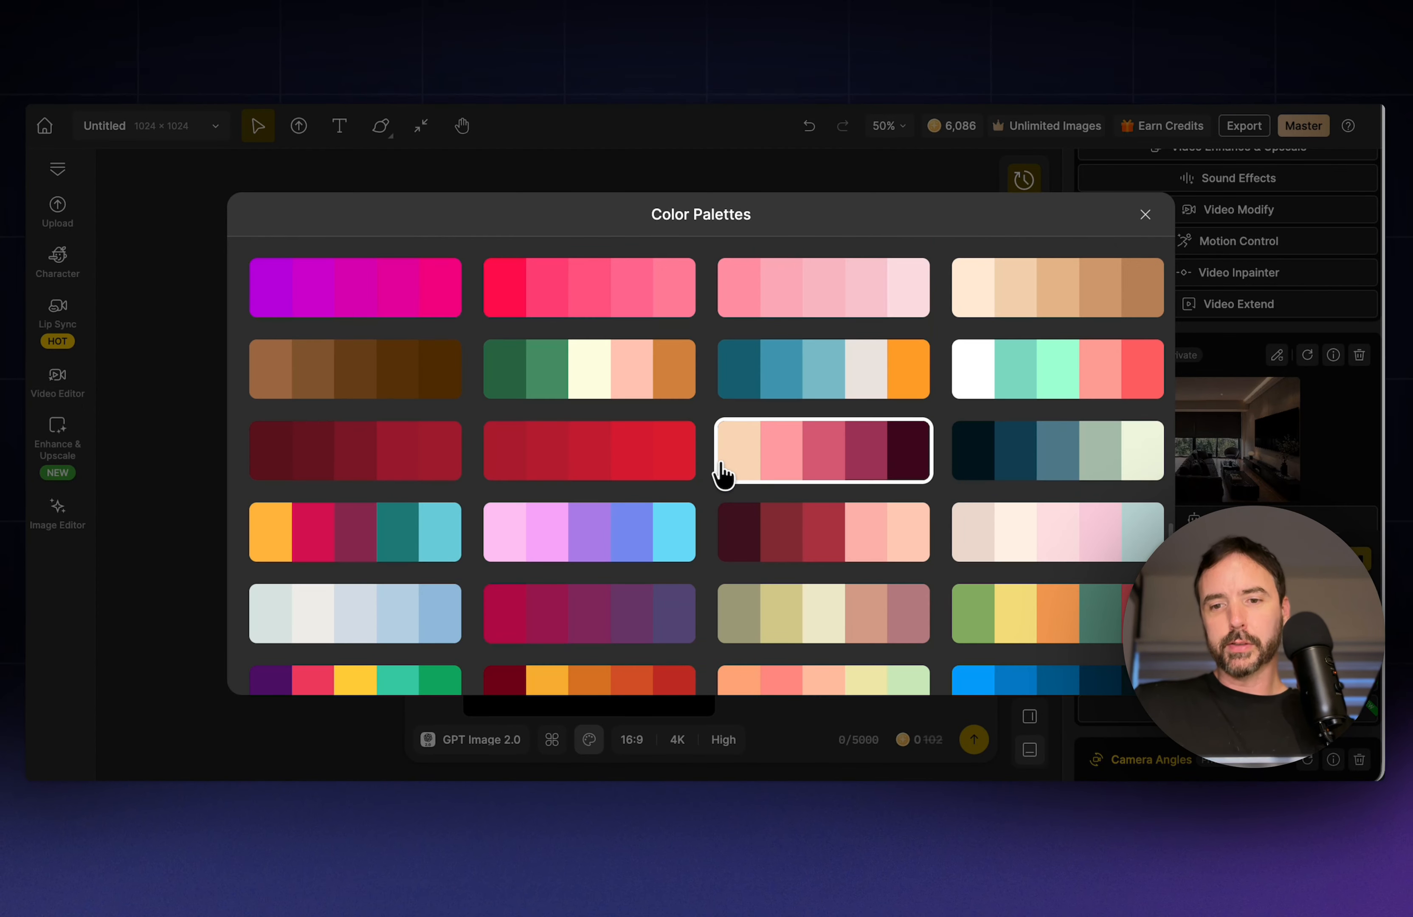
{"action": "scroll", "coordinate": [721, 474], "scroll_direction": "up", "scroll_amount": 6}
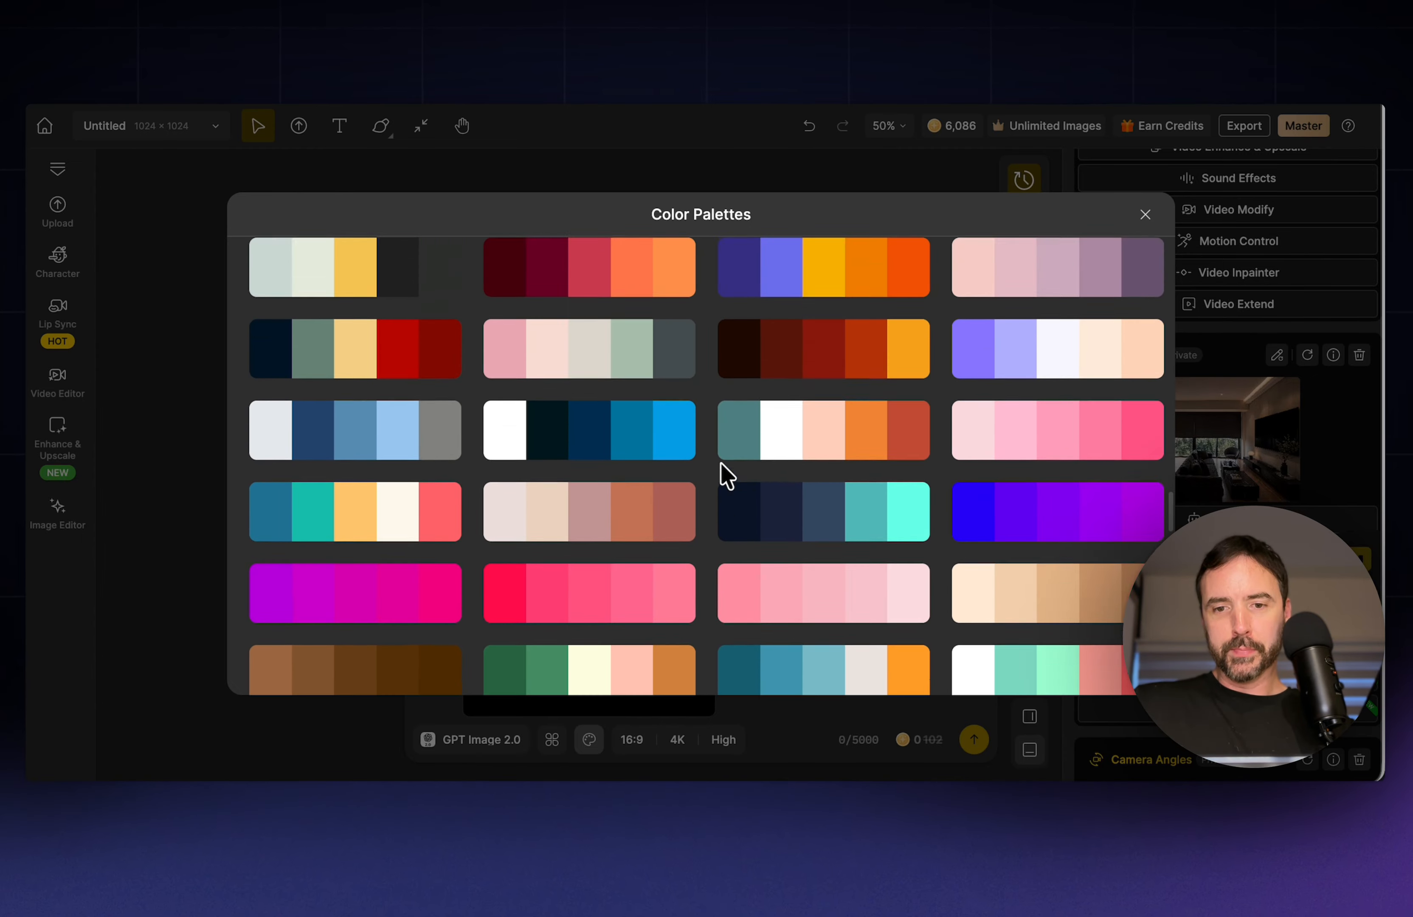
{"action": "scroll", "coordinate": [725, 474], "scroll_direction": "down", "scroll_amount": 15}
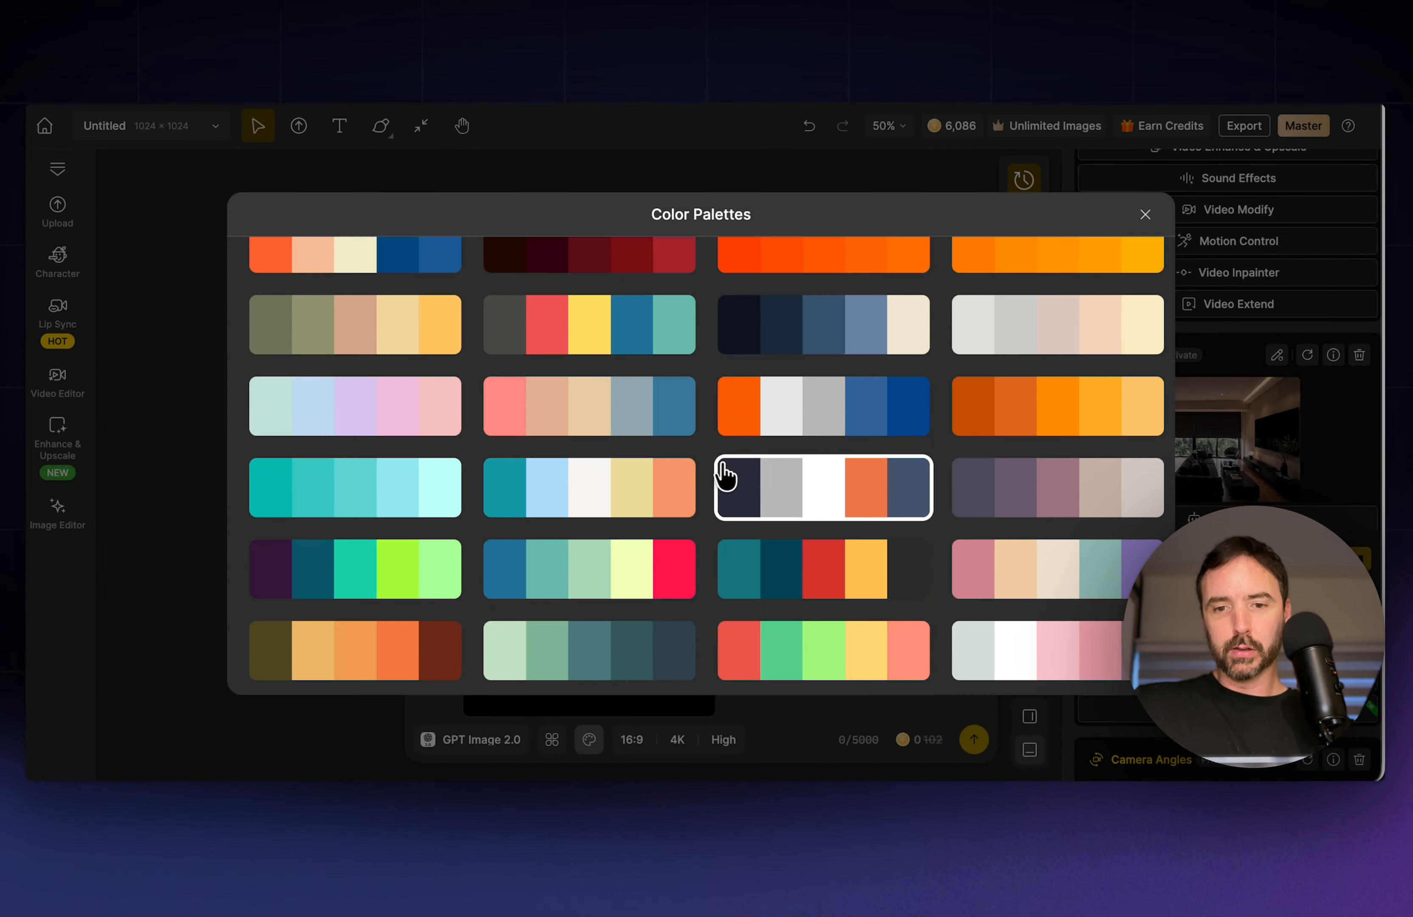
{"action": "scroll", "coordinate": [725, 475], "scroll_direction": "down", "scroll_amount": 10}
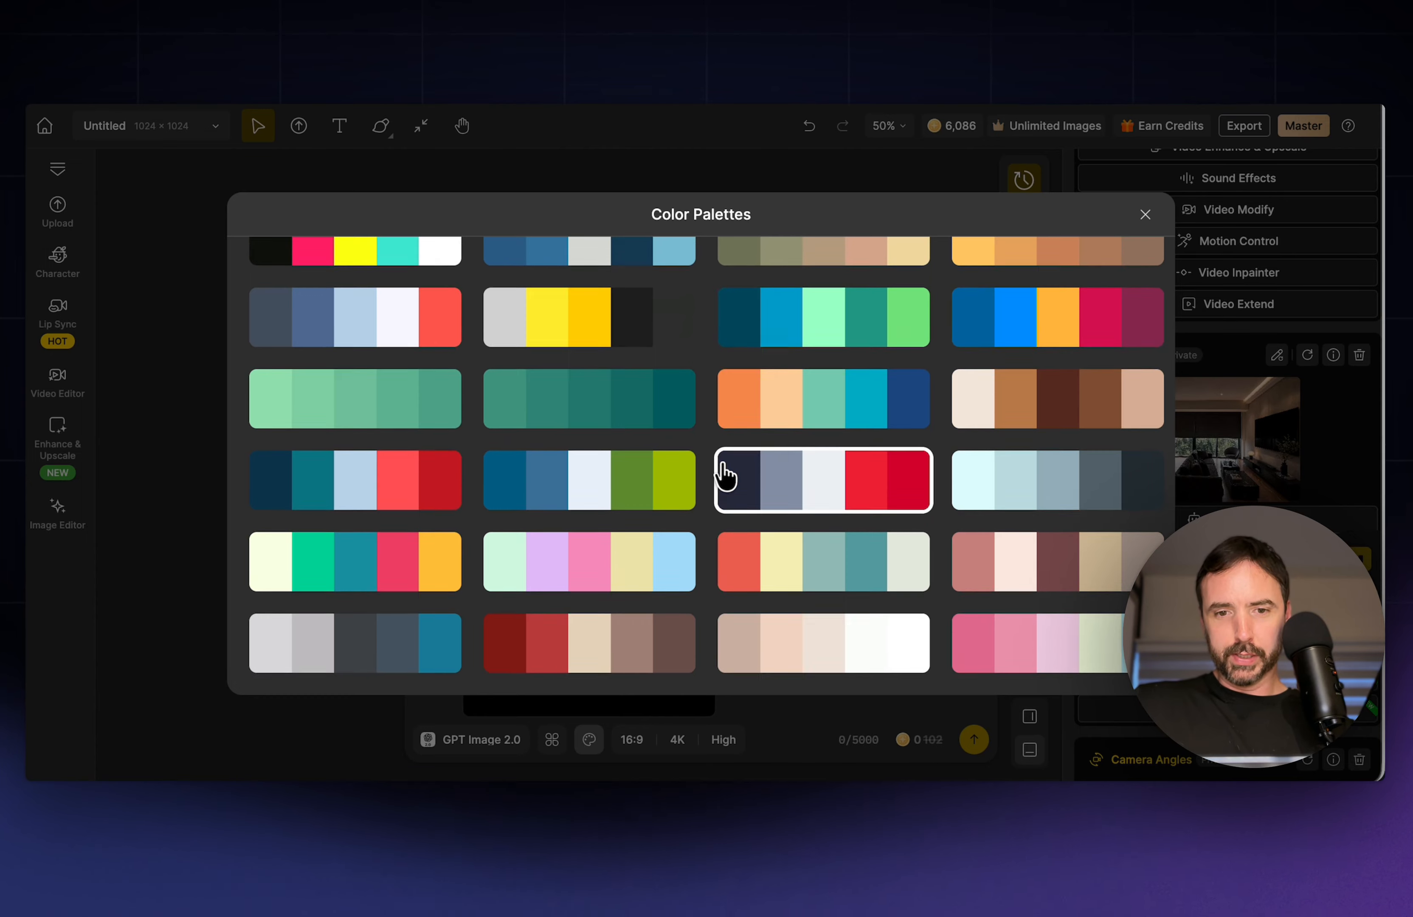
{"action": "scroll", "coordinate": [724, 475], "scroll_direction": "up", "scroll_amount": 1}
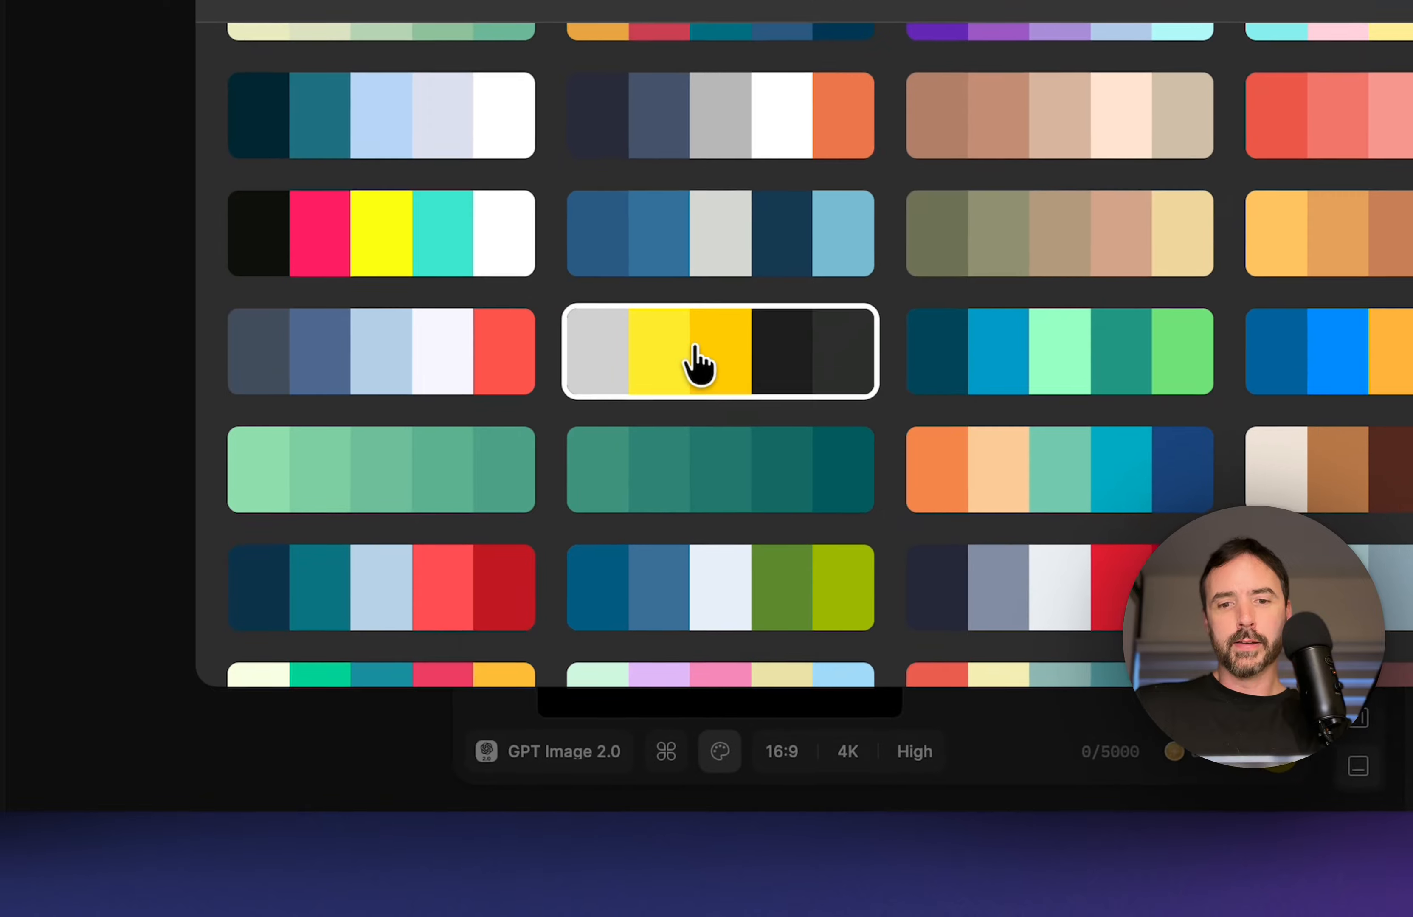
{"action": "left_click", "coordinate": [573, 471]}
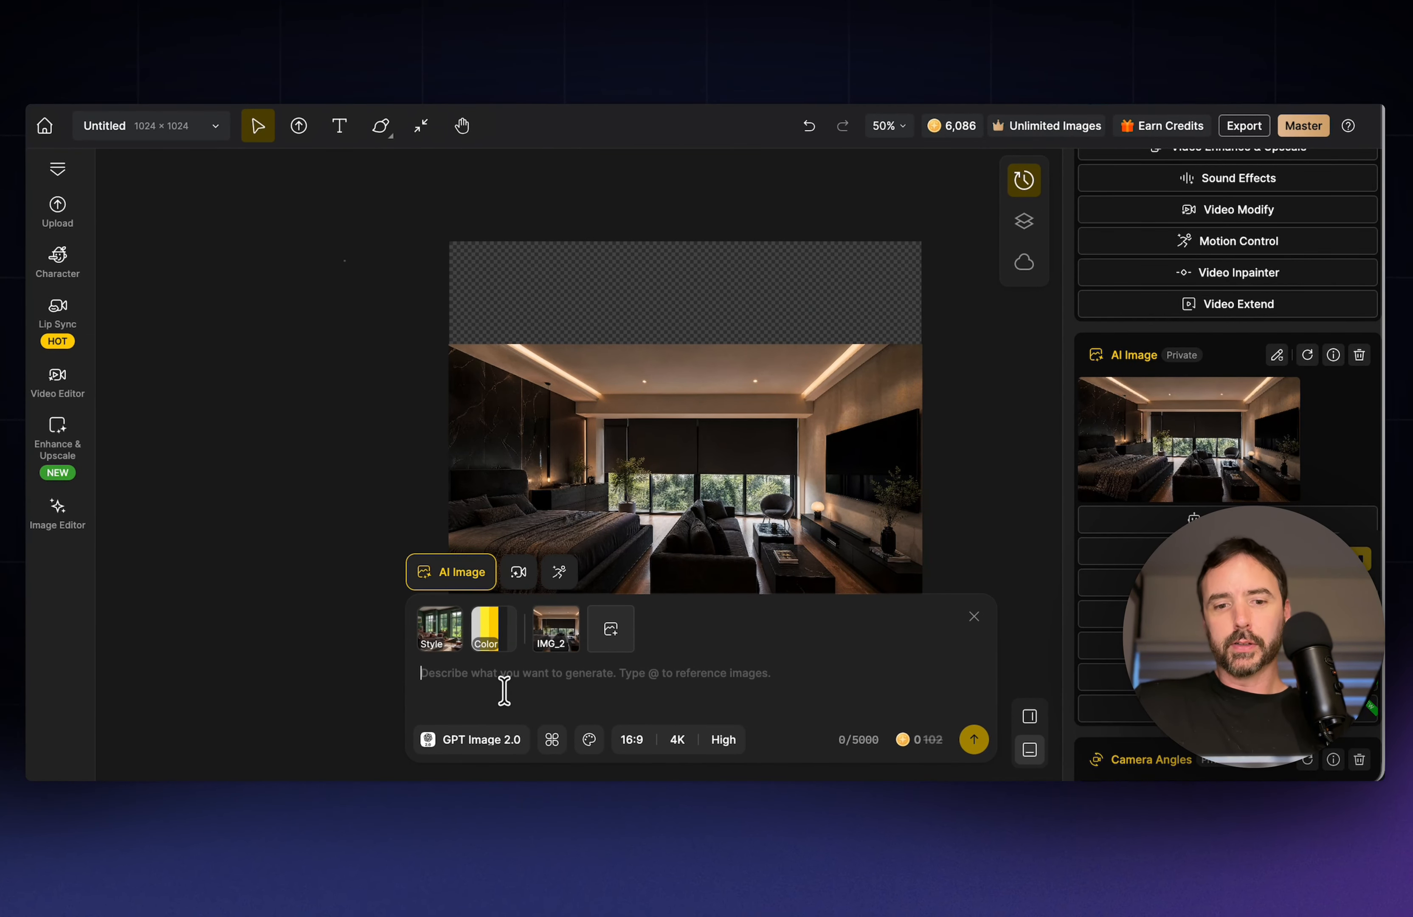
- Generate an image with the prompt "Change the color profile to yellow, gray, and black, just like the colors that I attached."
{"action": "left_click", "coordinate": [503, 689]}
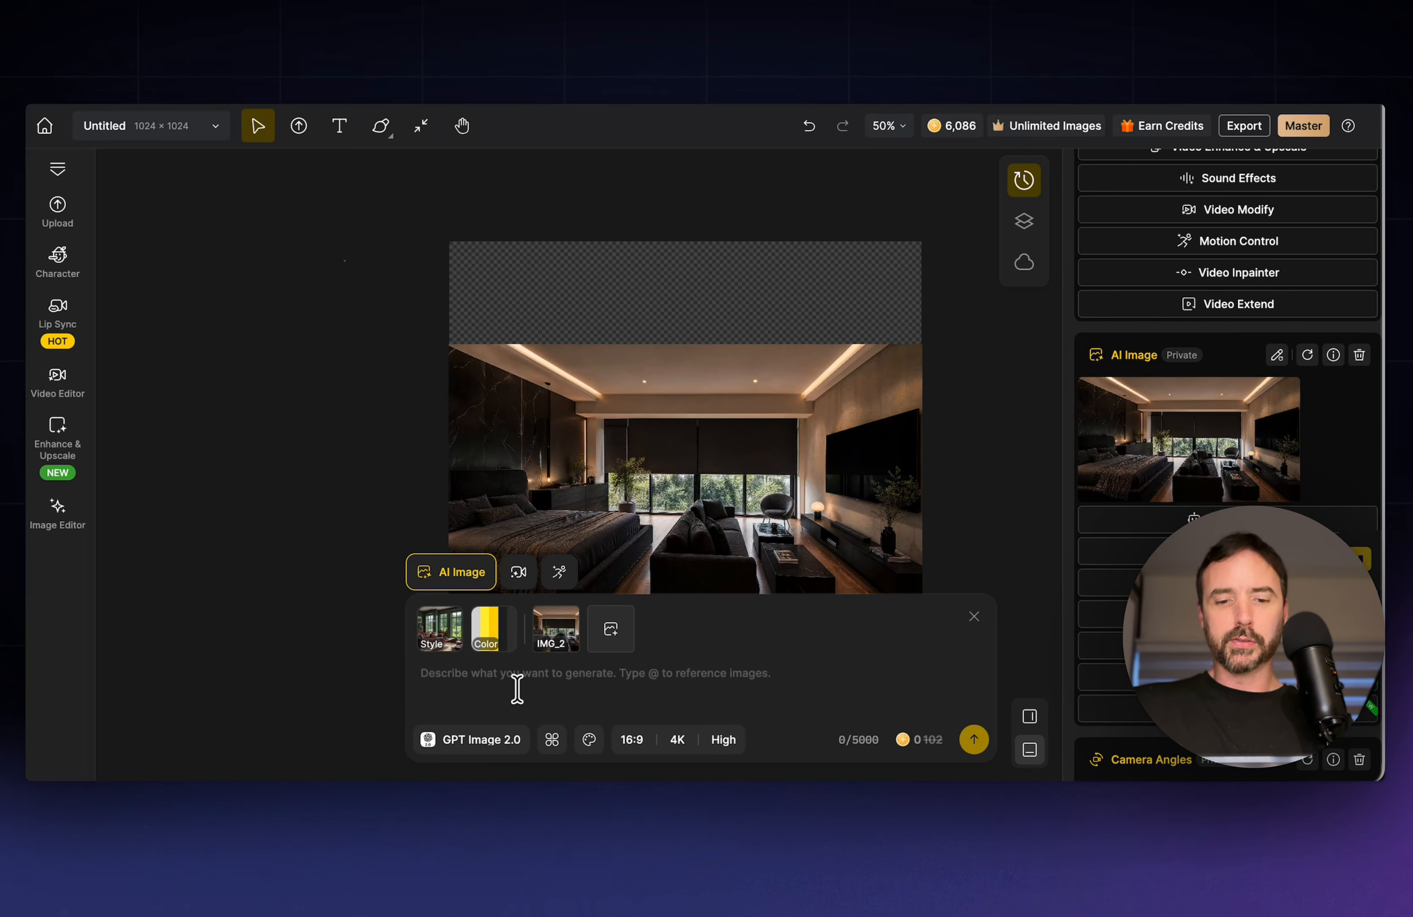
{"action": "type", "text": "Change the"}
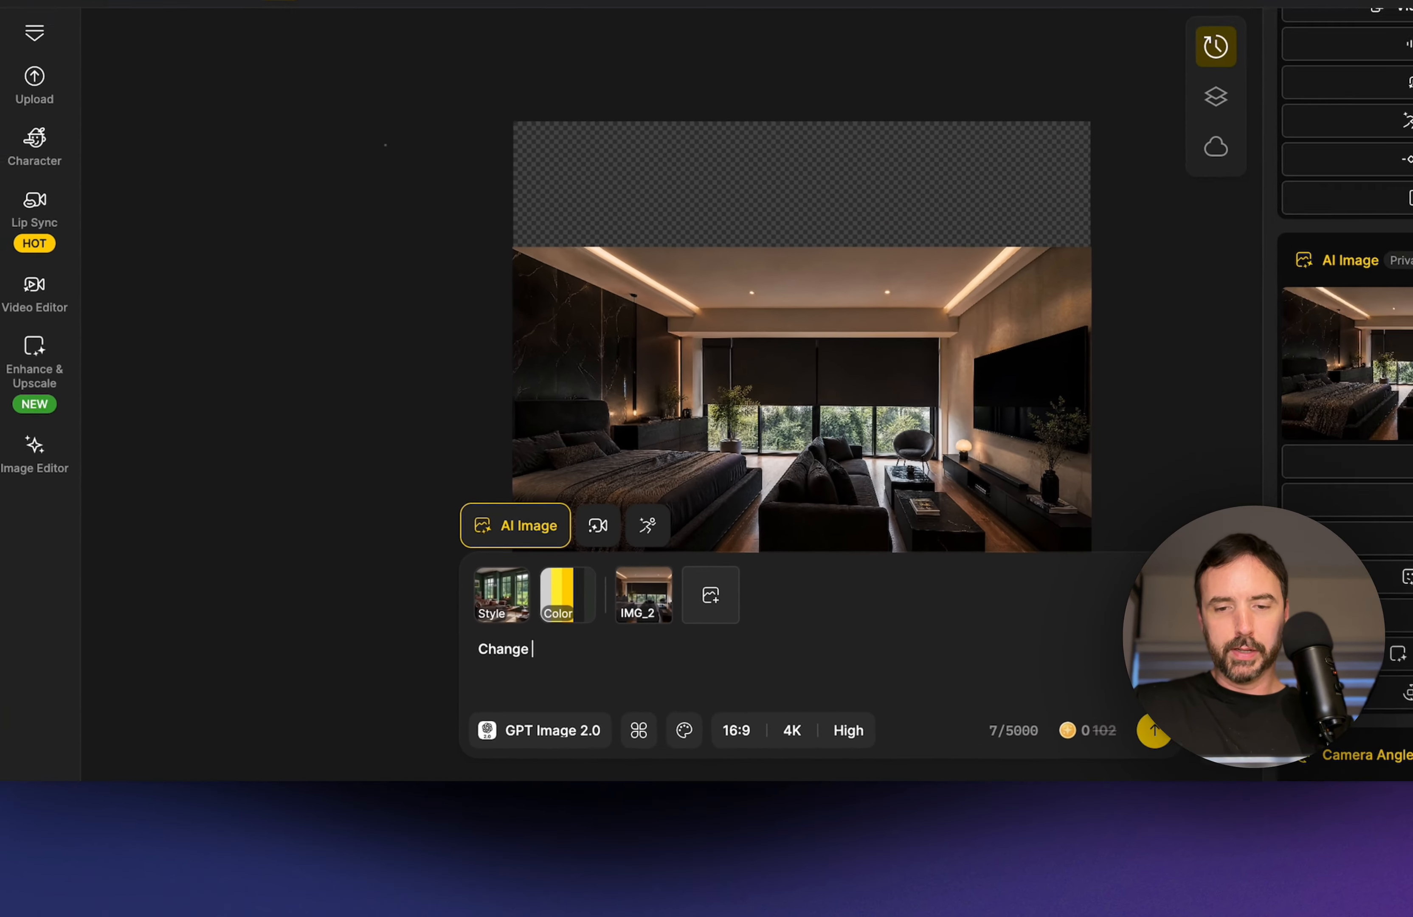
{"action": "type", "text": " color profile to yellow, gray, and bla"}
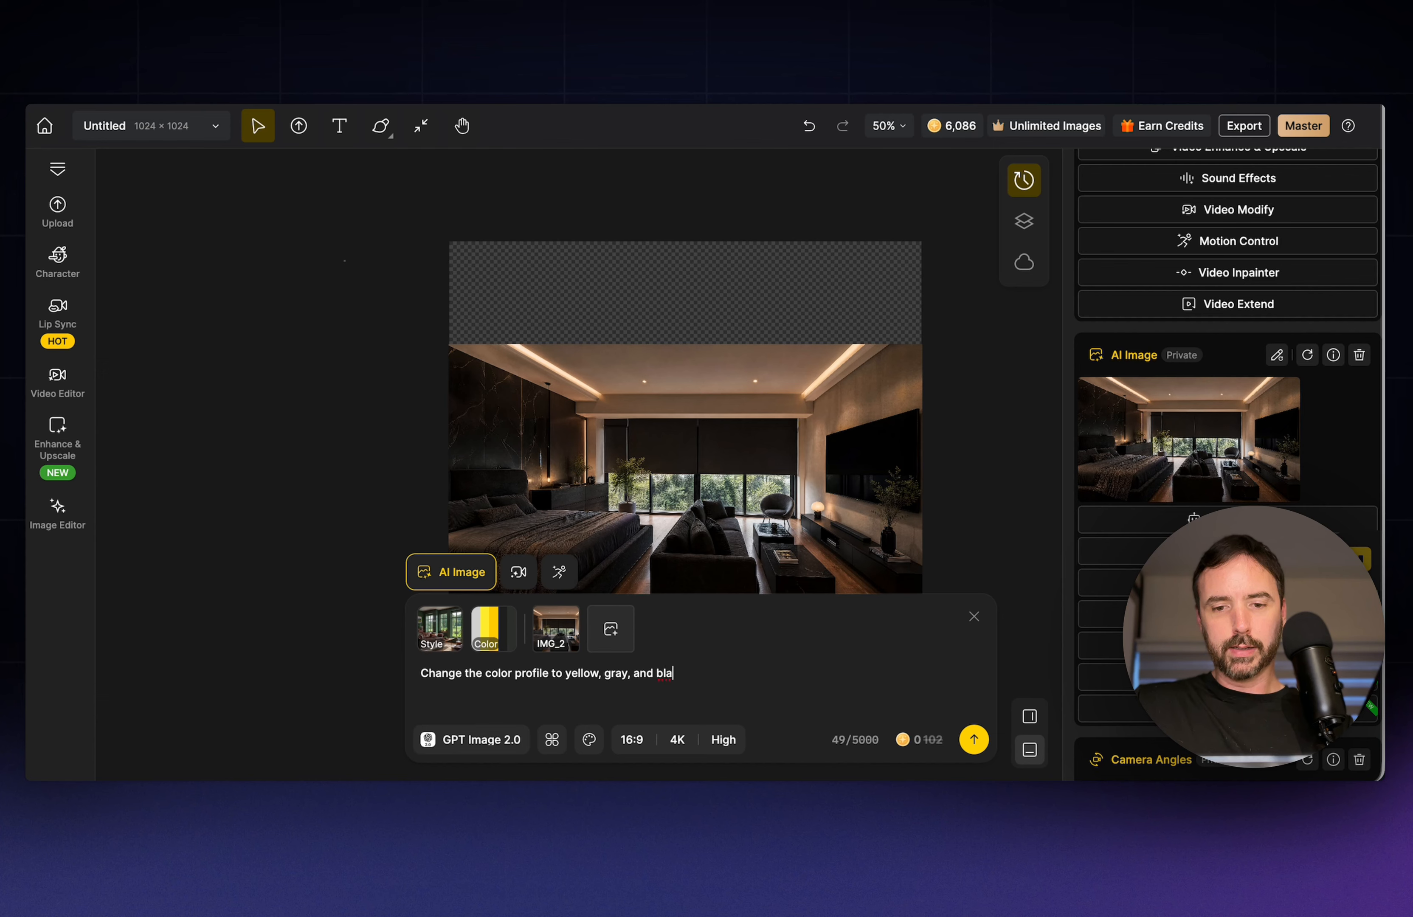
{"action": "type", "text": "lors that I attached."}
{"action": "left_click", "coordinate": [975, 738]}
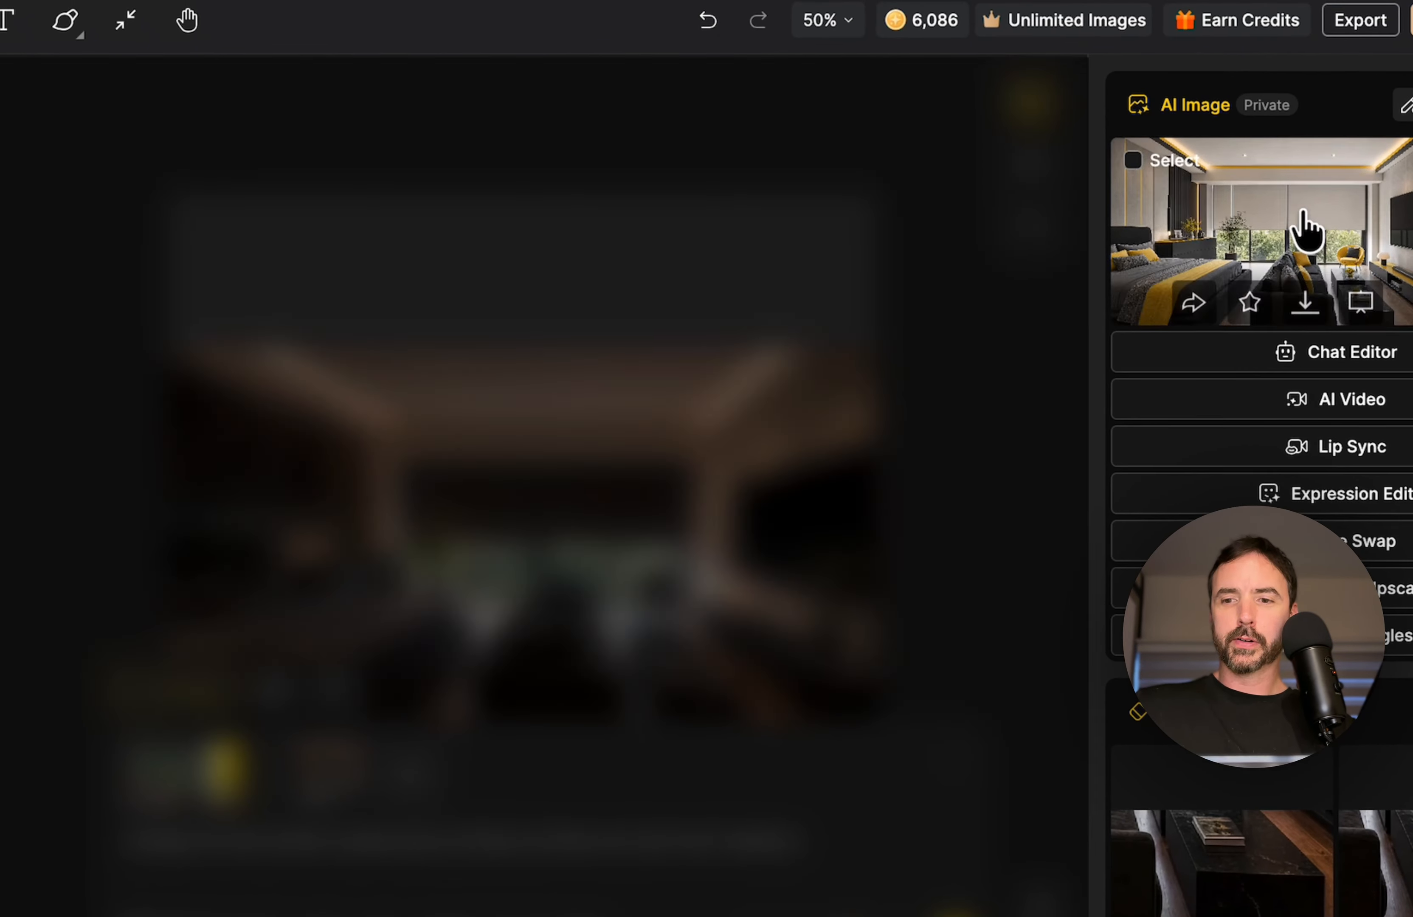
- View the recolored apartment at full size and compare it with the dark version
{"action": "left_click", "coordinate": [1303, 213]}
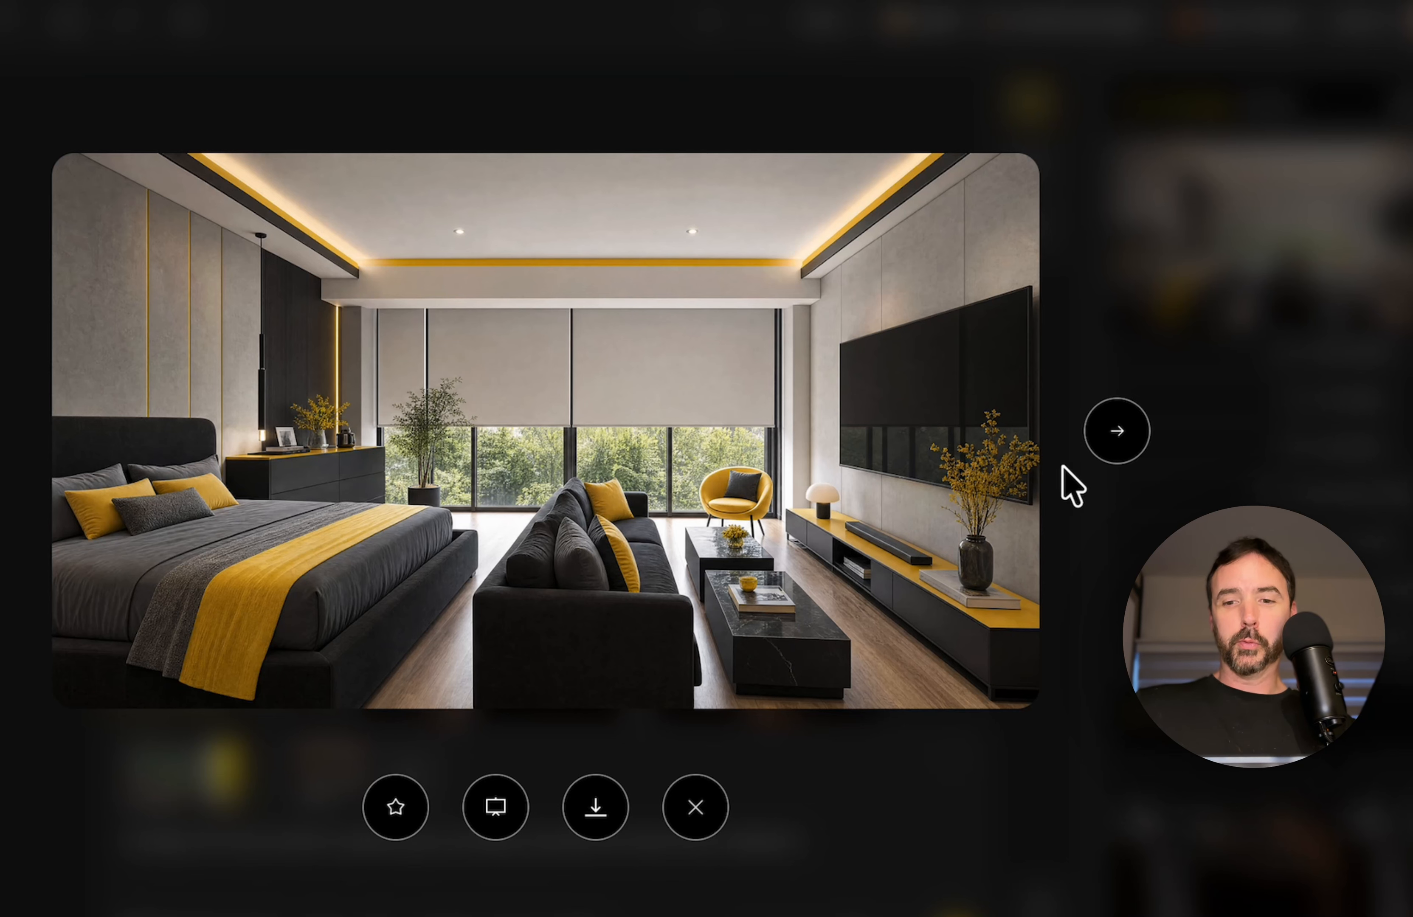
{"action": "left_click", "coordinate": [1116, 431]}
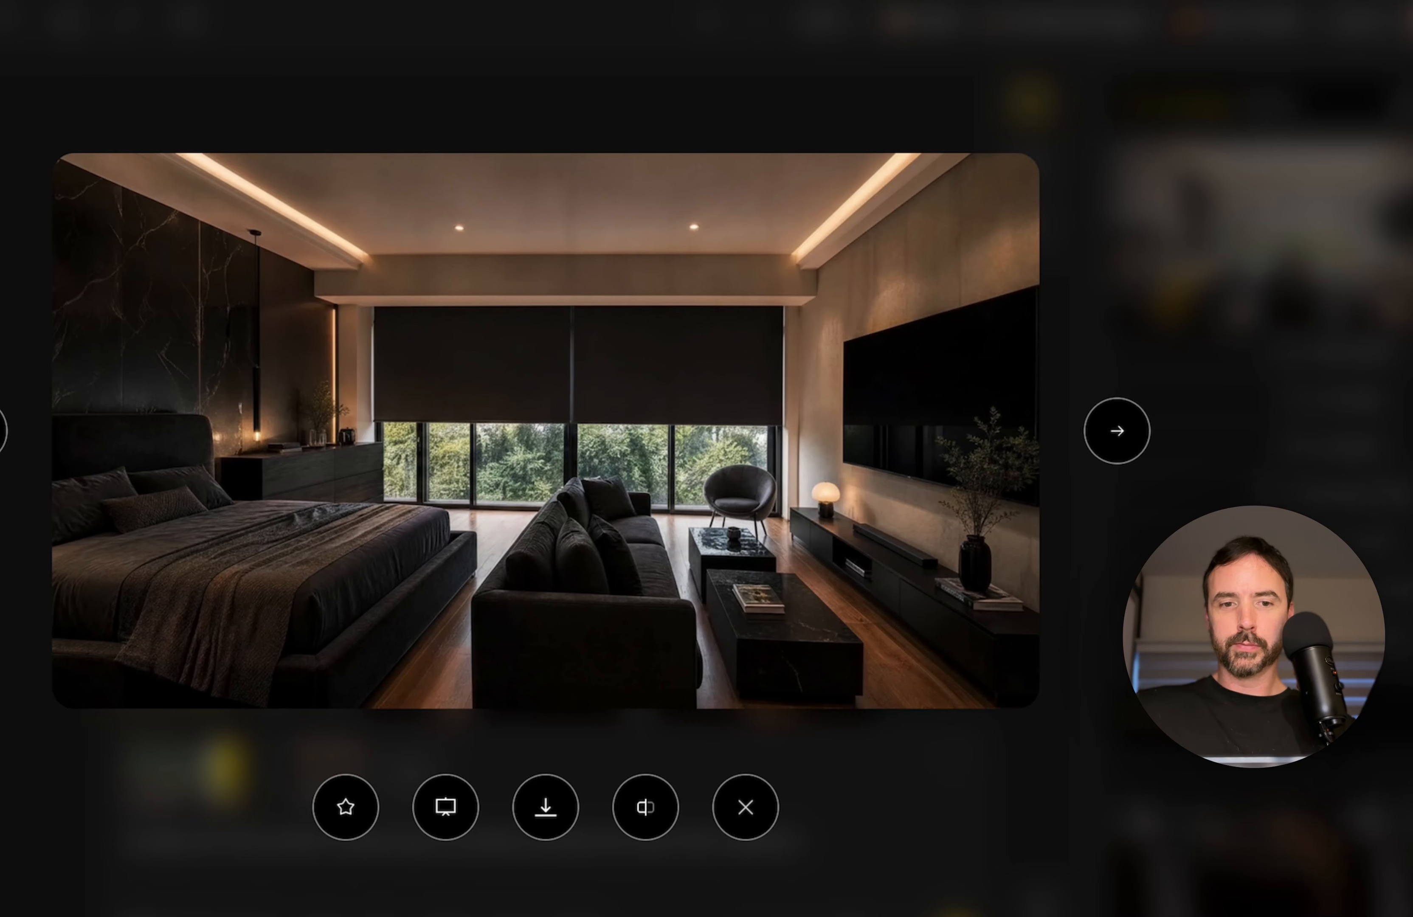
{"action": "left_click", "coordinate": [2, 431]}
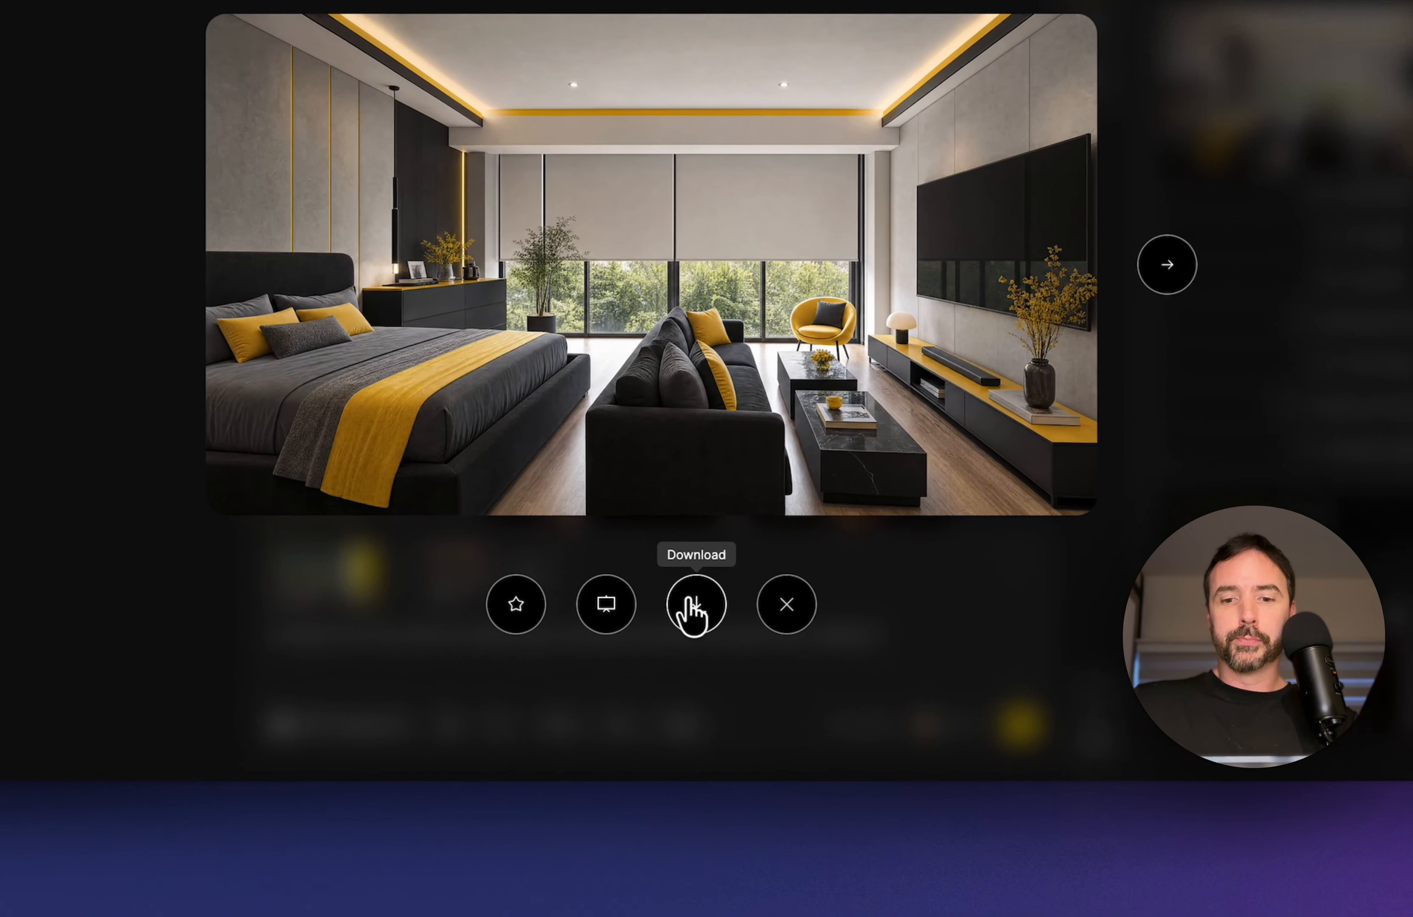
- Upscale the yellow, gray and black apartment image 2x as a PNG through its download options
{"action": "left_click", "coordinate": [732, 651]}
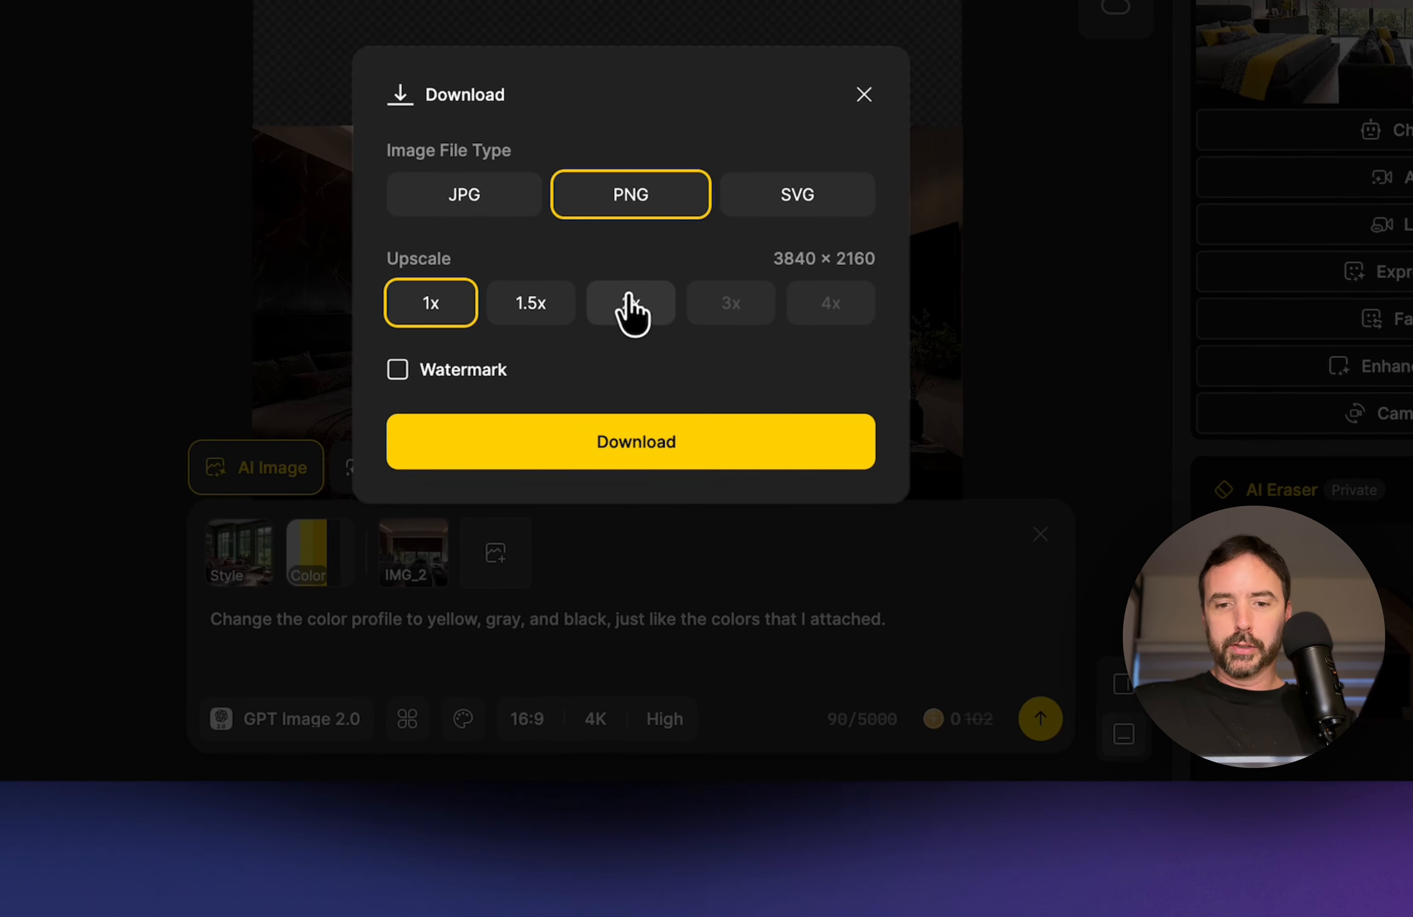
{"action": "left_click", "coordinate": [631, 309]}
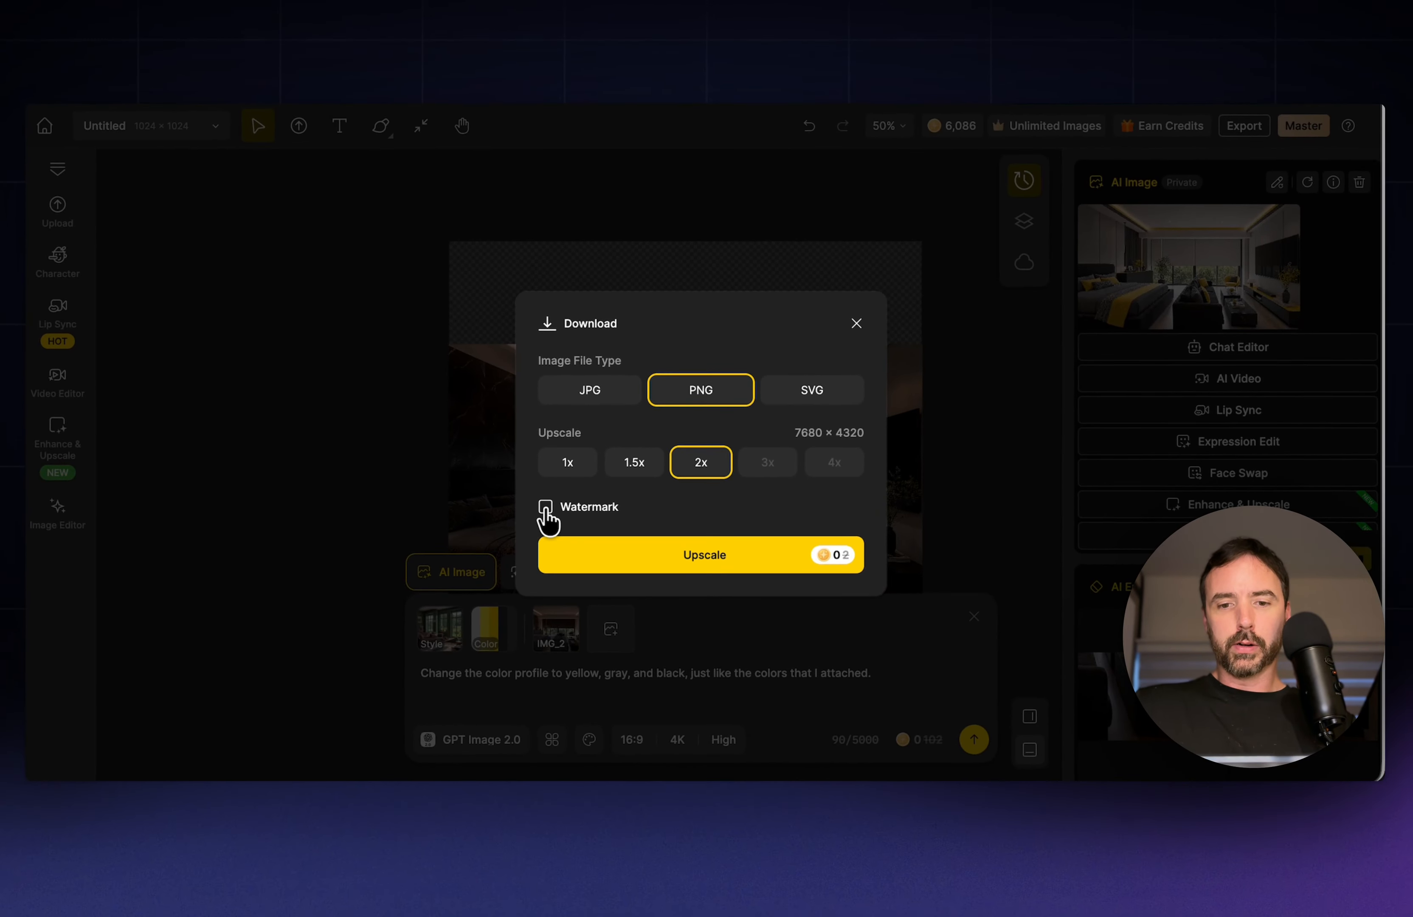
{"action": "left_click", "coordinate": [643, 560]}
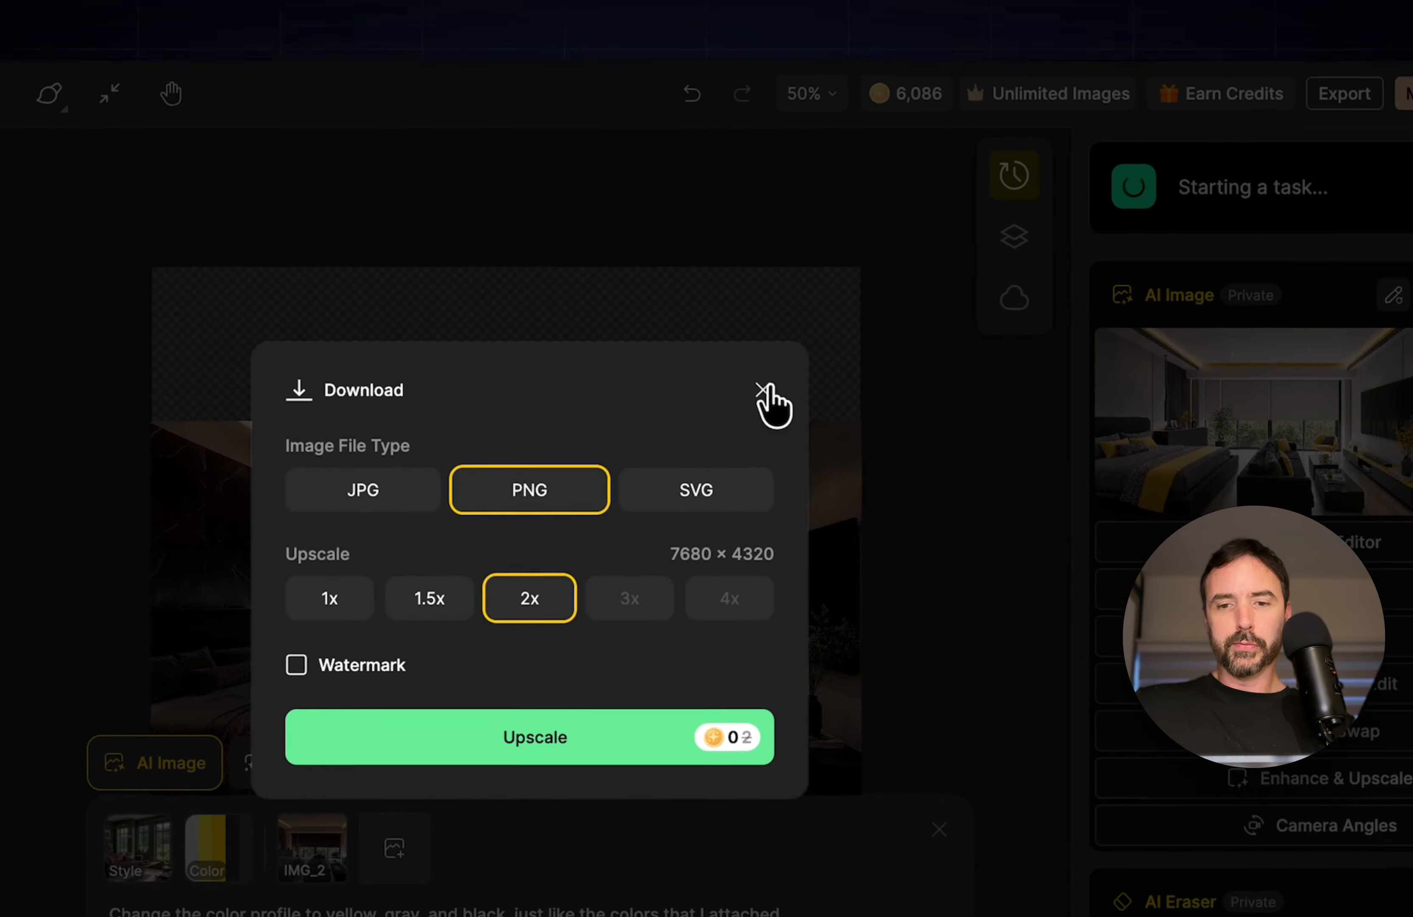
{"action": "left_click", "coordinate": [1000, 94]}
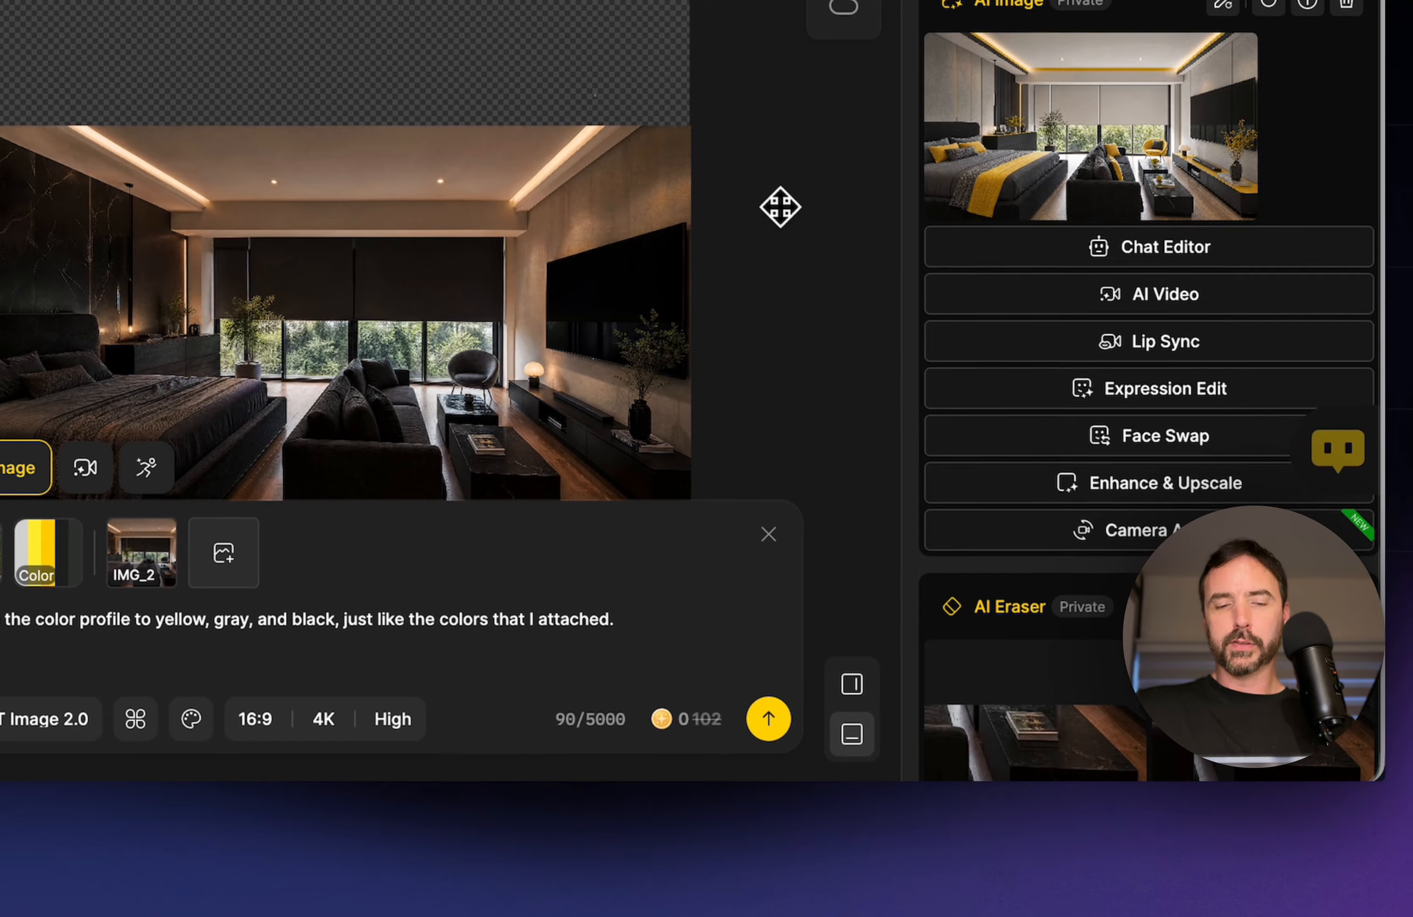